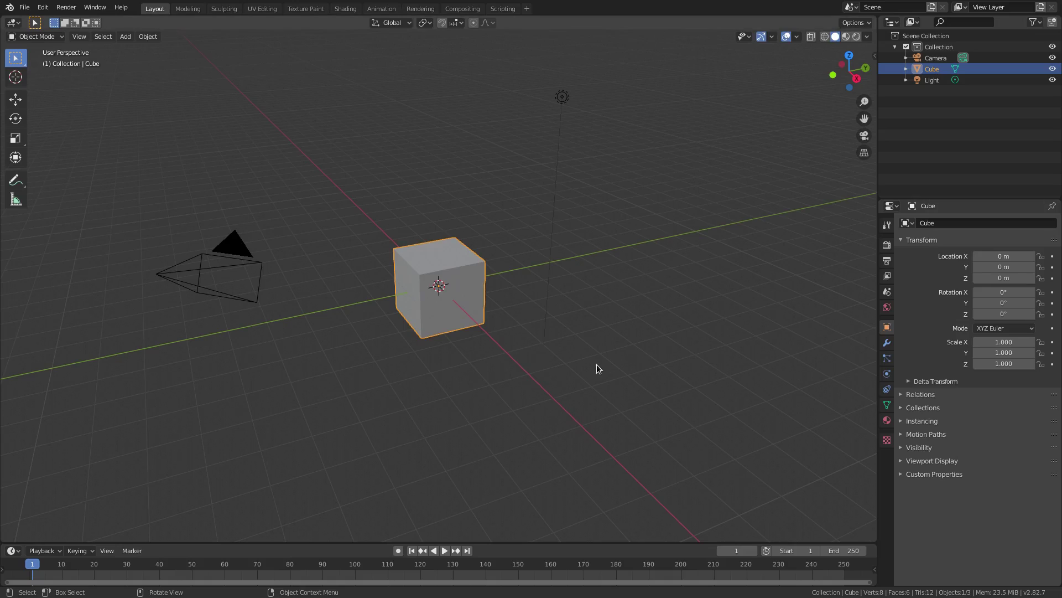
Delete the default cube and add a mesh circle at the world origin
key(Delete)
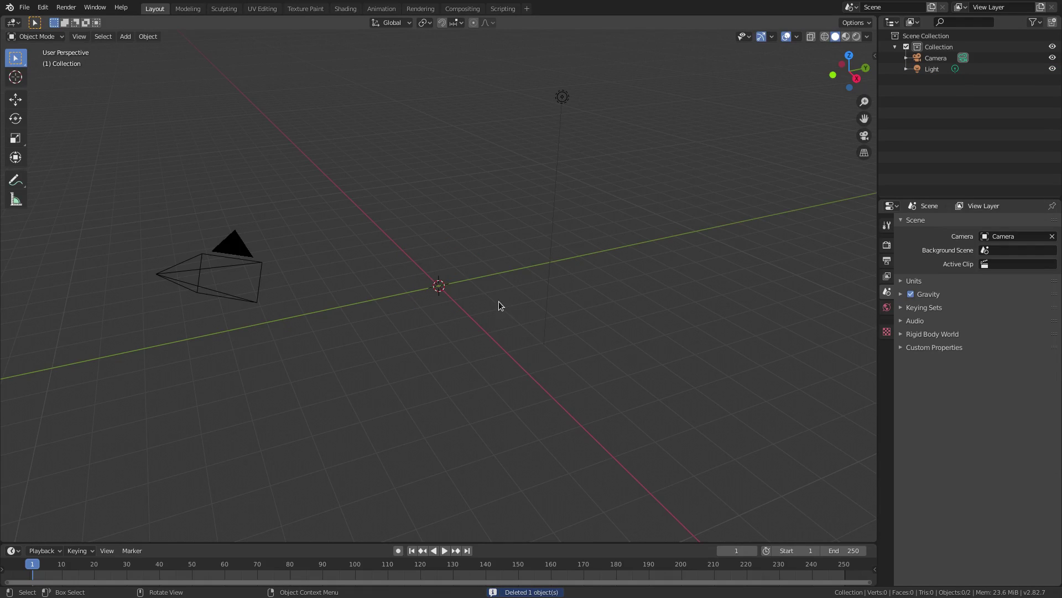
key(shift+a)
mouse_move(499, 302)
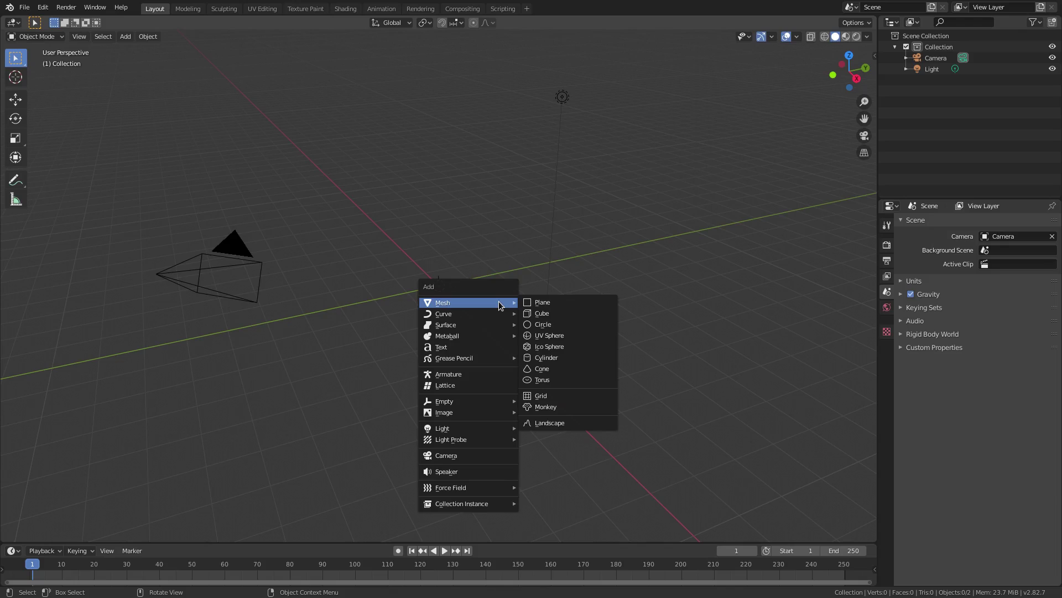
click(574, 325)
Give the new circle 64 vertices and set its fill type to Ngon
scroll(443, 288, up, 6)
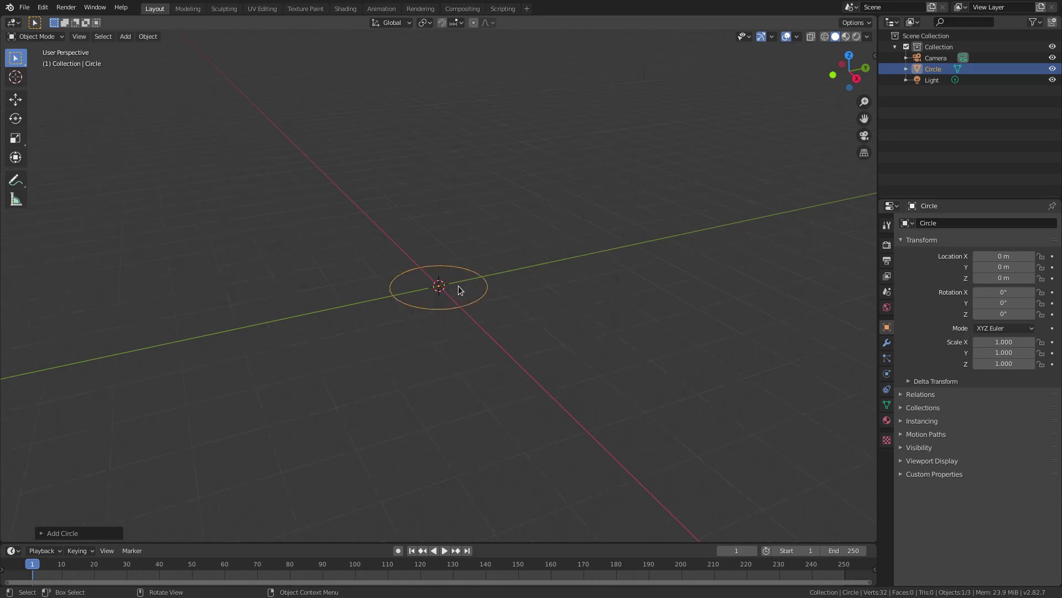
middle_drag(457, 290, 503, 322)
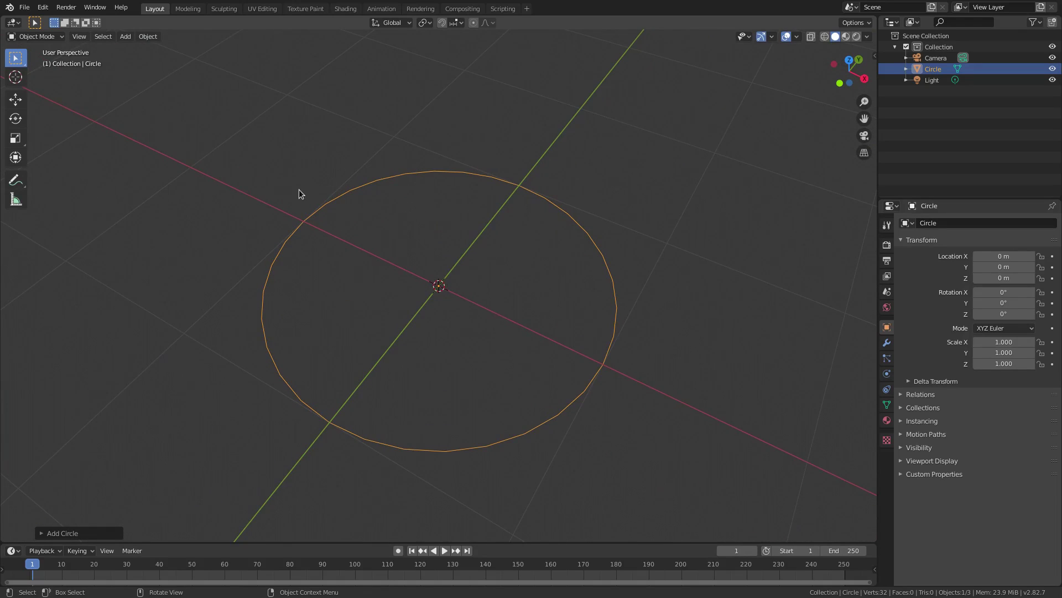
click(56, 534)
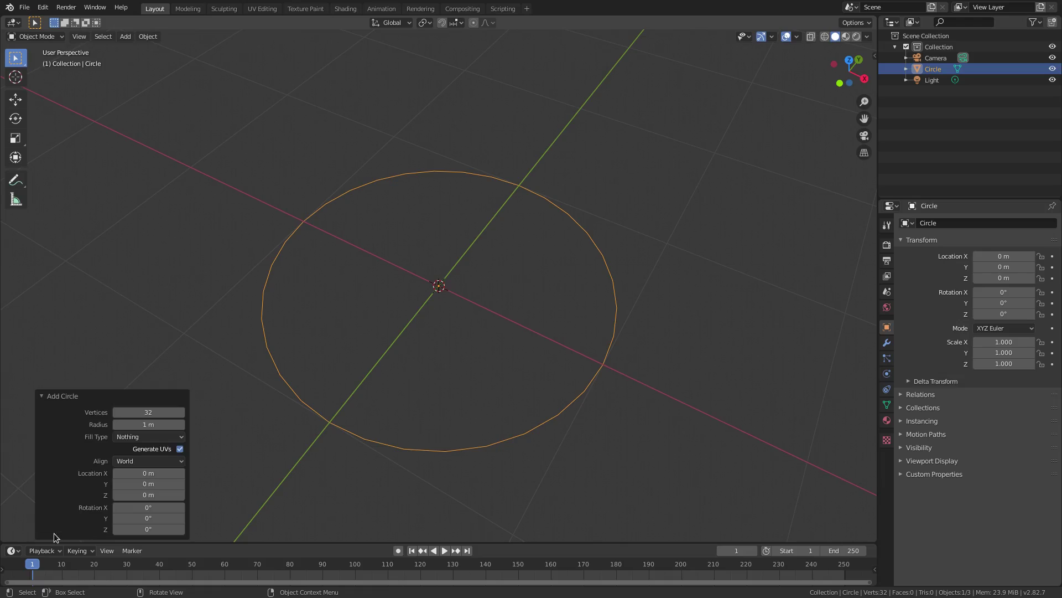
click(147, 411)
text(64)
key(Return)
middle_drag(367, 273, 378, 299)
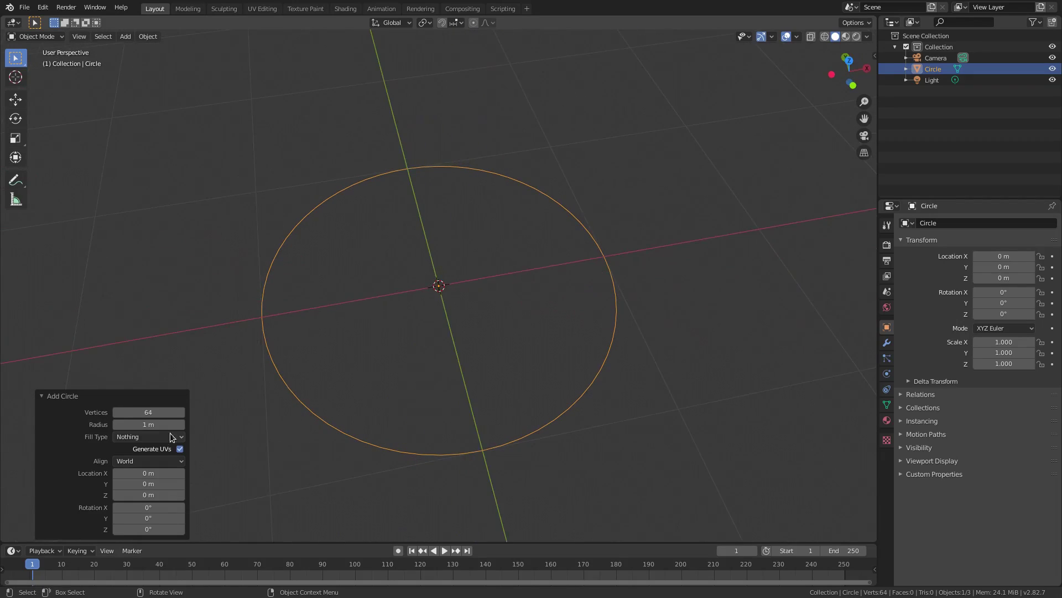
click(150, 437)
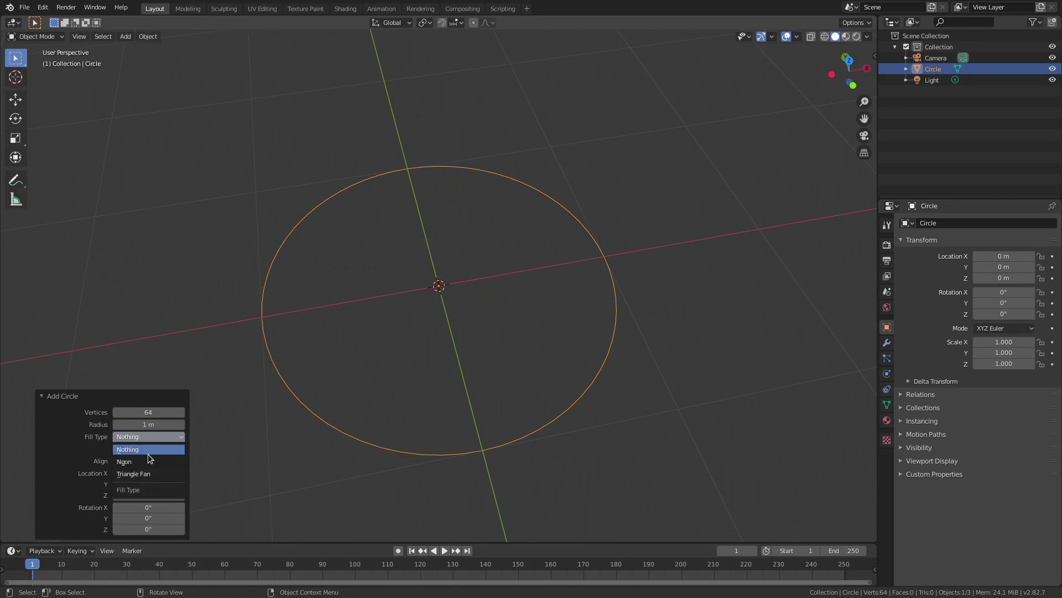
click(147, 461)
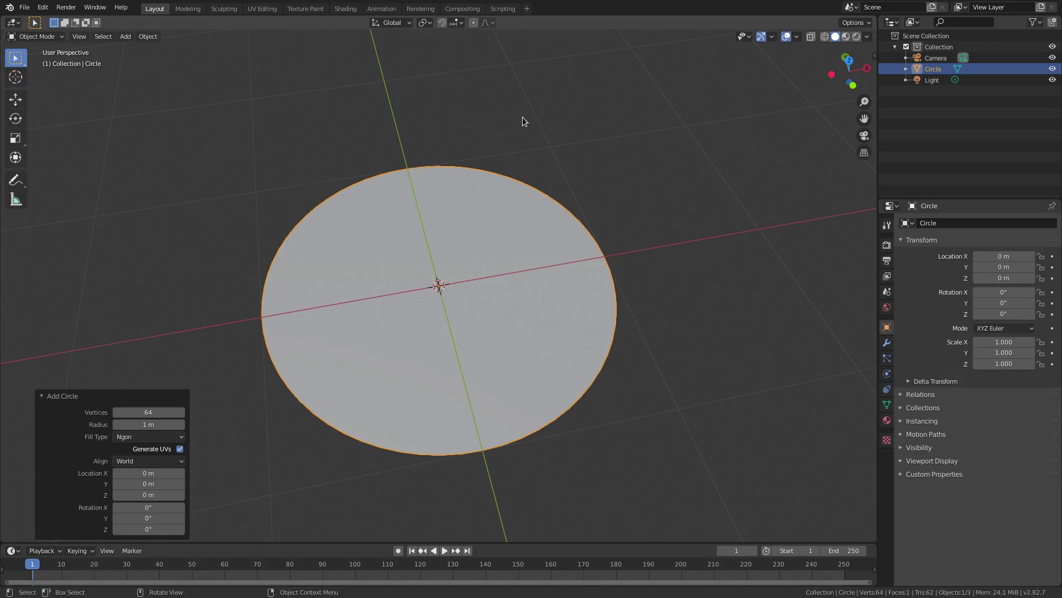
click(151, 437)
key(Tab)
key(Tab)
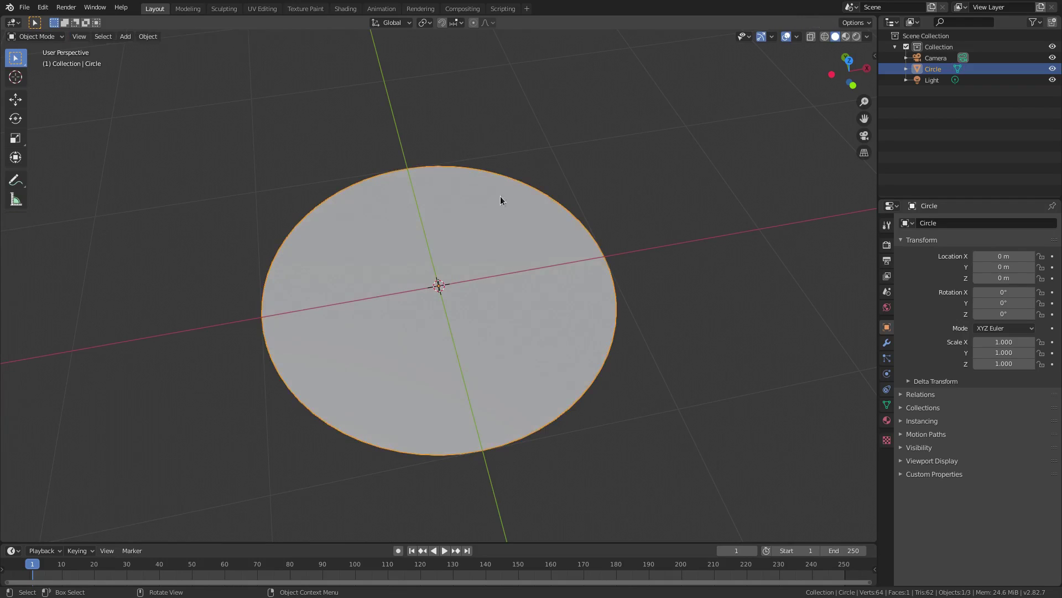
middle_drag(468, 269, 550, 328)
middle_drag(458, 251, 469, 258)
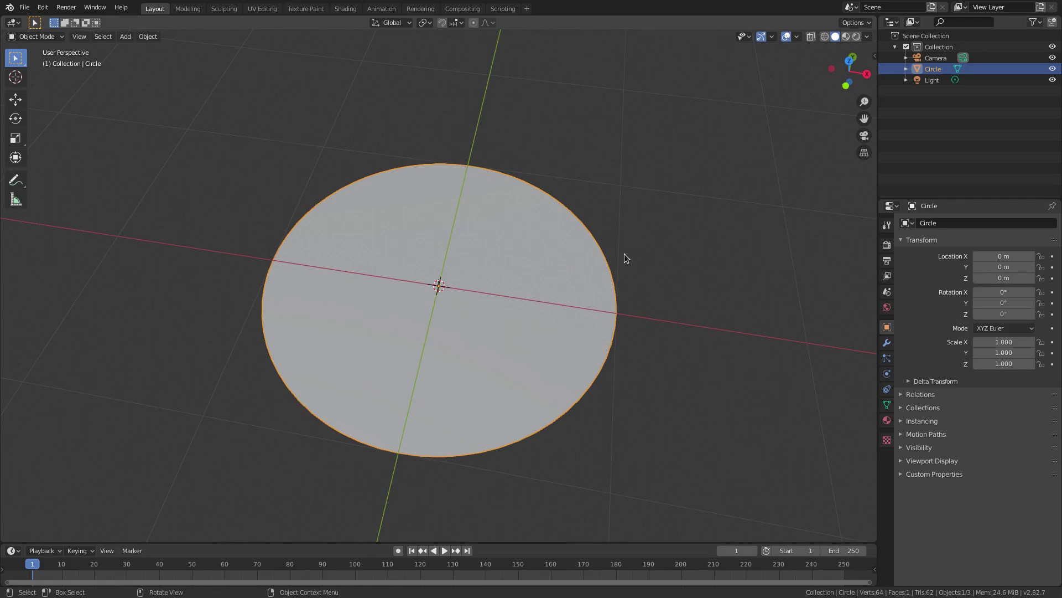
key(Tab)
key(Tab)
Rotate the circle 90° about the global X axis so it stands upright
middle_drag(563, 200, 493, 310)
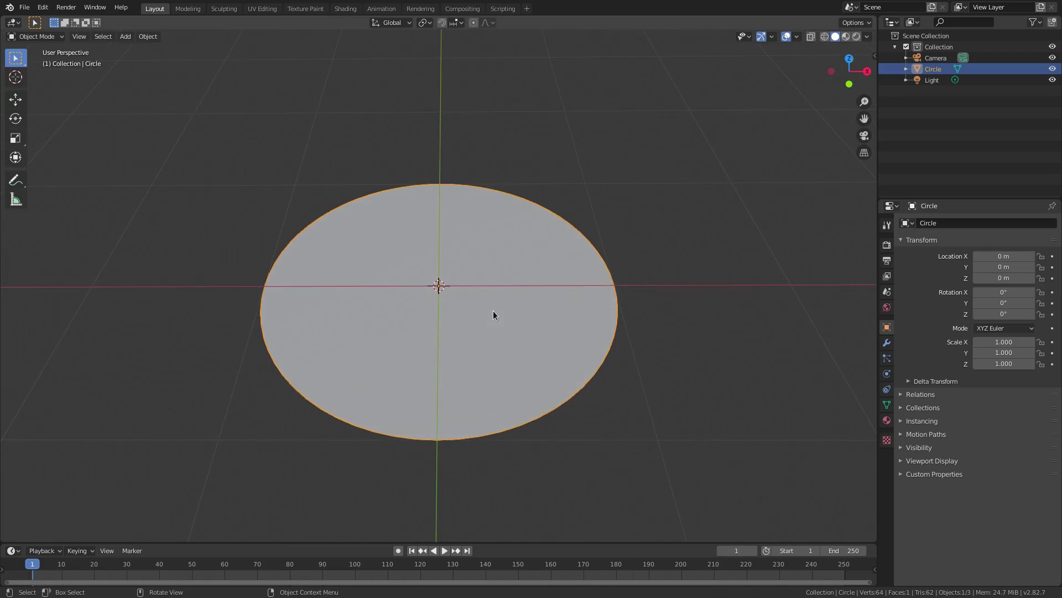
text(rx)
text(90)
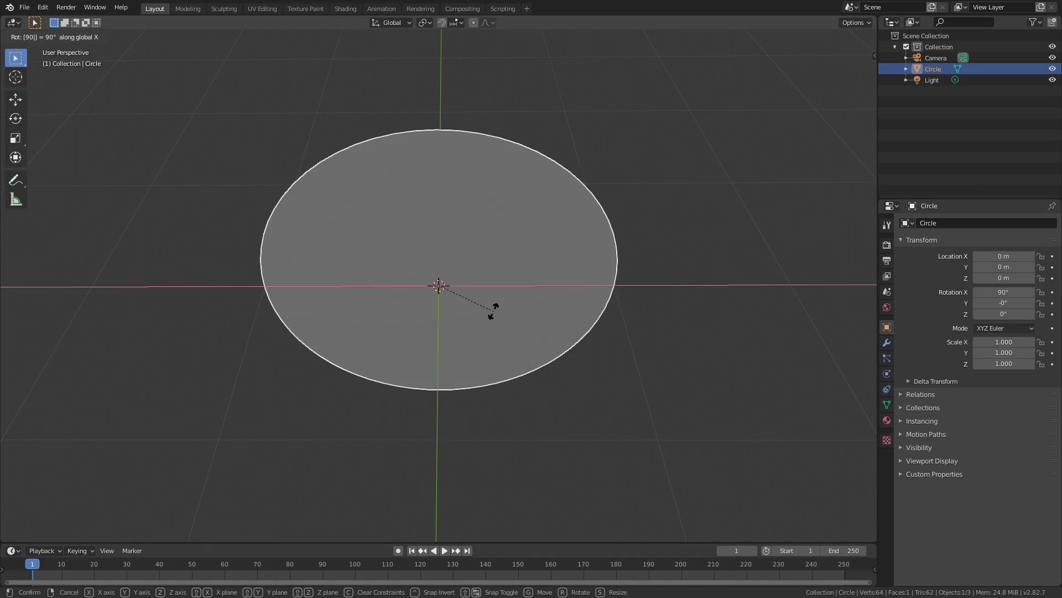
key(Return)
middle_drag(505, 294, 502, 266)
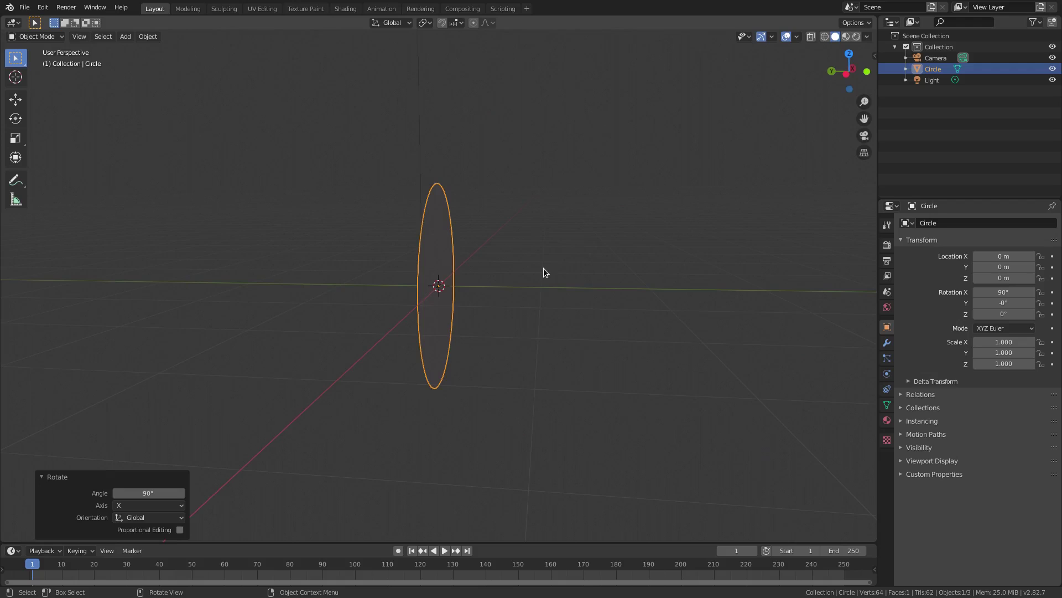
Switch to the camera's view and clear the camera's location and rotation
key(KP_0)
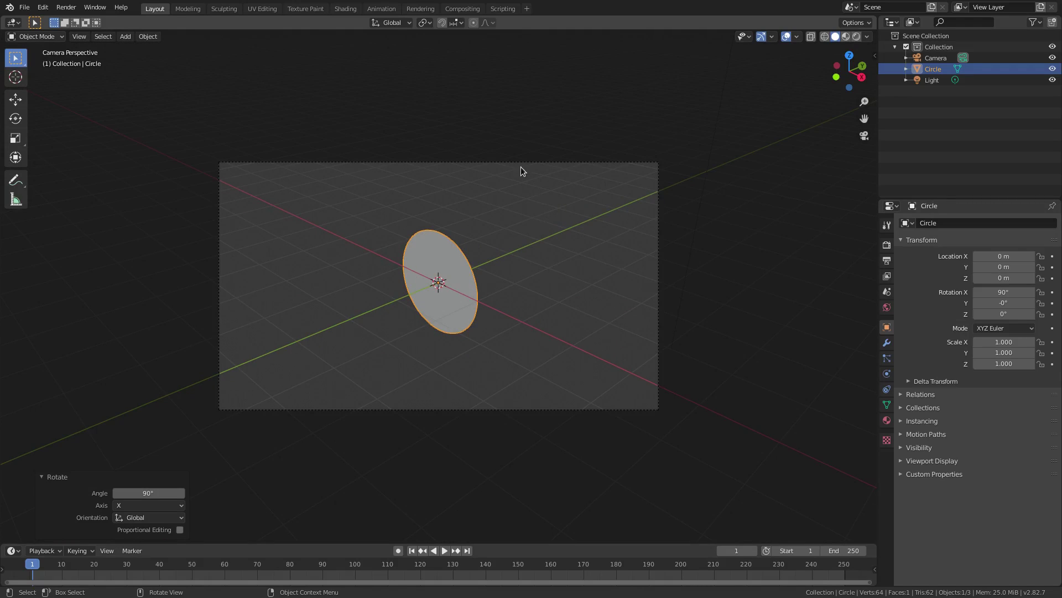
click(517, 163)
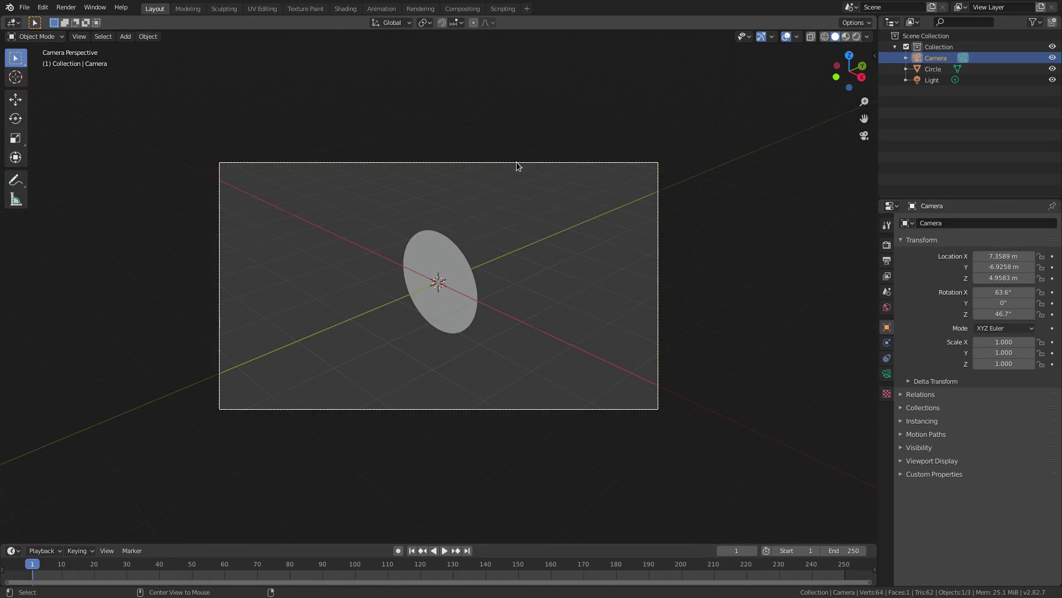
key(alt+g)
key(alt+r)
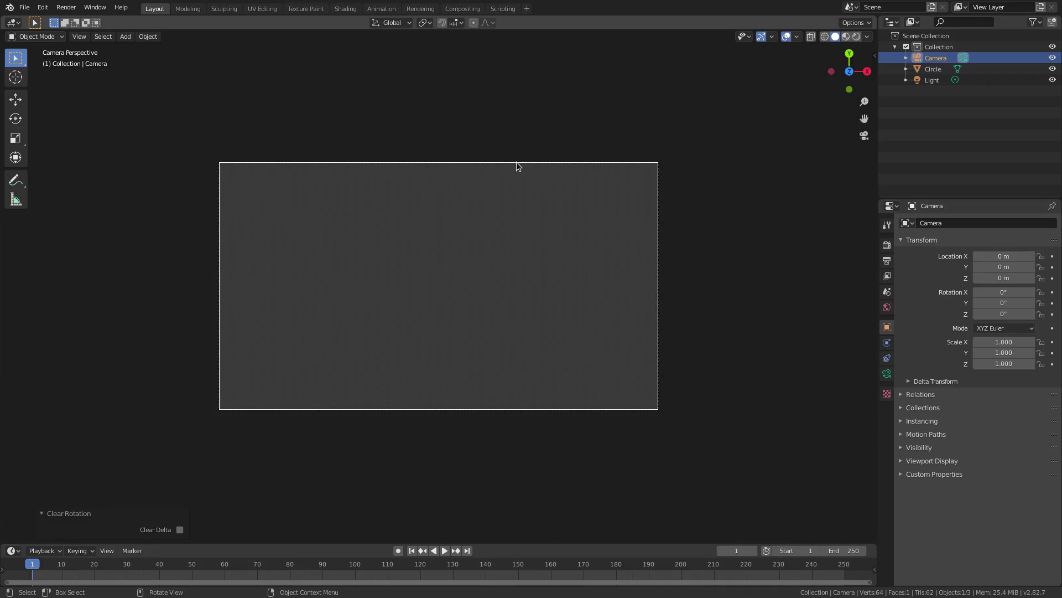
Rotate the camera 90° about the global X axis
key(r)
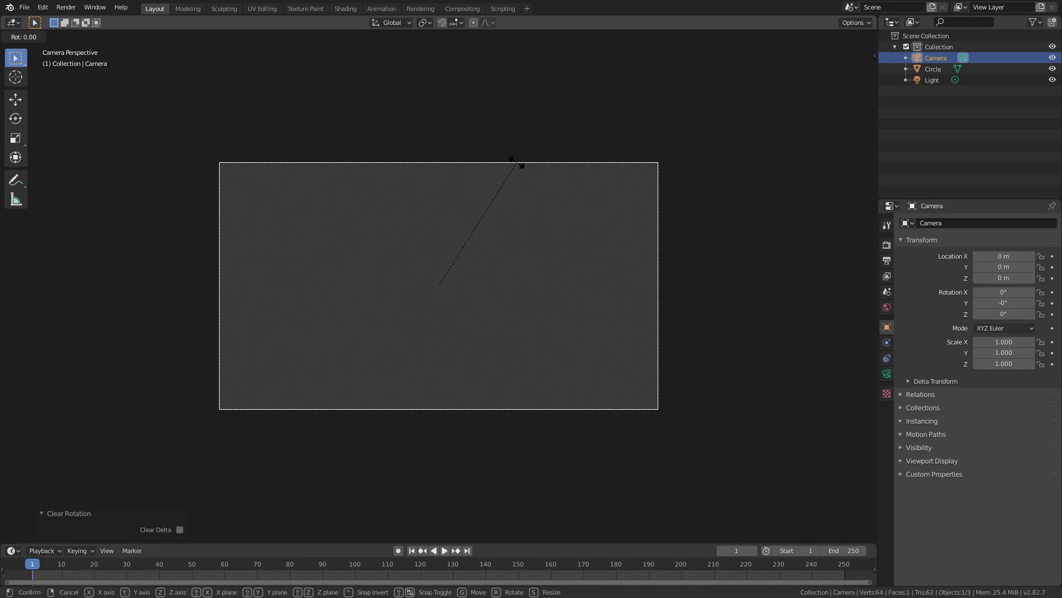
text(x)
text(90)
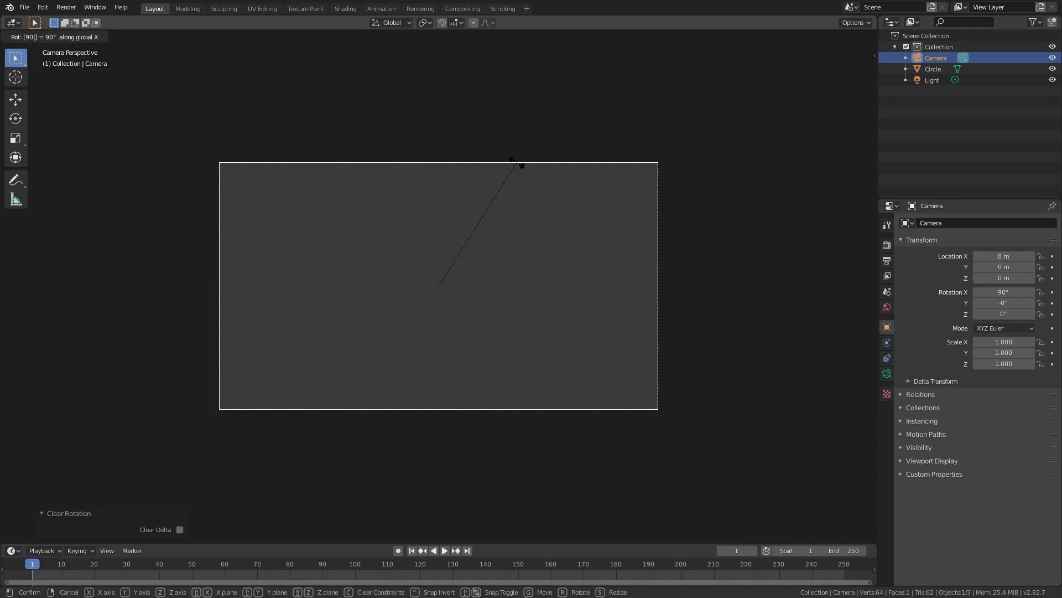
key(Return)
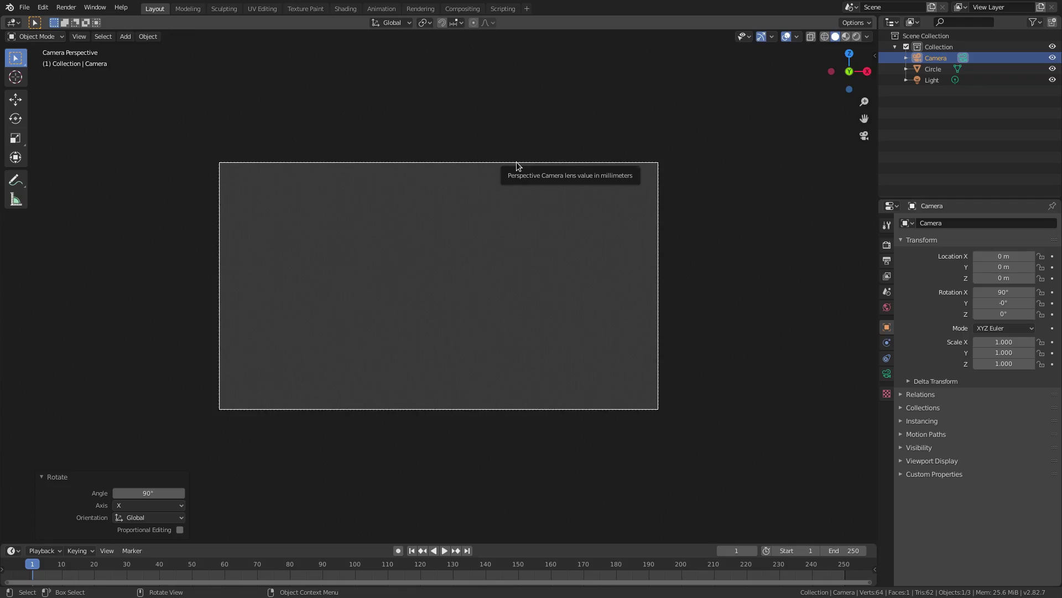
Move the camera back along its local Z axis to about 8 m from the circle, framing the whole disc
key(g)
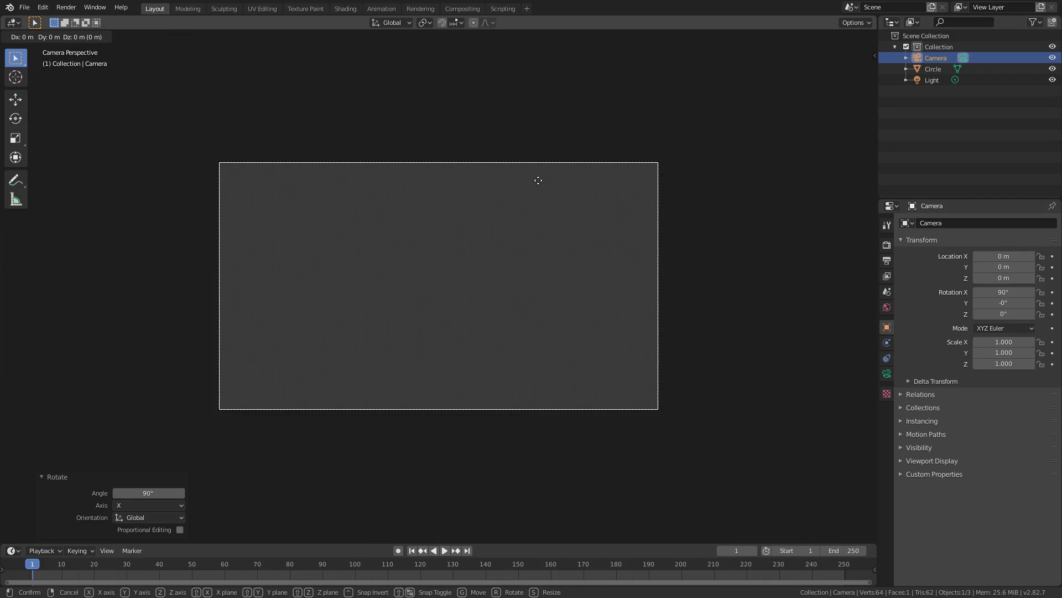
key(z)
key(z)
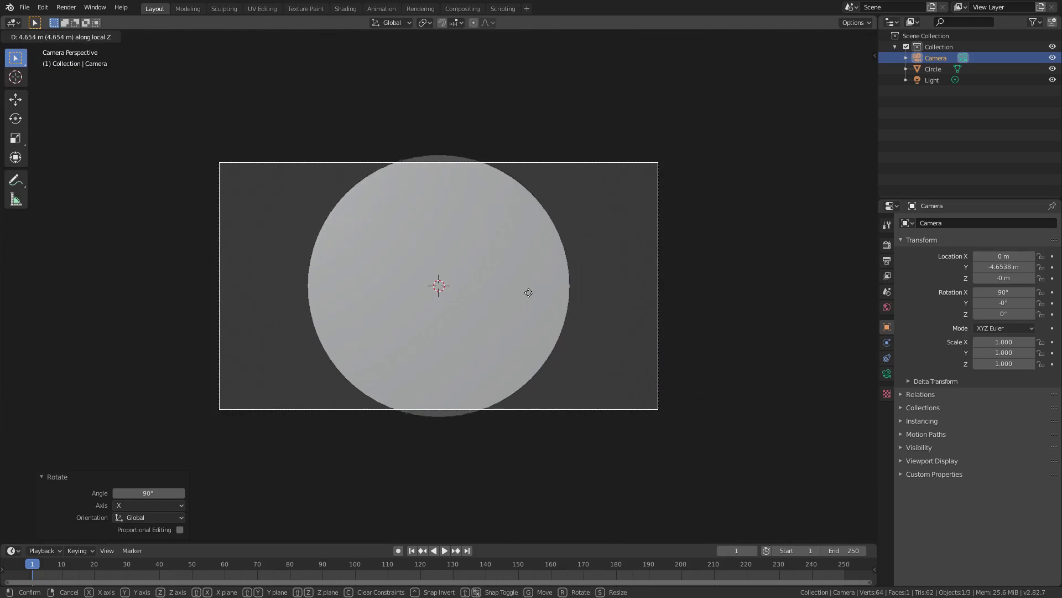
click(526, 346)
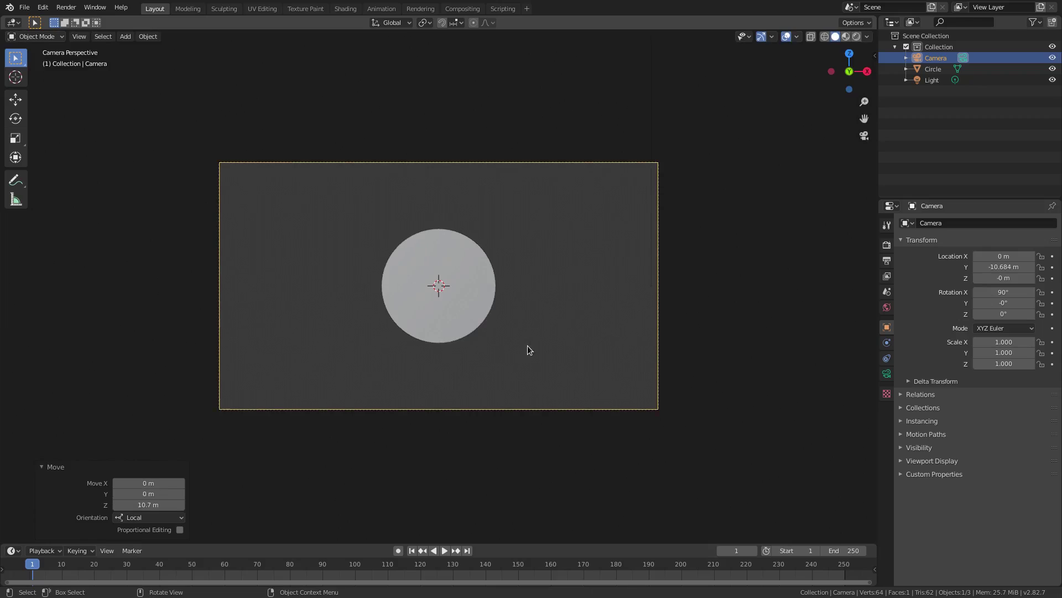
key(Home)
key(g)
key(z)
key(z)
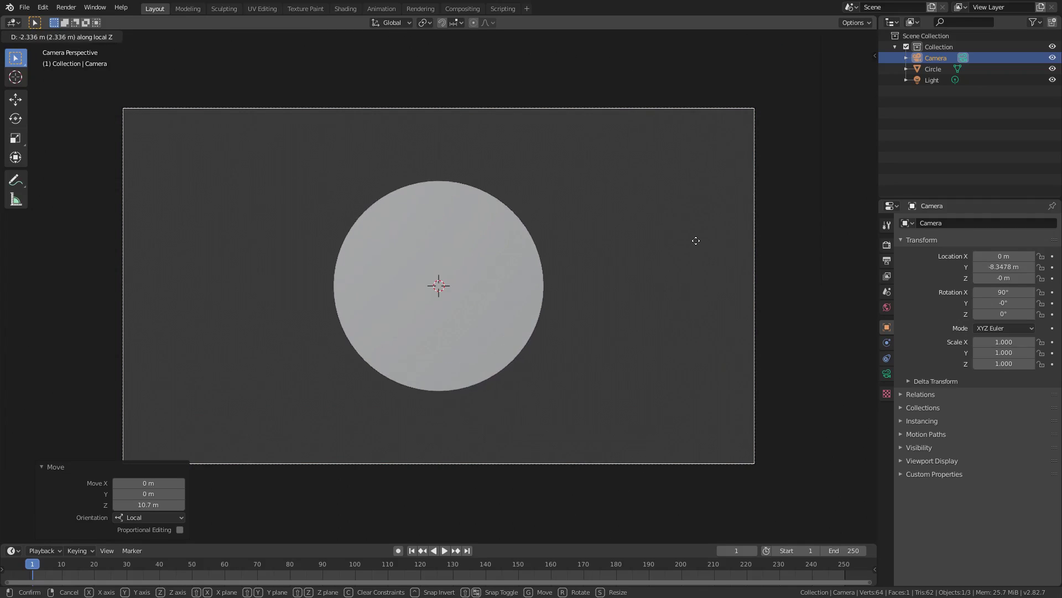
click(690, 237)
With the circle selected, set the animation range to start at frame 0 and end at 200, and go to its first frame
click(413, 268)
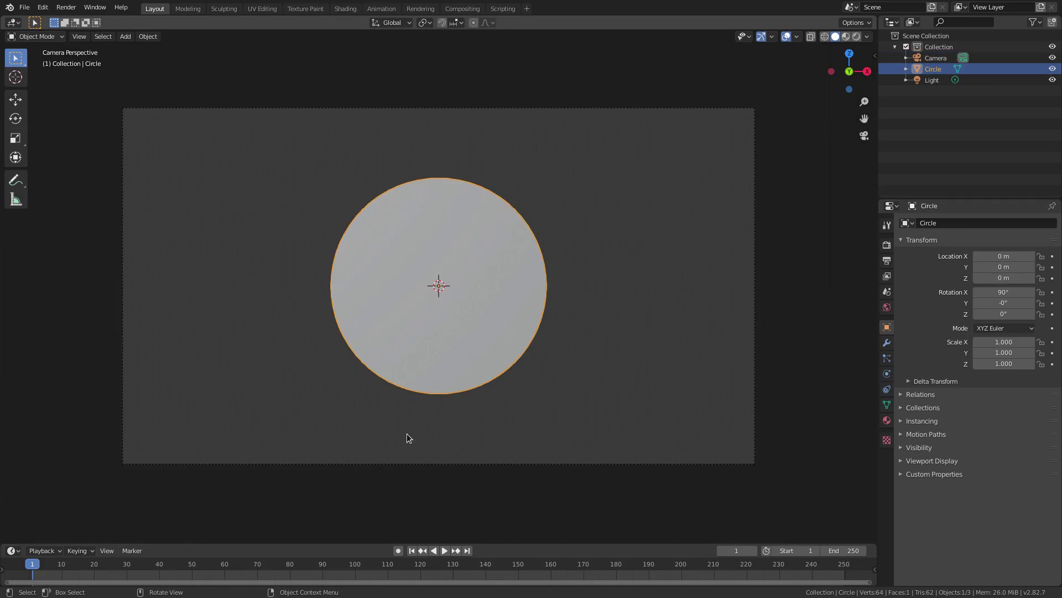
drag(404, 544, 406, 524)
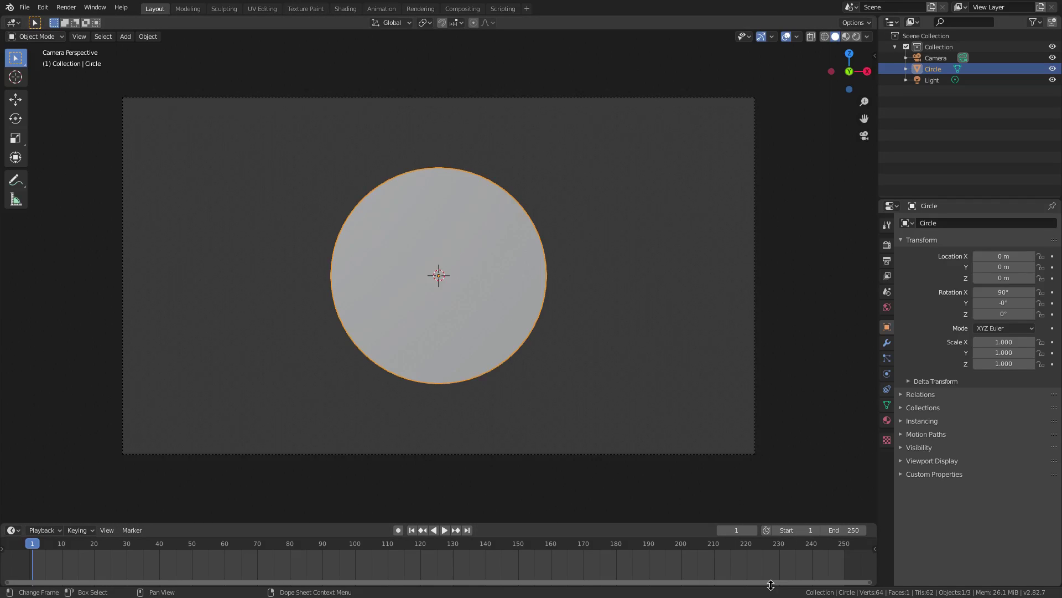
click(776, 530)
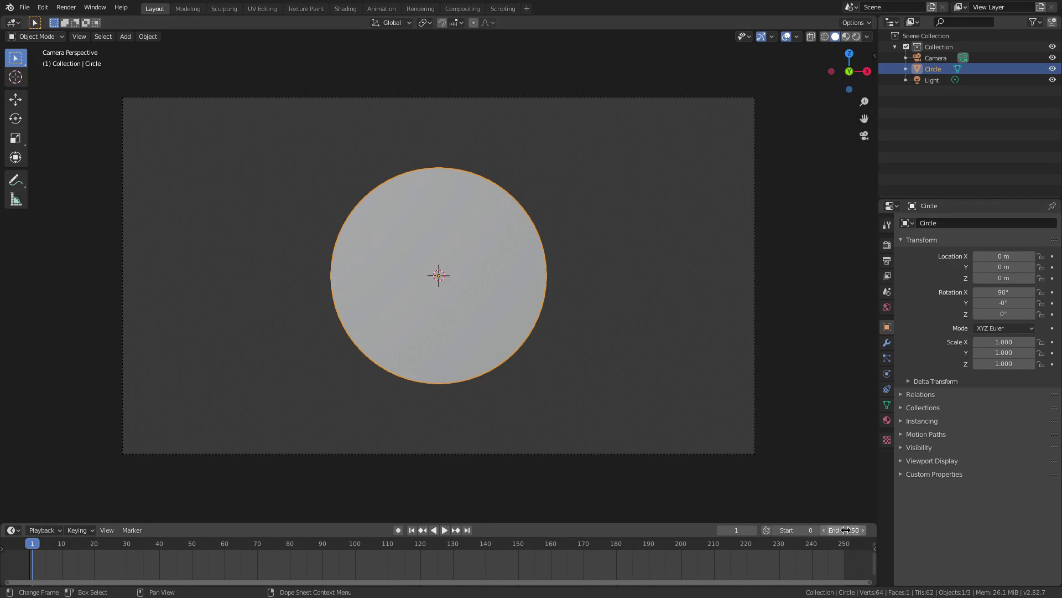
click(845, 530)
text(100)
key(Return)
middle_drag(468, 575, 523, 574)
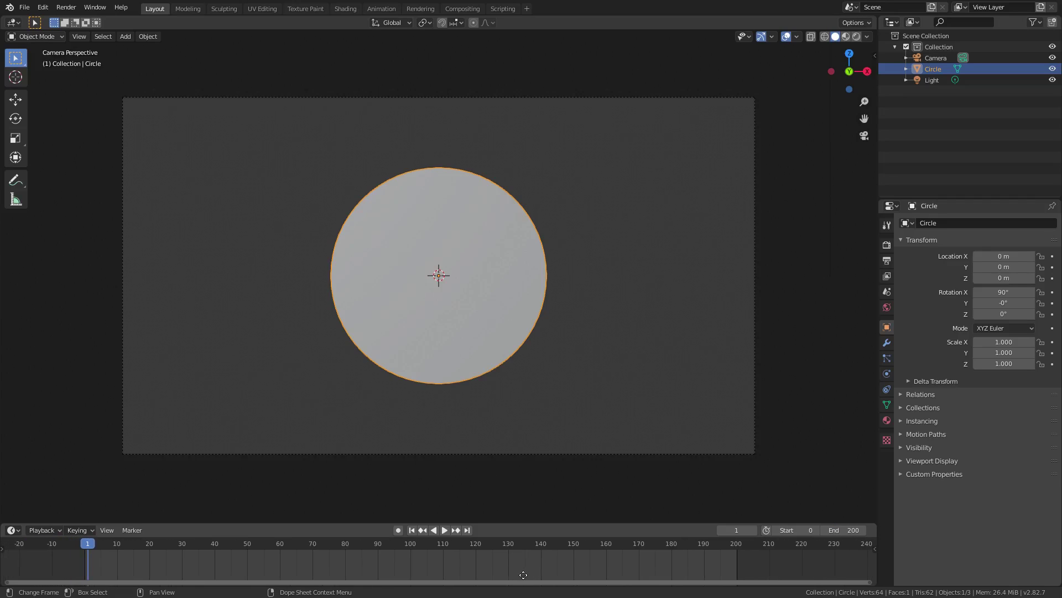
click(412, 530)
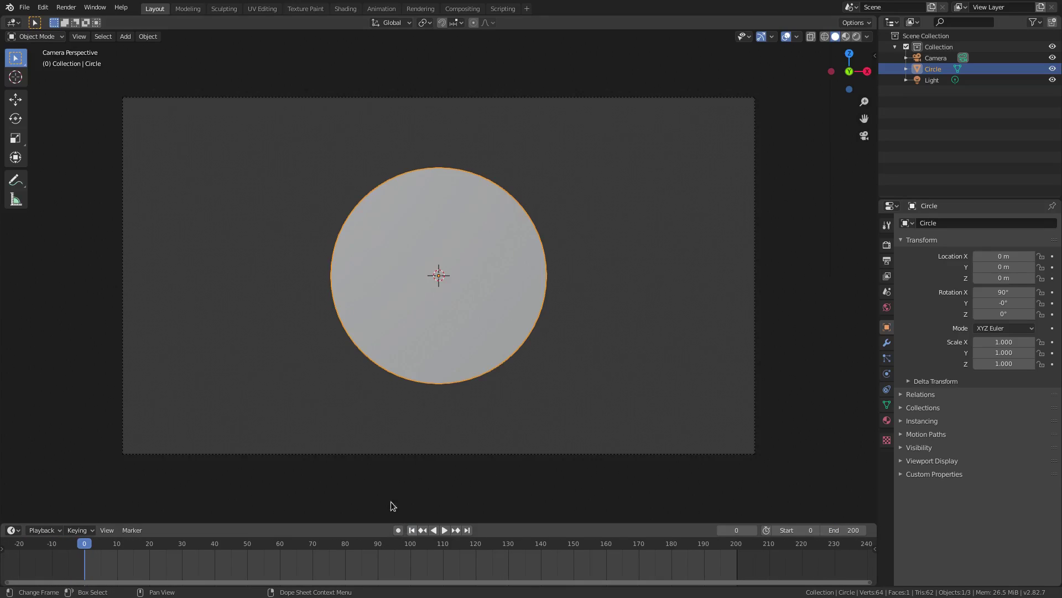
Set the scene's output frame rate to 60 fps
click(886, 245)
click(887, 261)
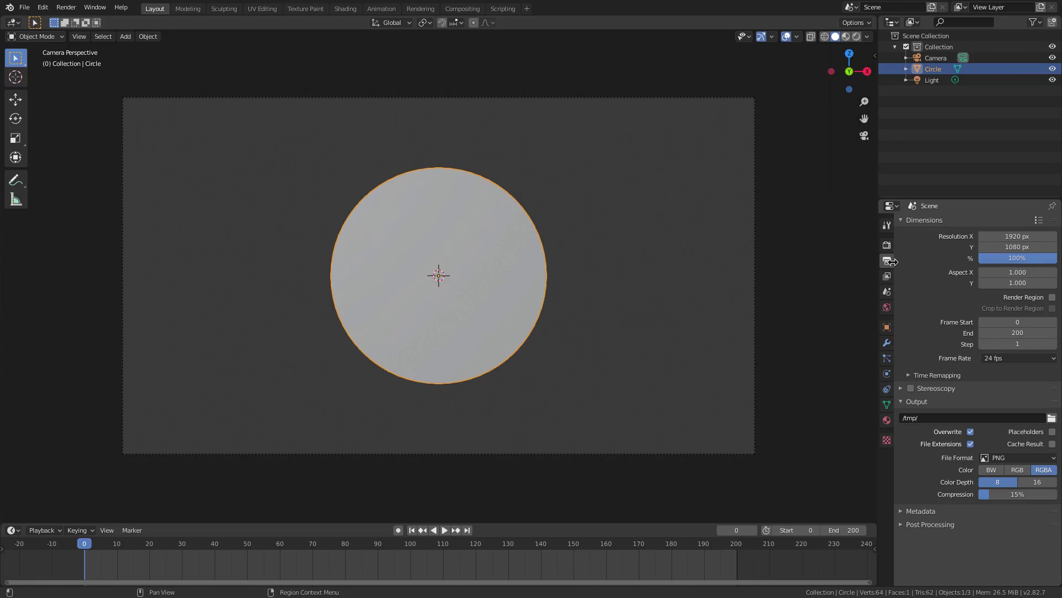
click(1007, 358)
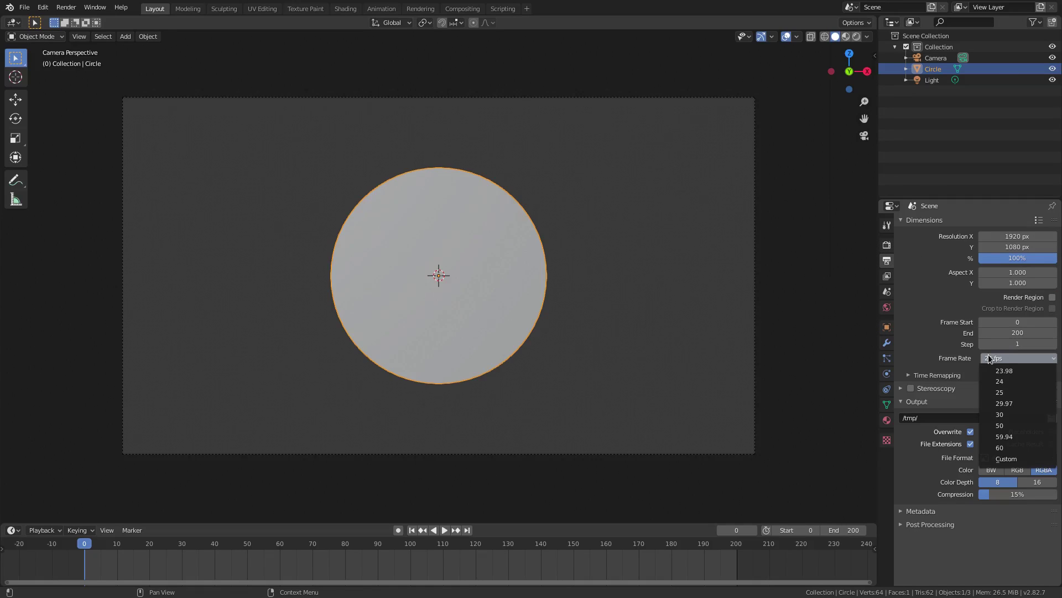
click(1012, 448)
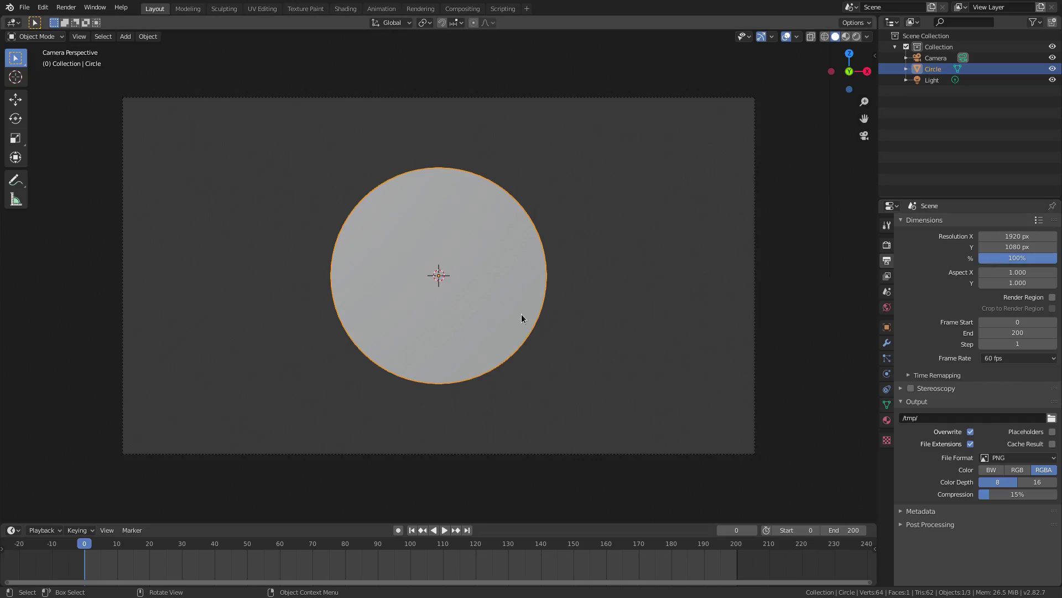
Insert Scaling keyframes for the circle at frames 0 and 10, and return to frame 0
key(i)
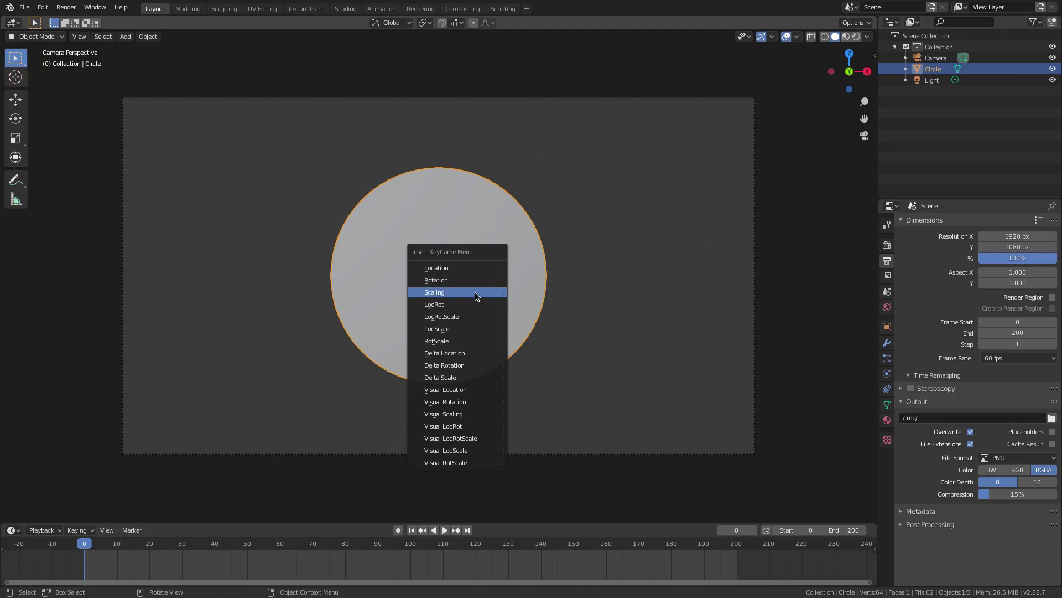
click(475, 291)
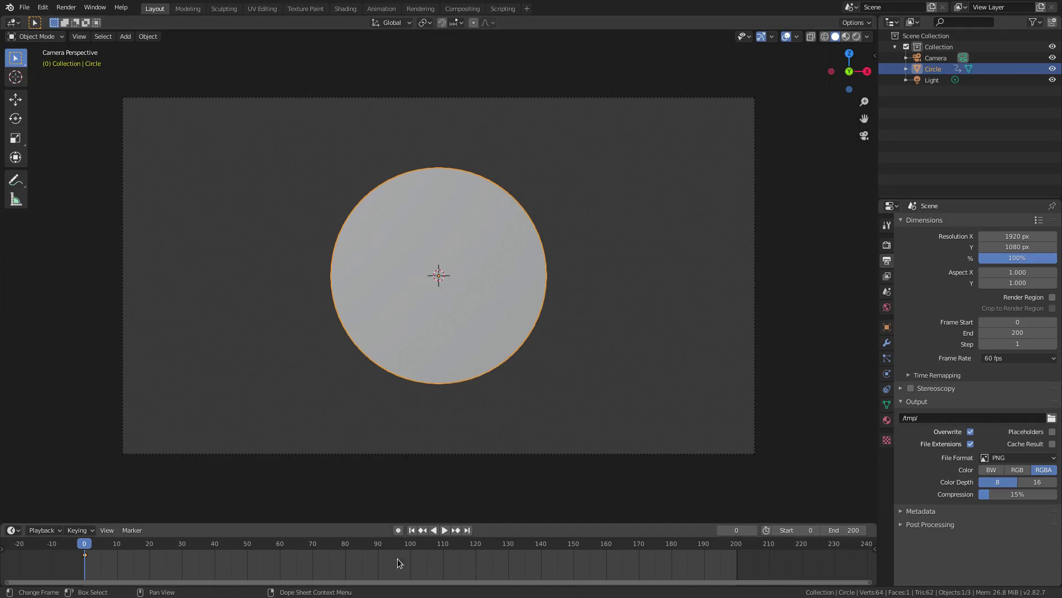
click(117, 548)
key(i)
click(377, 327)
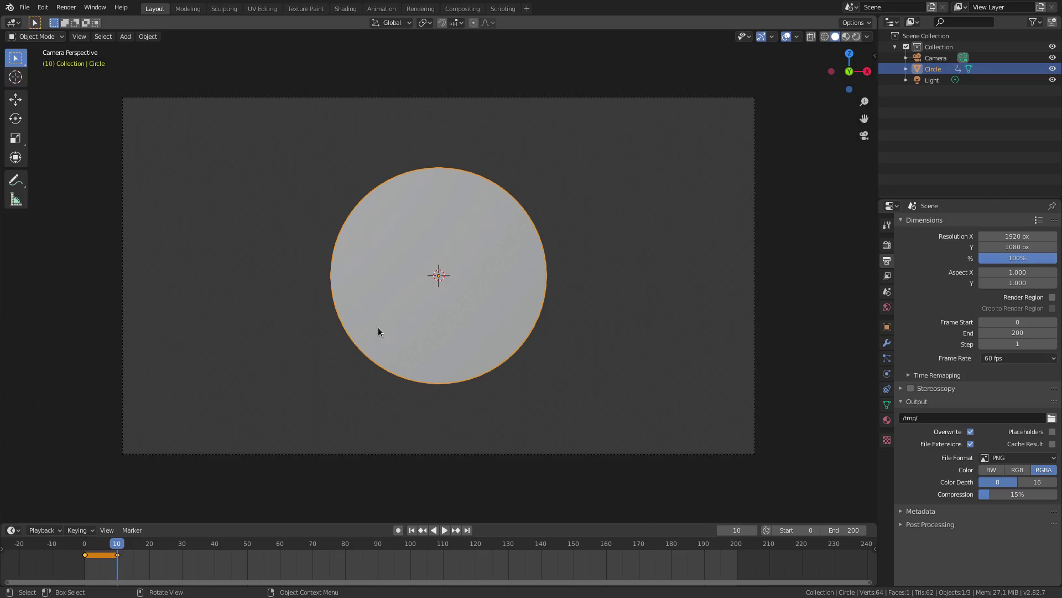
click(411, 530)
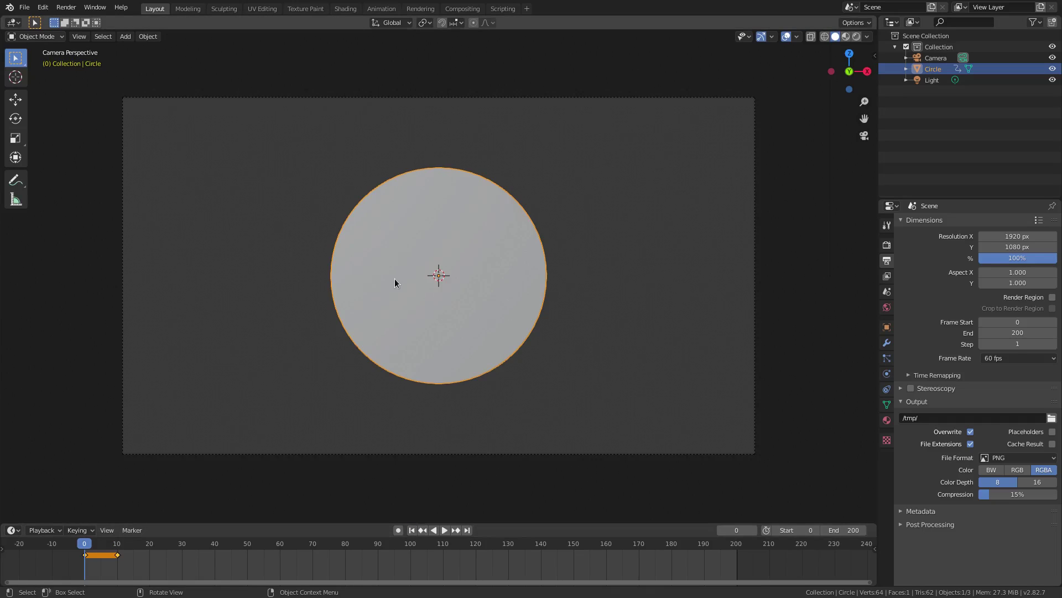
Scale the circle to 0 at frame 0 and insert a Scaling keyframe there
text(s0)
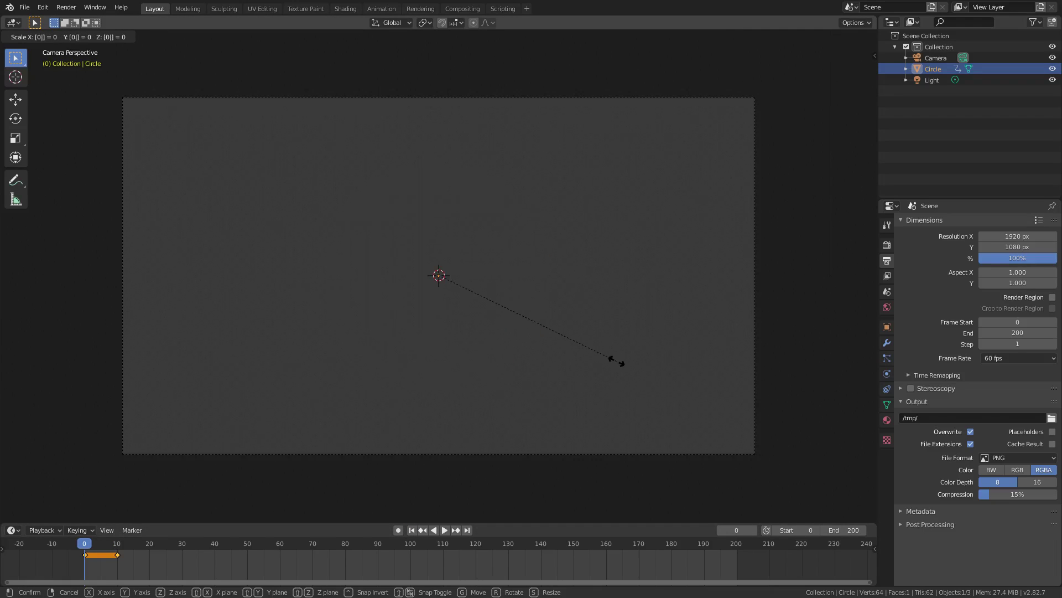
key(Return)
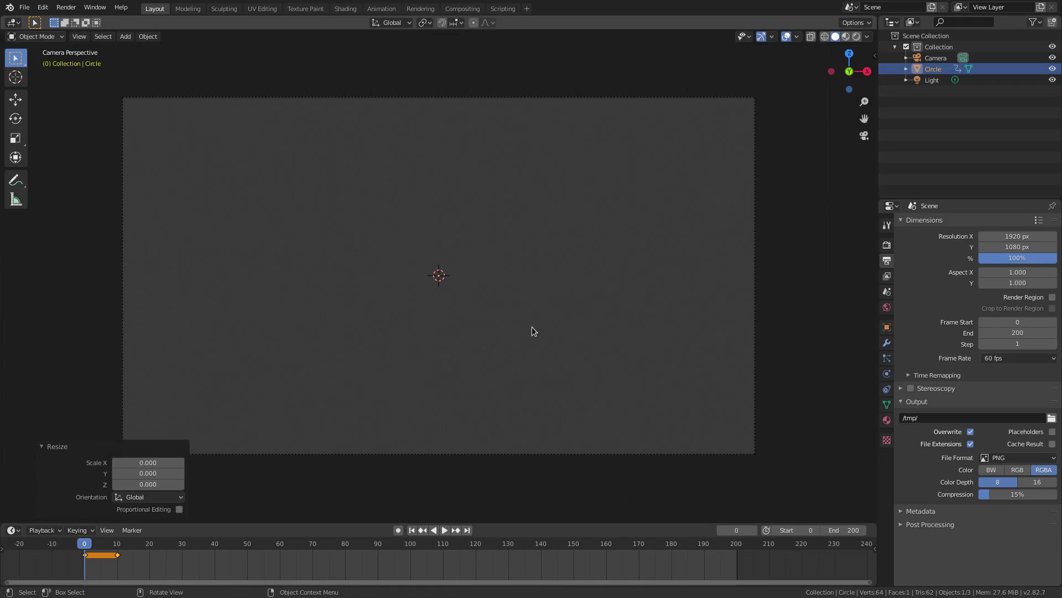
key(i)
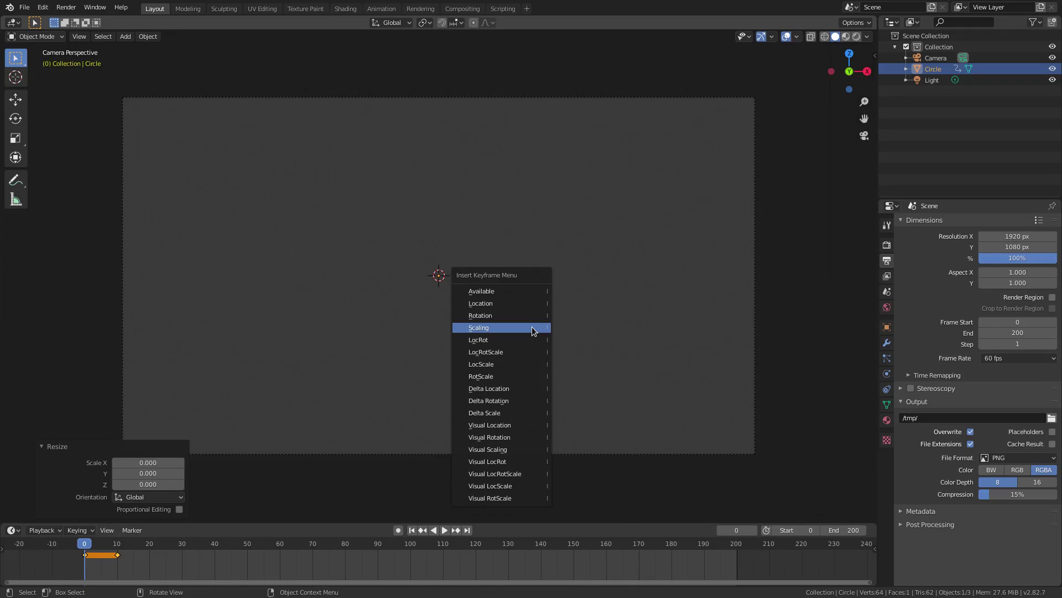
click(533, 327)
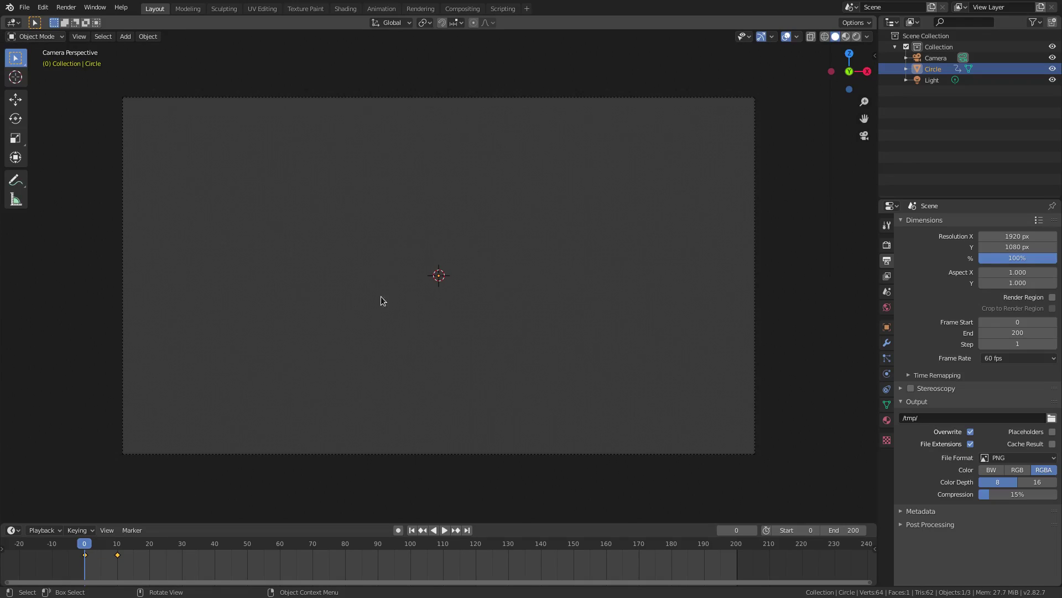
Play the animation from the first frame to check how the circle grows
key(space)
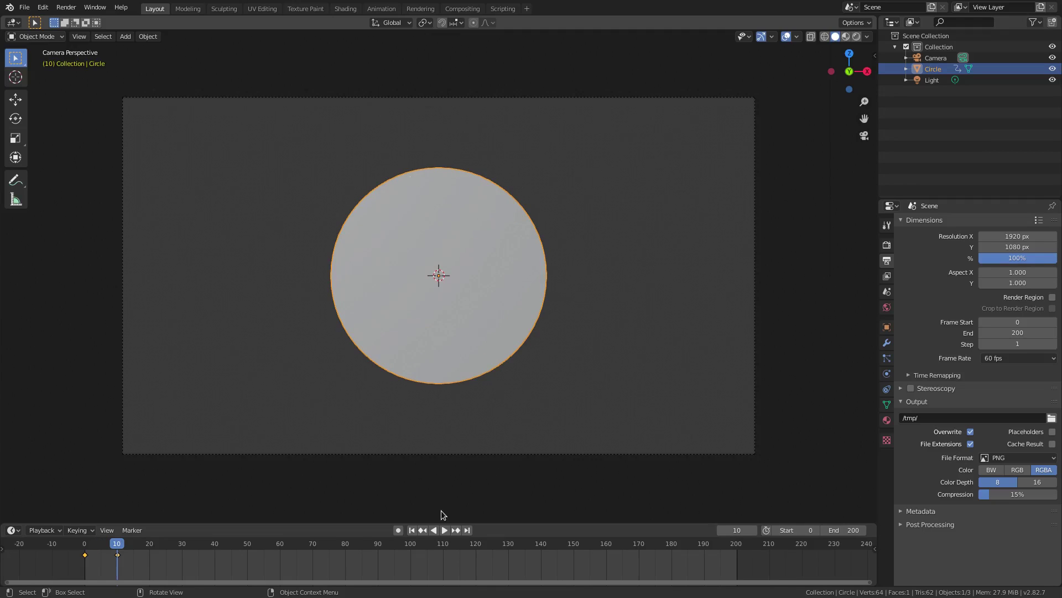
click(412, 531)
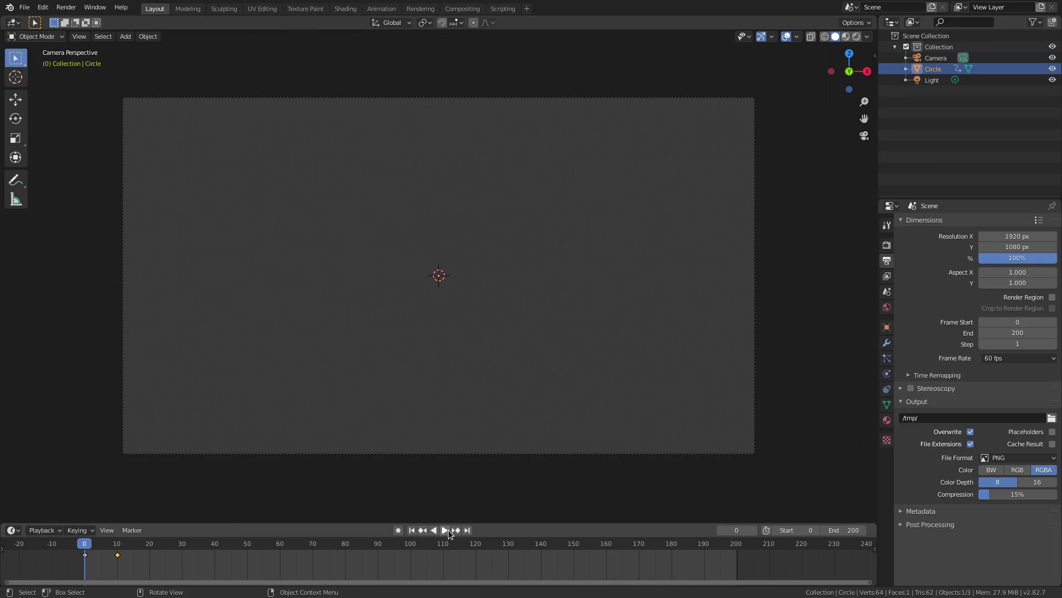
click(449, 530)
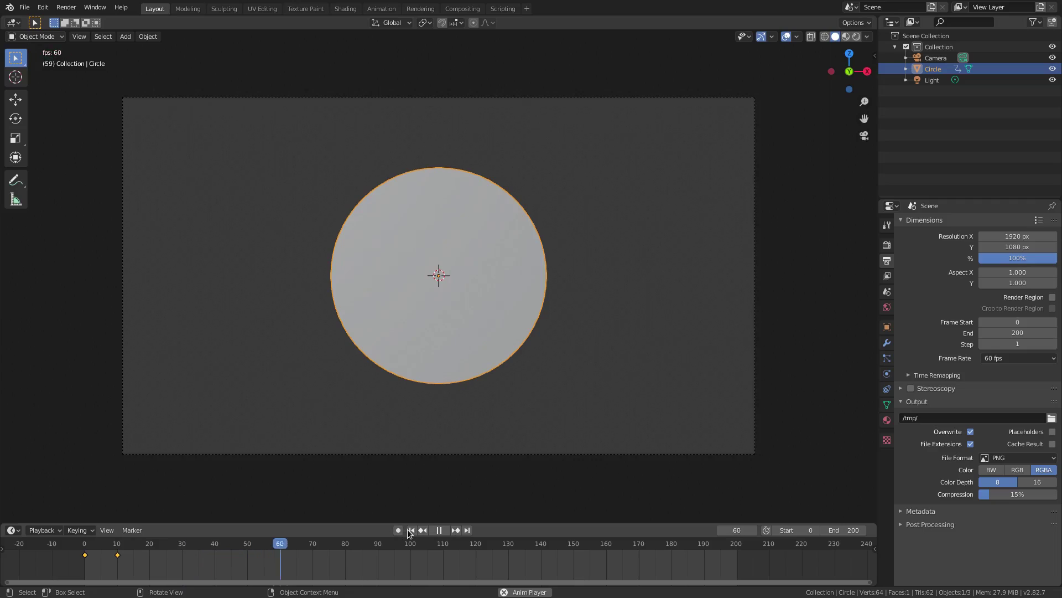
key(shift+Left)
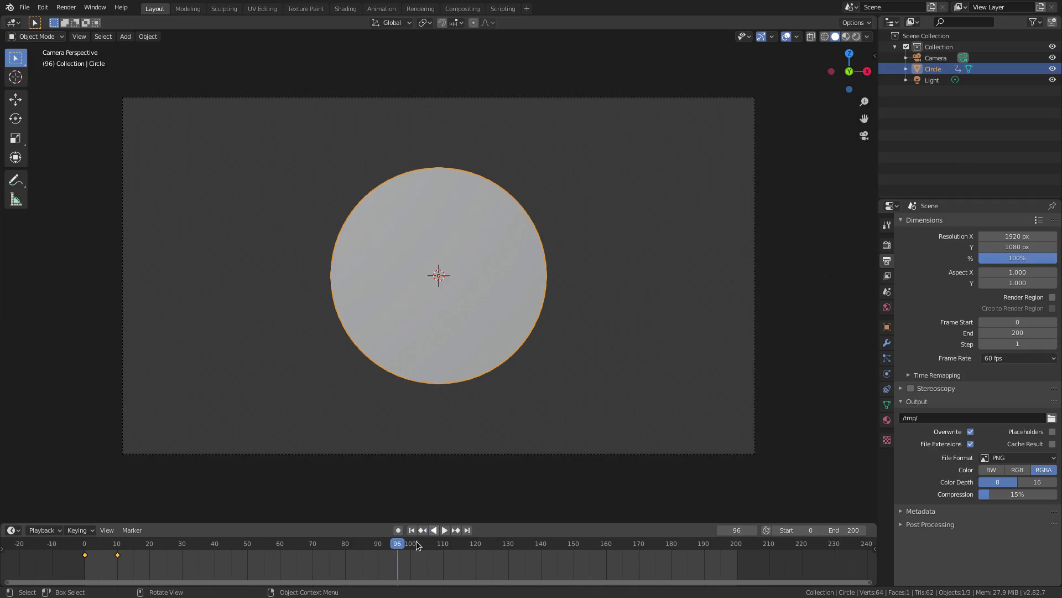
Go to frame 190 and, with the circle selected, duplicate its frame 10 keyframe to frame 190
click(377, 545)
drag(383, 546, 654, 551)
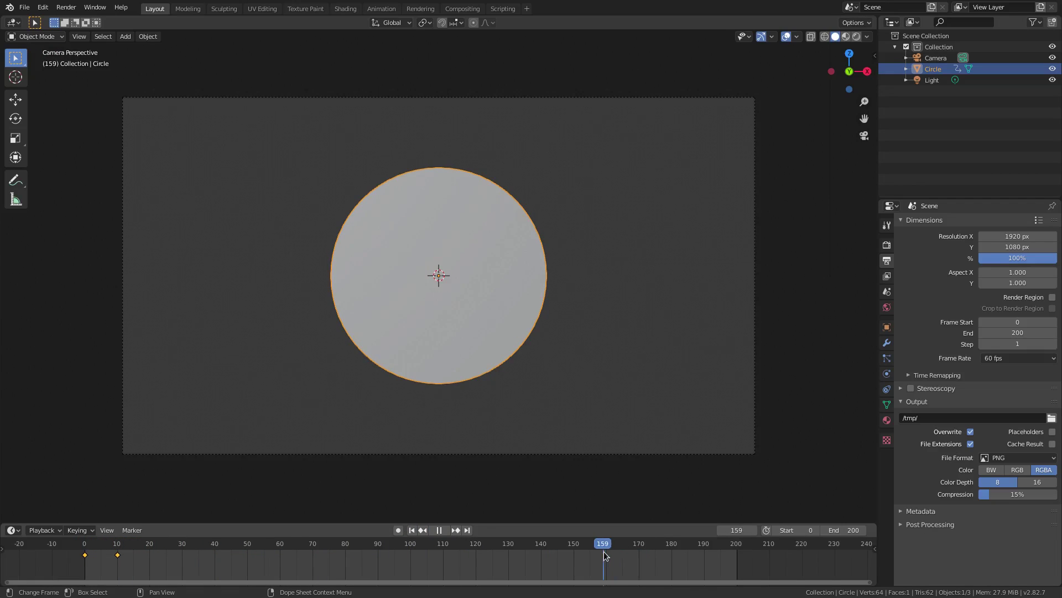
key(space)
click(546, 330)
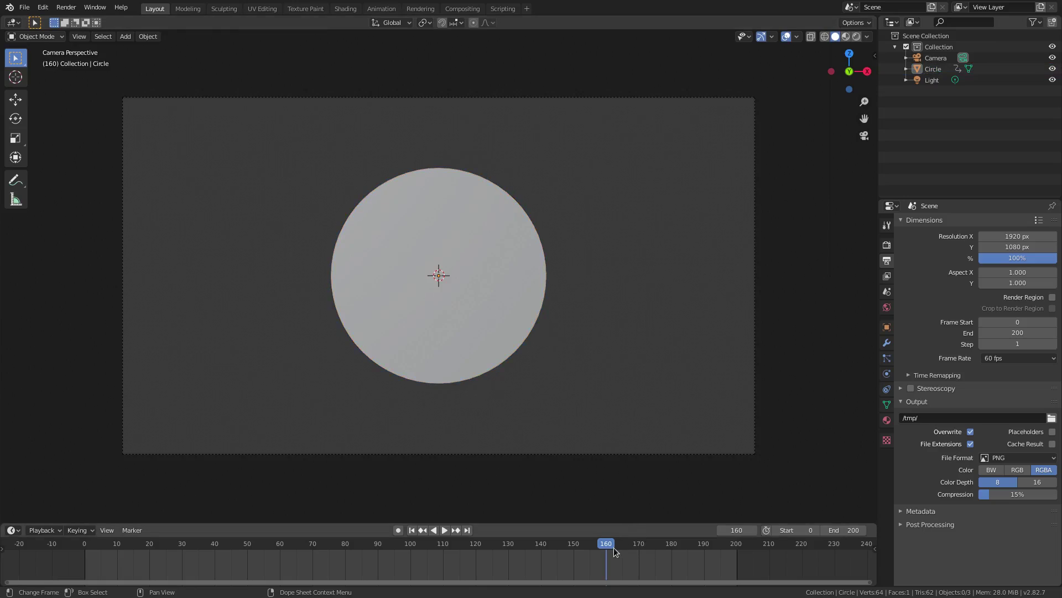
click(606, 556)
drag(609, 556, 704, 559)
click(491, 281)
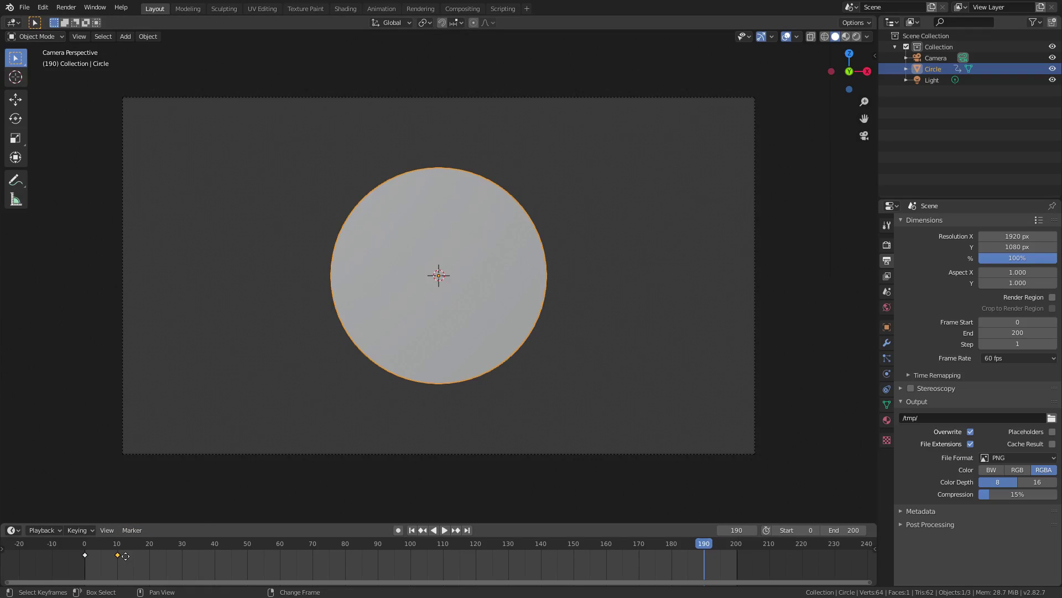
key(shift+d)
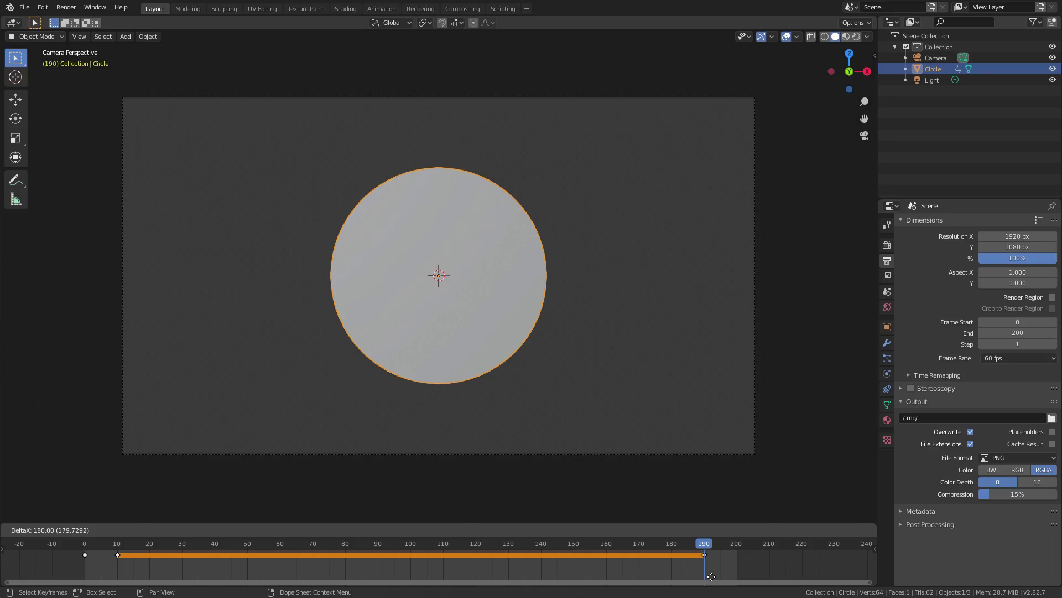
click(713, 580)
Duplicate the circle's frame 0 keyframe to frame 200 so that it shrinks away at the end
click(84, 556)
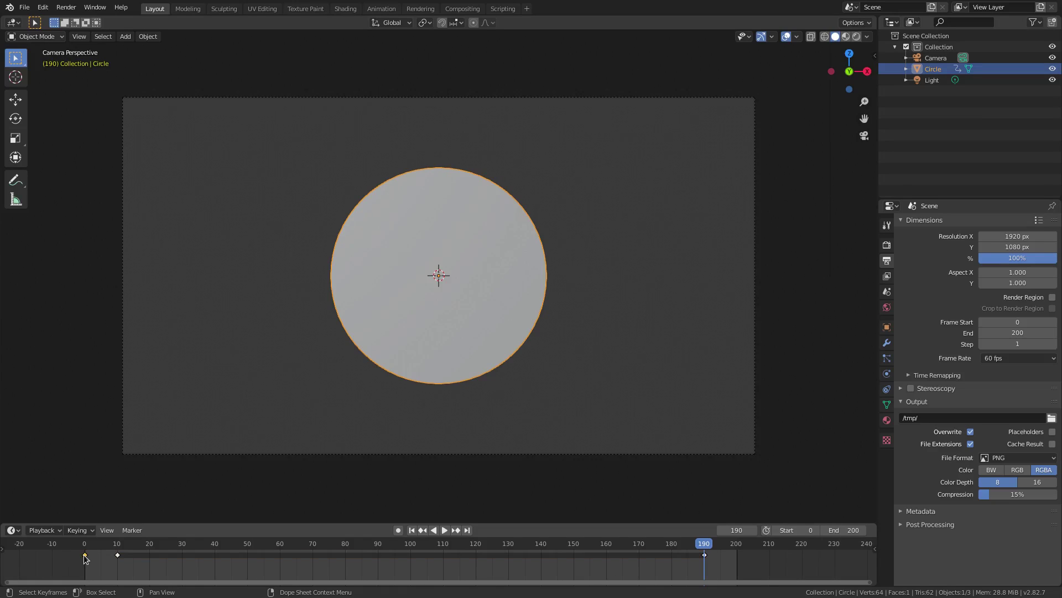
key(shift+d)
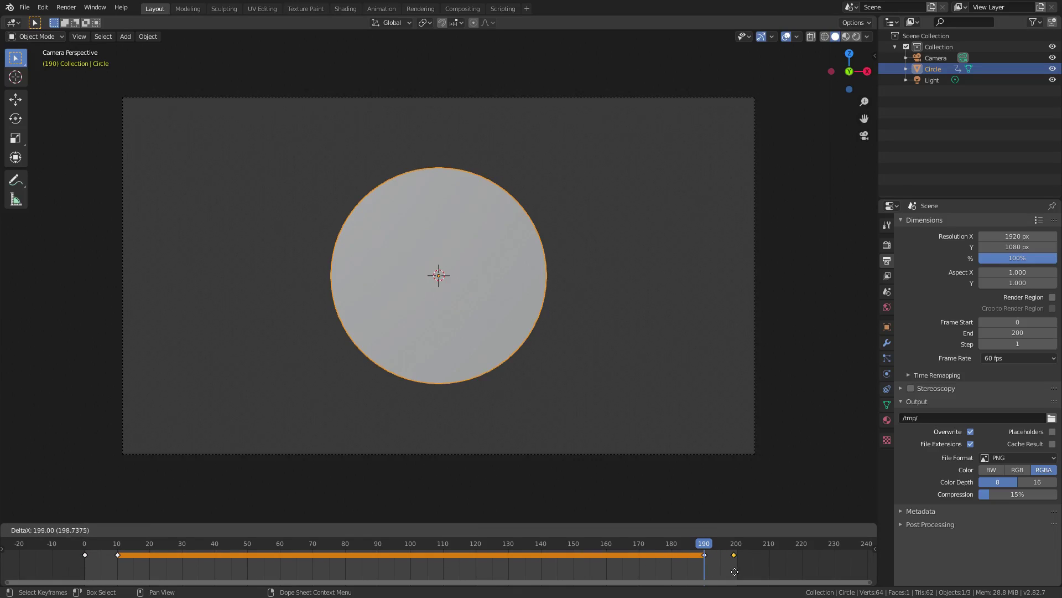
click(737, 572)
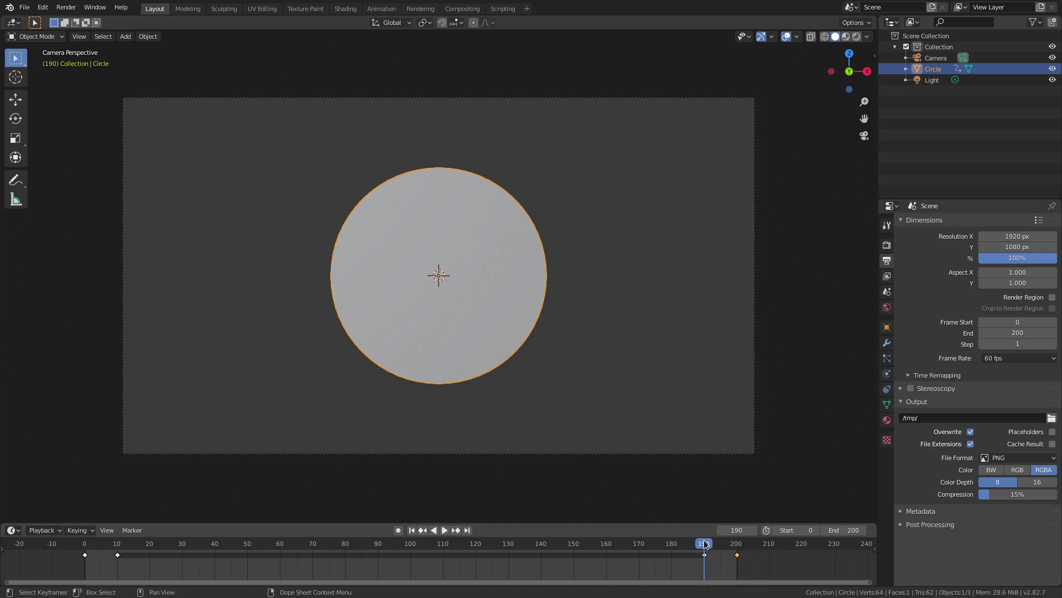
Step through the frames after 190, and play back the animation to check the circle's growing and shrinking
key(Right)
key(Right)
key(Right)
key(Right)
key(Right)
key(Right)
key(Right)
key(Right)
key(Right)
key(Right)
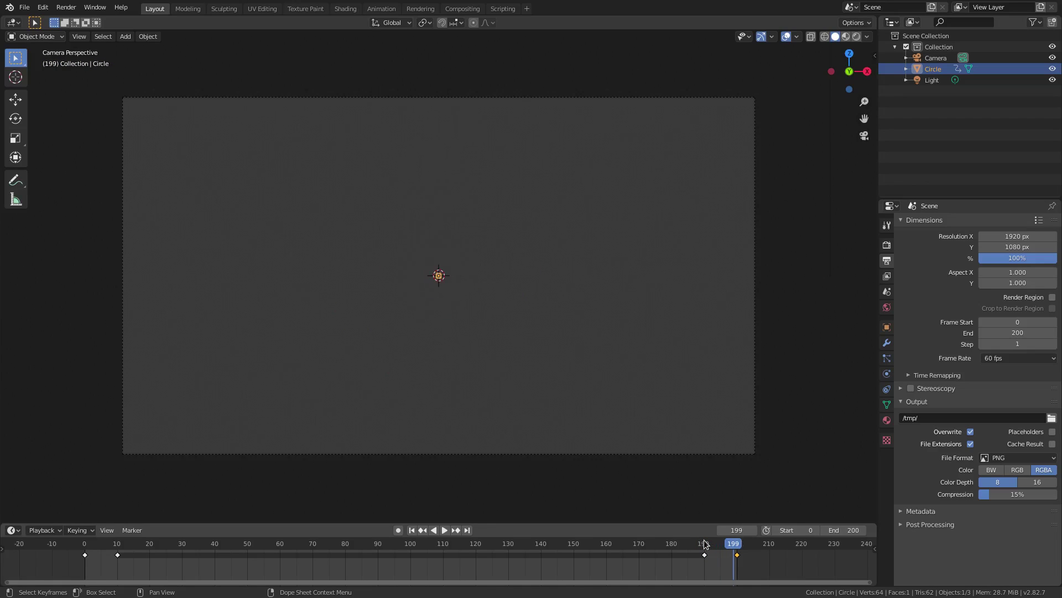
click(445, 530)
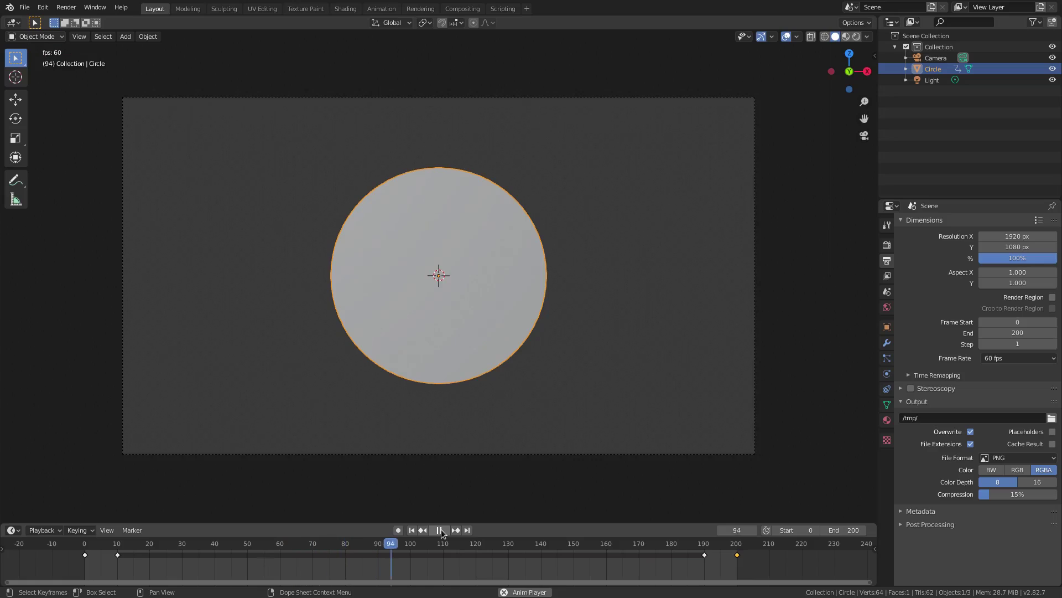
click(441, 530)
Switch the camera view to Rendered viewport shading
scroll(518, 300, up, 3)
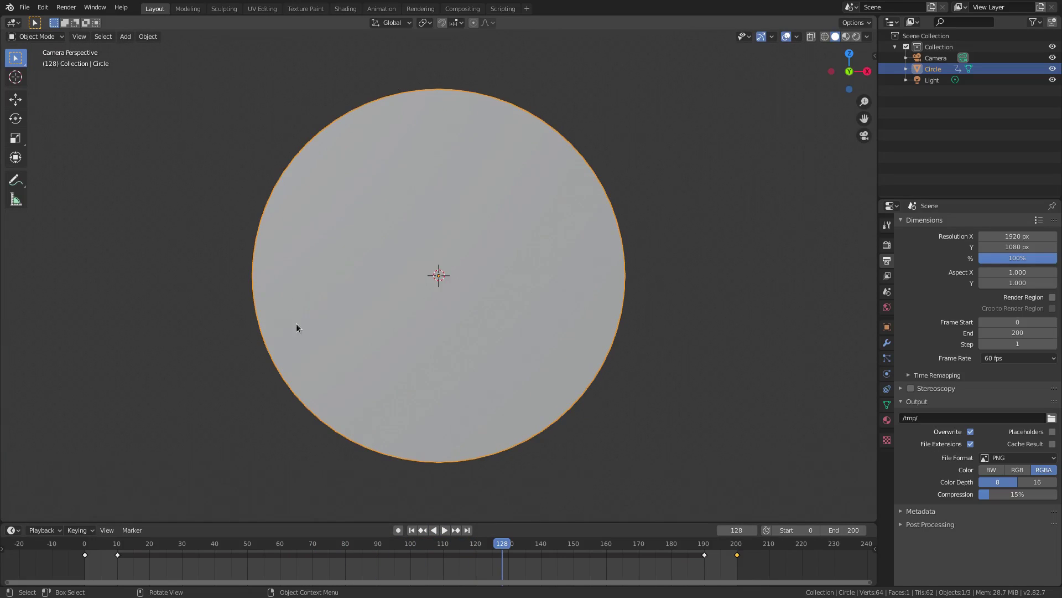
scroll(385, 400, down, 2)
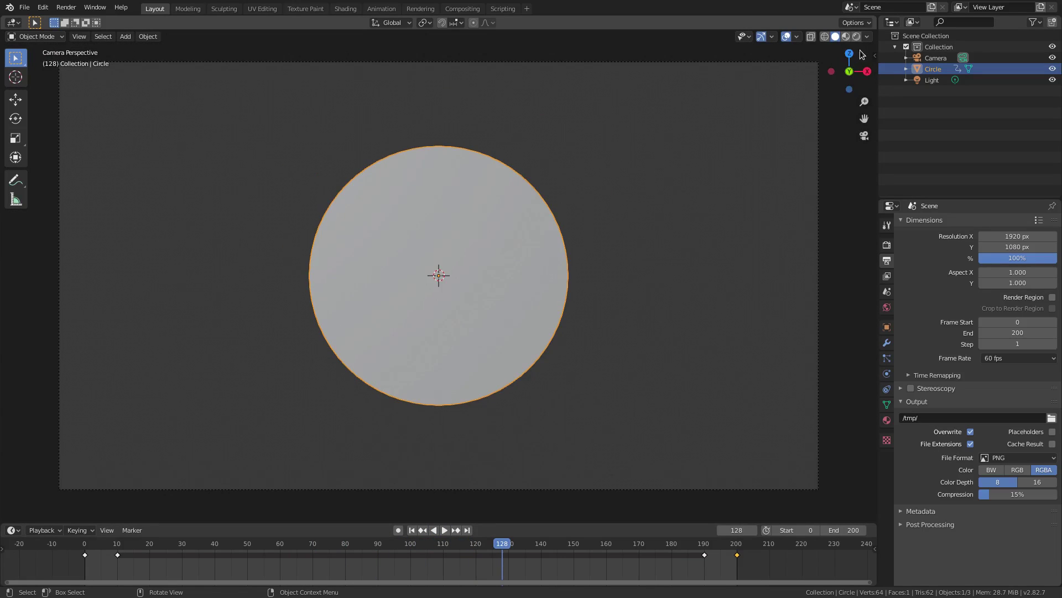
key(z)
click(527, 198)
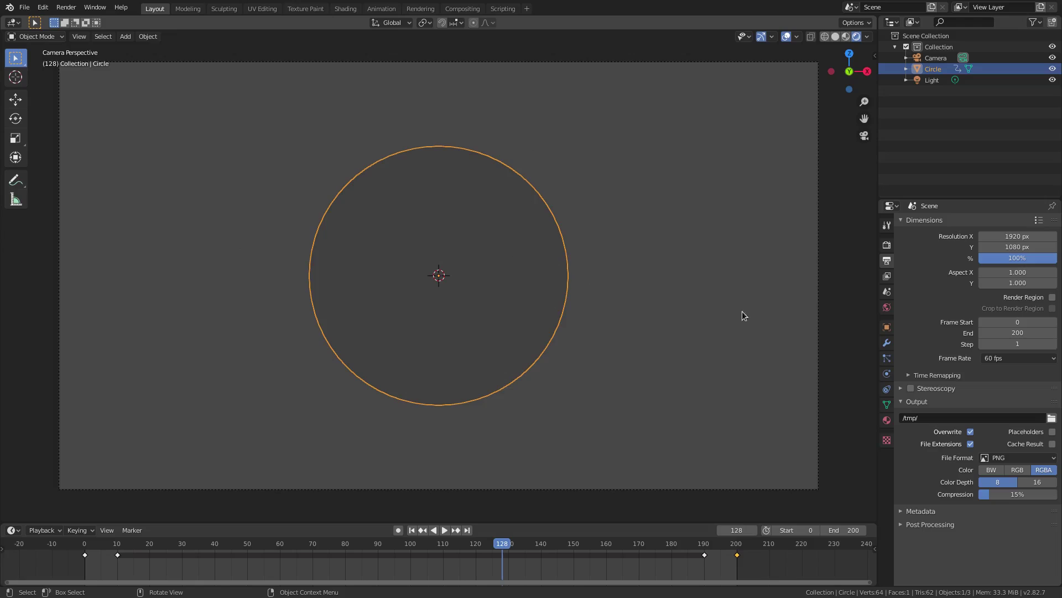
Assign the existing material named Material to the circle
click(887, 420)
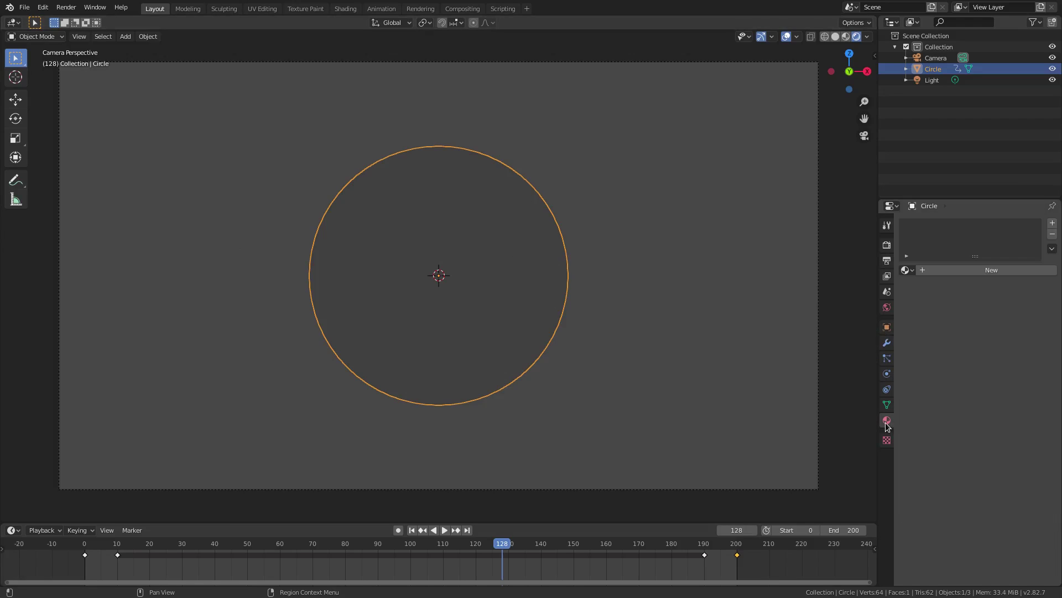
click(907, 270)
click(925, 287)
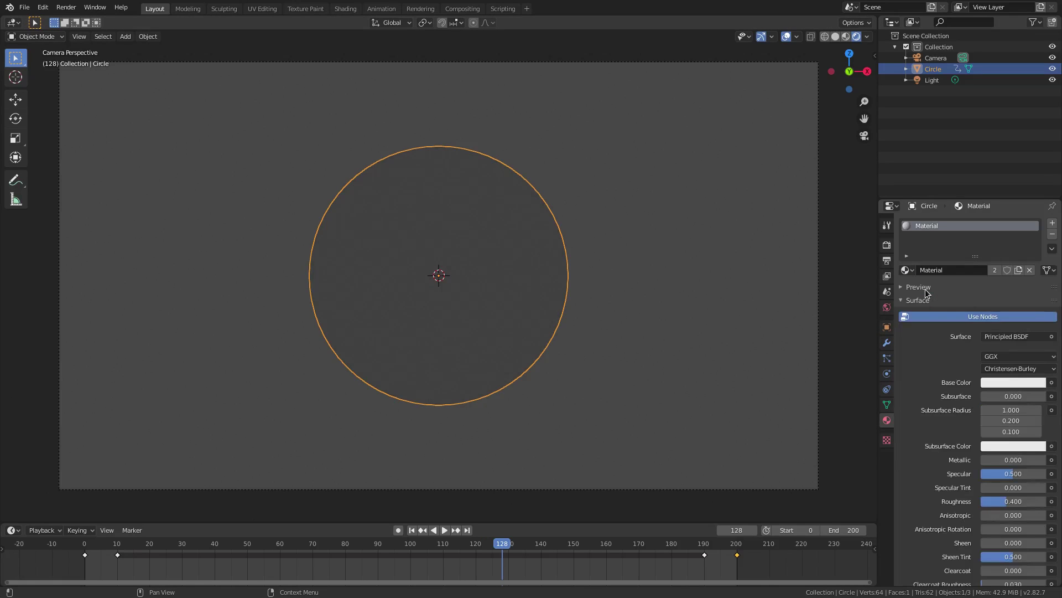
Change the circle material's surface shader to Emission, keeping the white color
click(1024, 382)
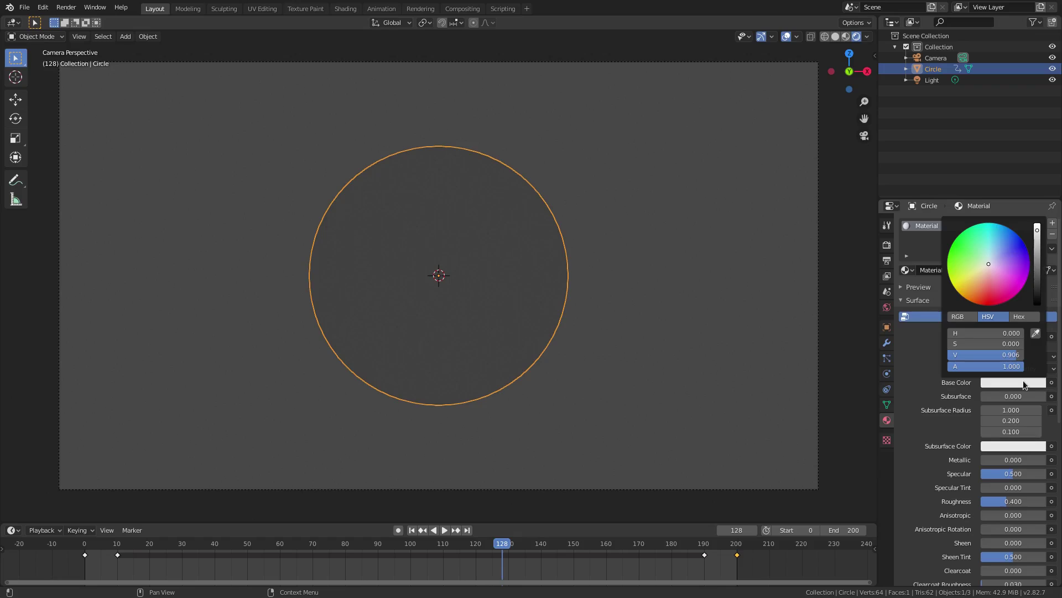
click(1018, 336)
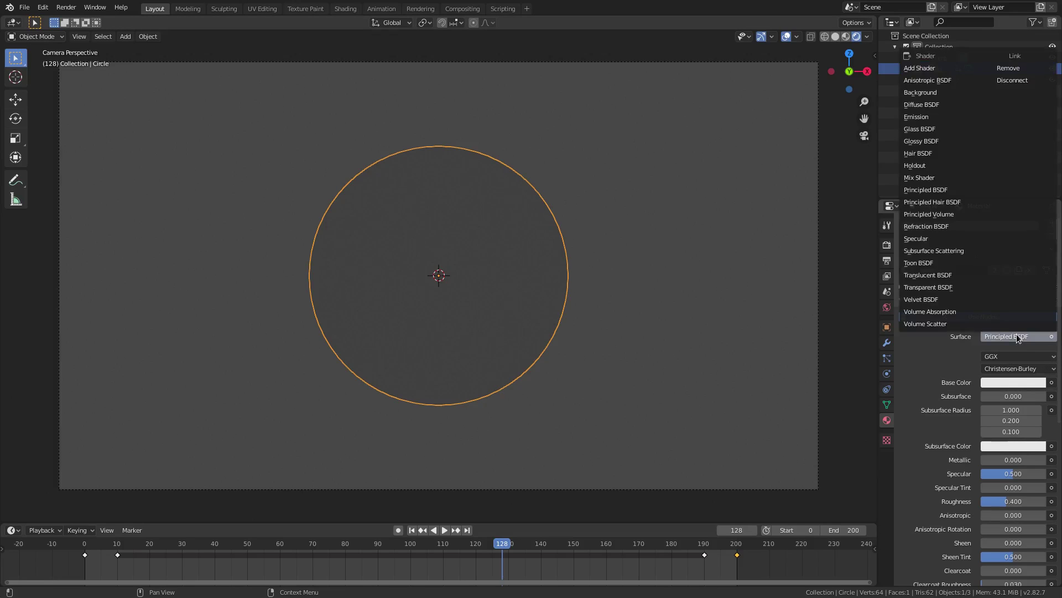
click(920, 117)
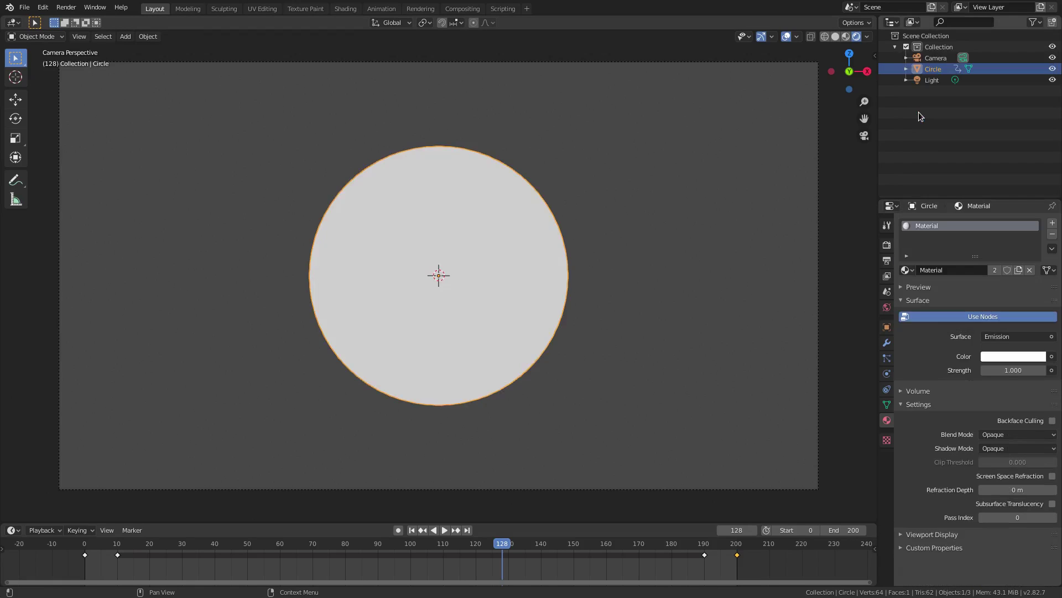
click(1012, 359)
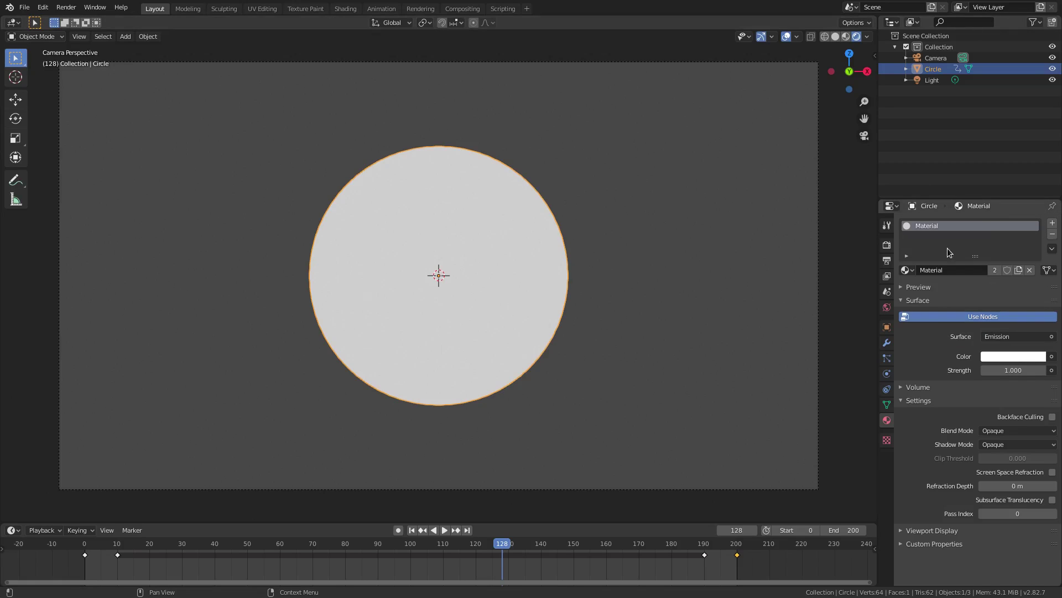
Set the render's color management view transform to Standard
click(888, 245)
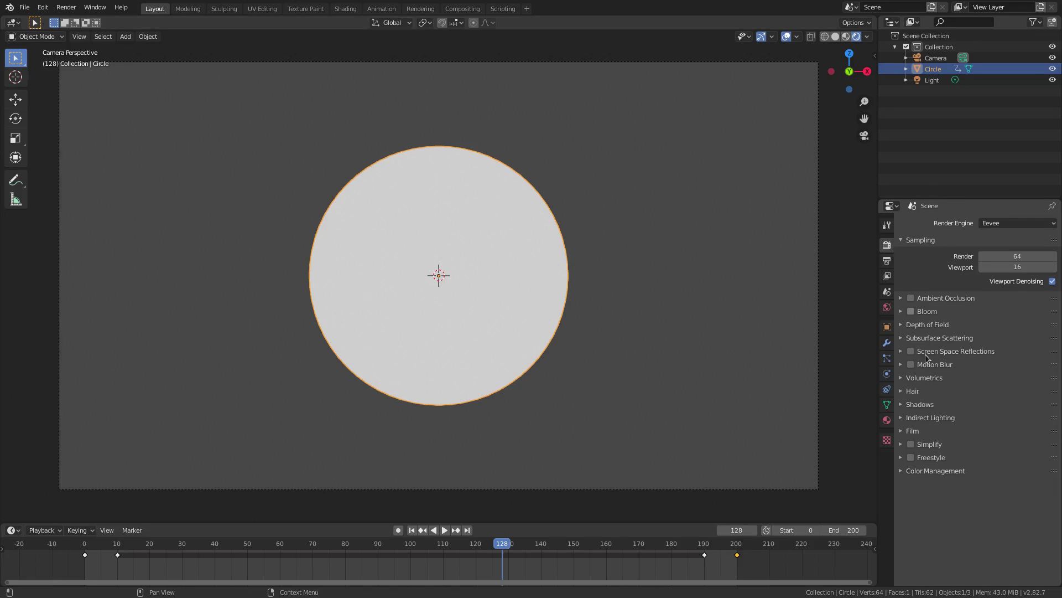
click(927, 471)
click(1035, 503)
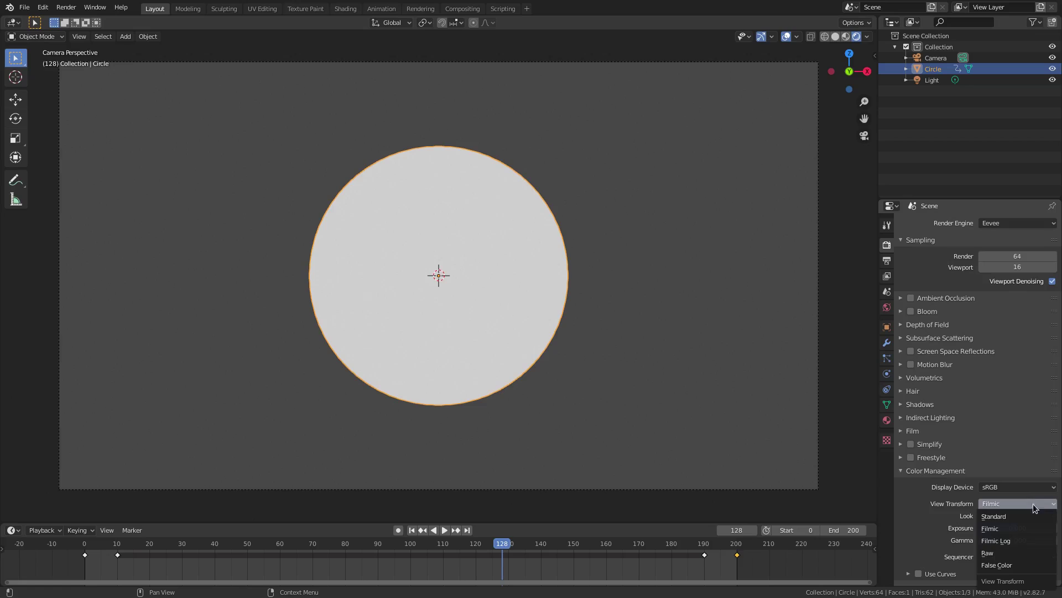
click(1015, 517)
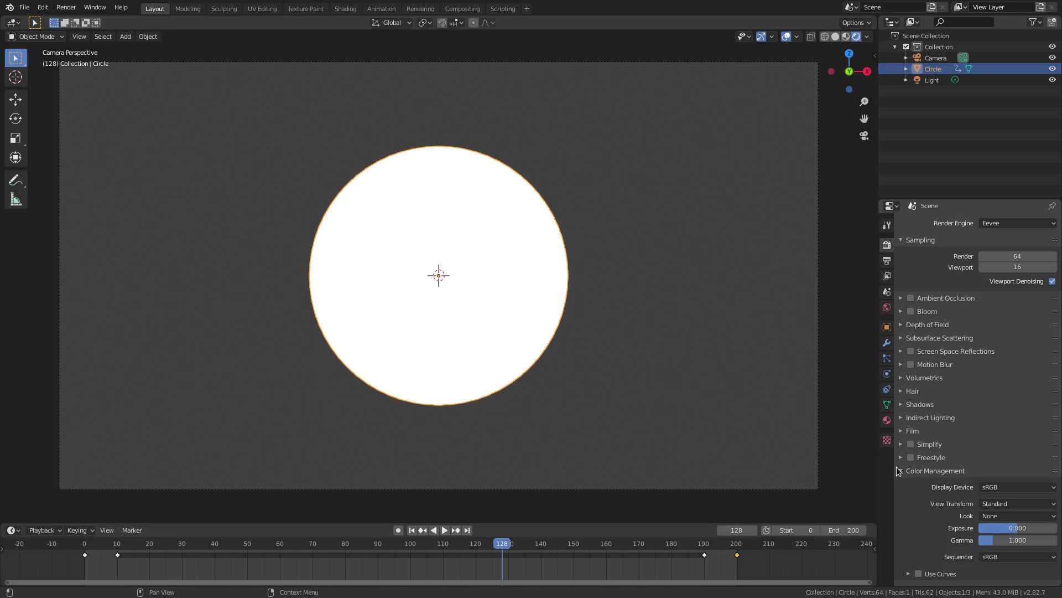
Darken the world background color to pure black
click(887, 307)
click(990, 296)
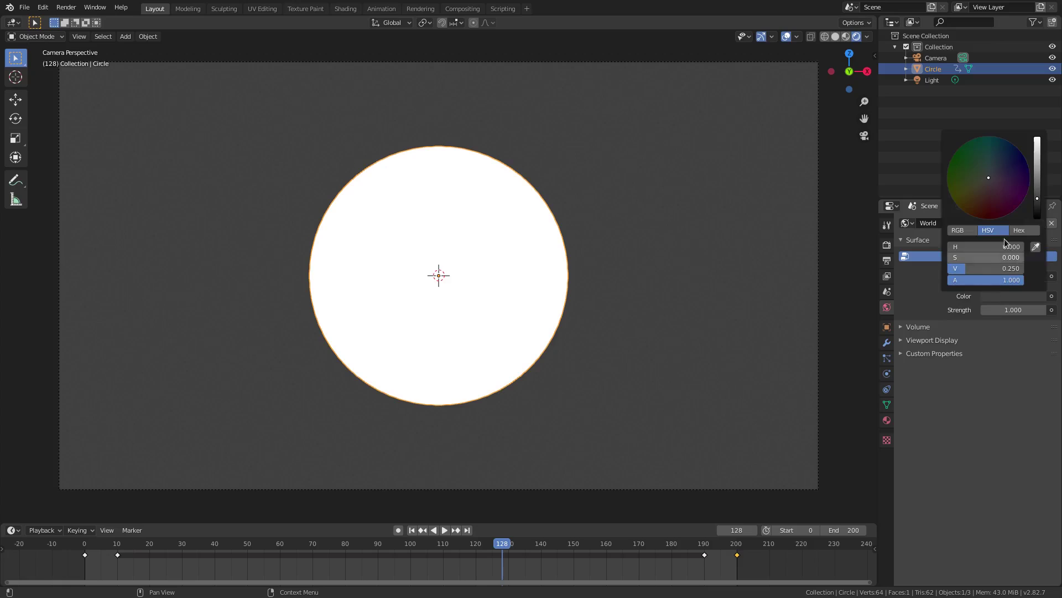
drag(1037, 194, 1038, 218)
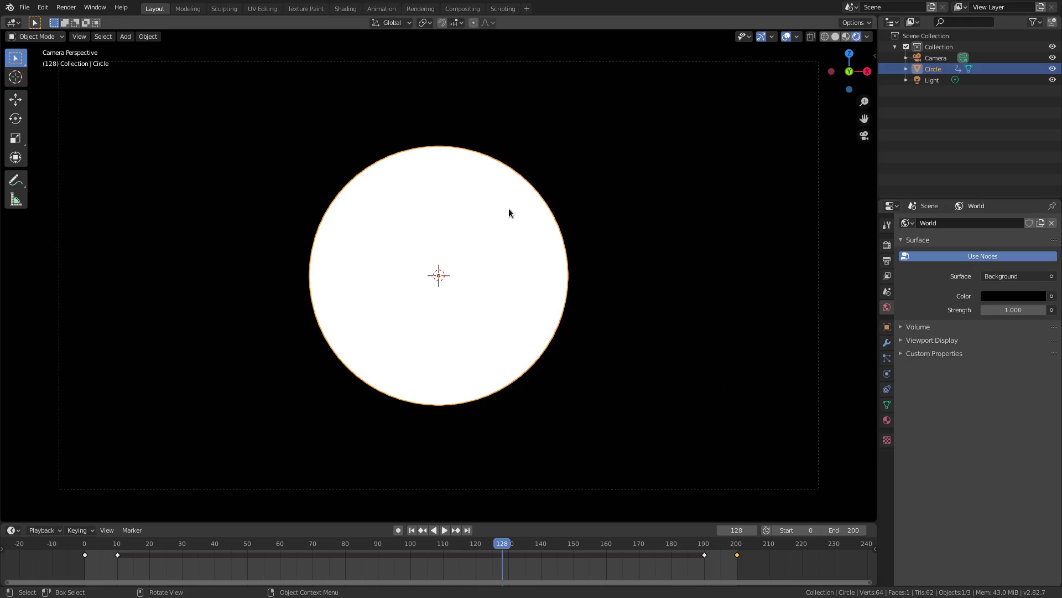
Make the film background transparent in the Eevee render settings
click(887, 245)
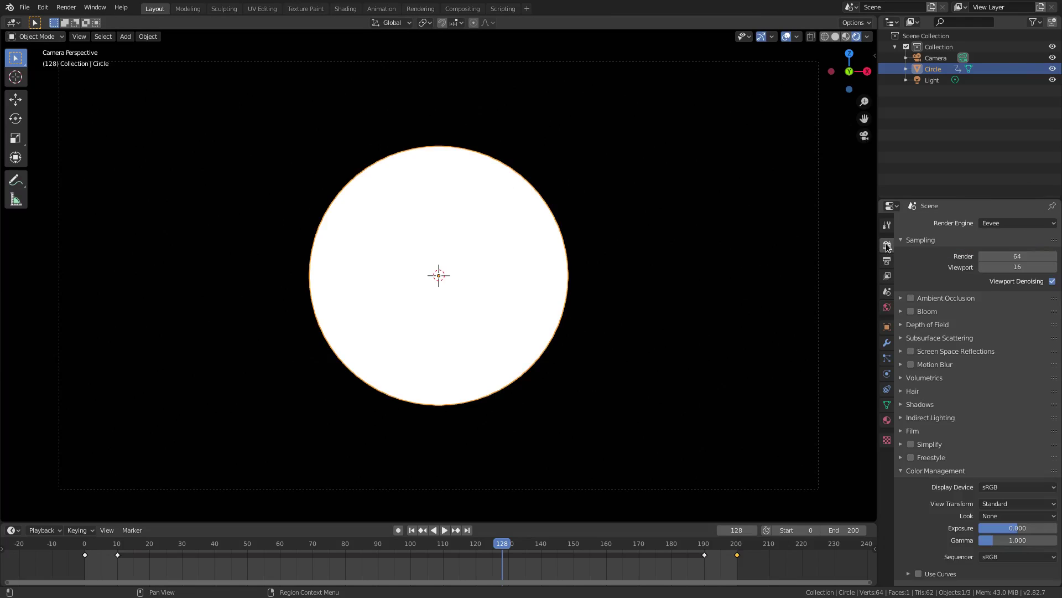
click(912, 430)
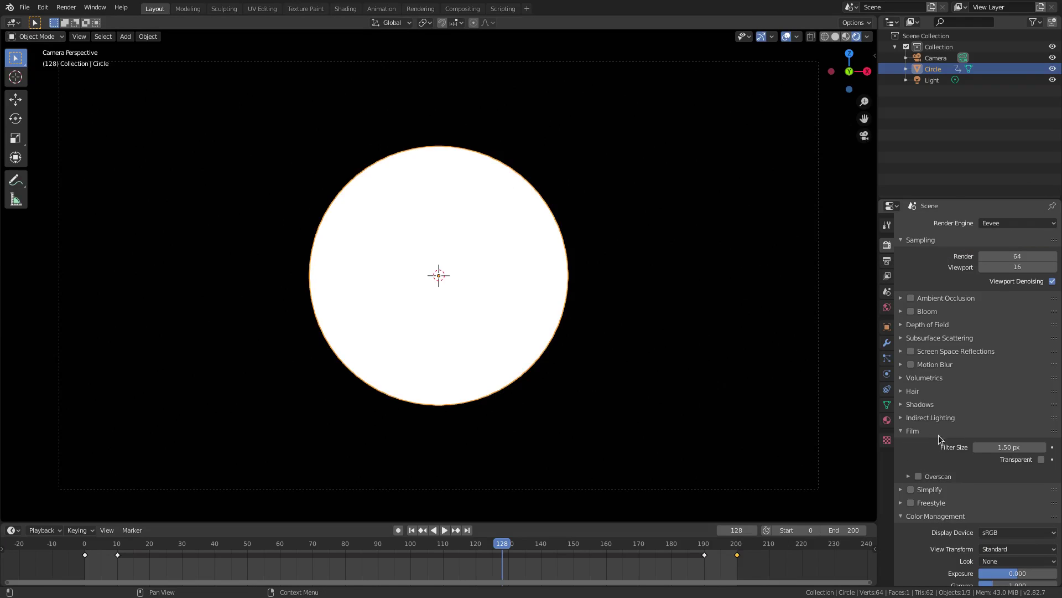
click(1042, 459)
click(911, 431)
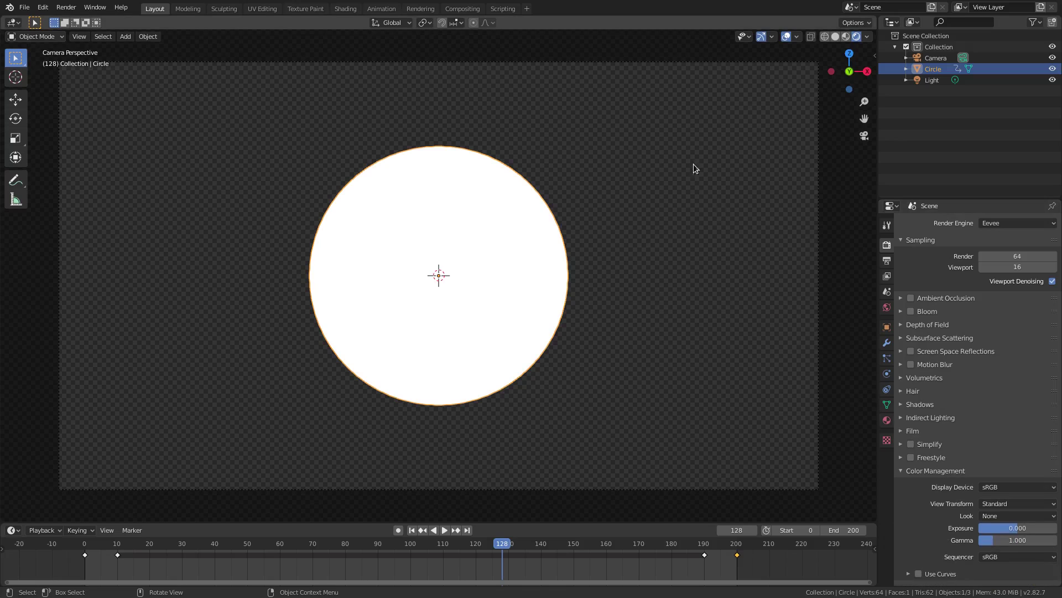
scroll(632, 390, up, 3)
shift+middle_drag(746, 403, 494, 171)
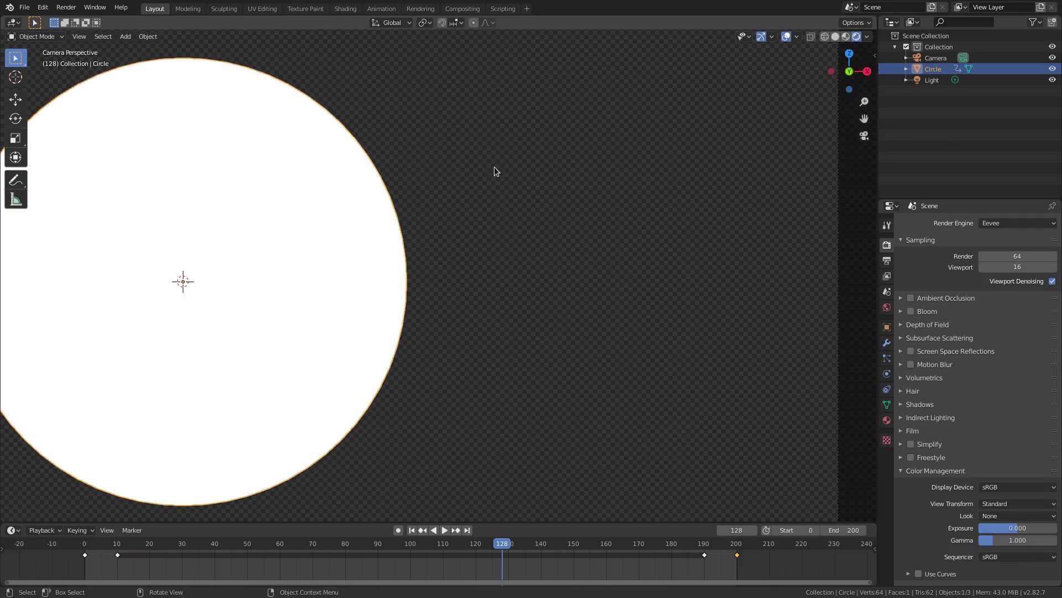
Add a plane at the scene origin and rotate it 90° about the global X axis
scroll(494, 171, down, 3)
shift+middle_drag(515, 480, 627, 440)
scroll(671, 456, down, 3)
scroll(670, 456, up, 3)
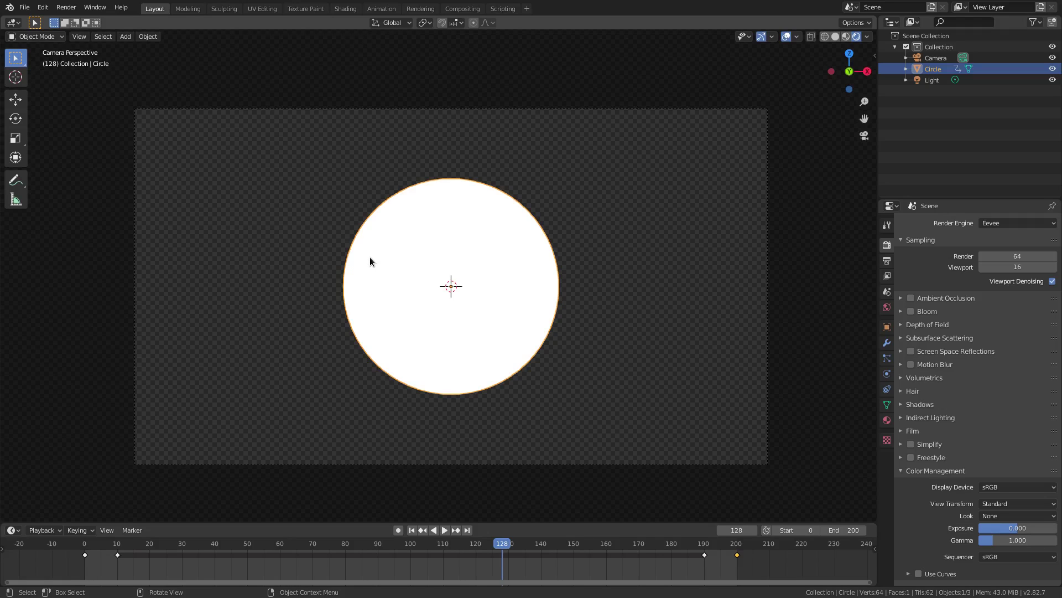
key(shift+a)
mouse_move(381, 252)
click(419, 250)
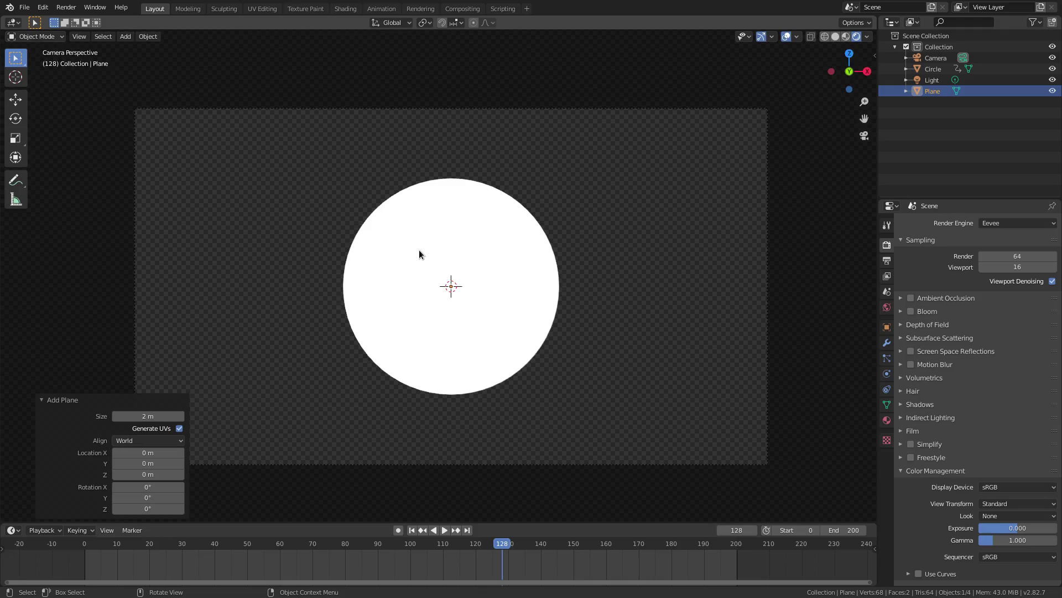
text(r)
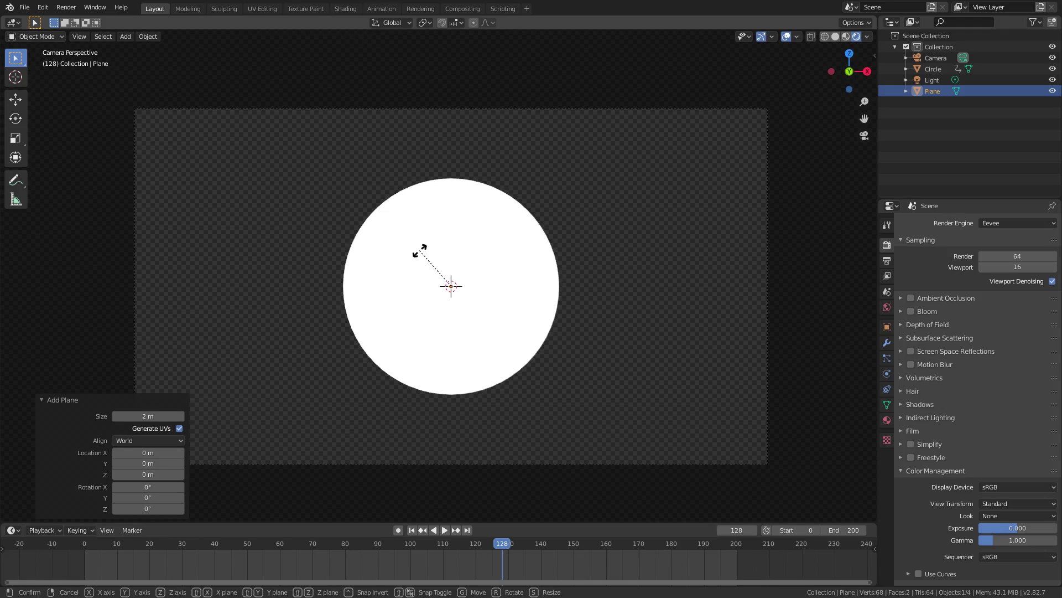
text(x)
text(90)
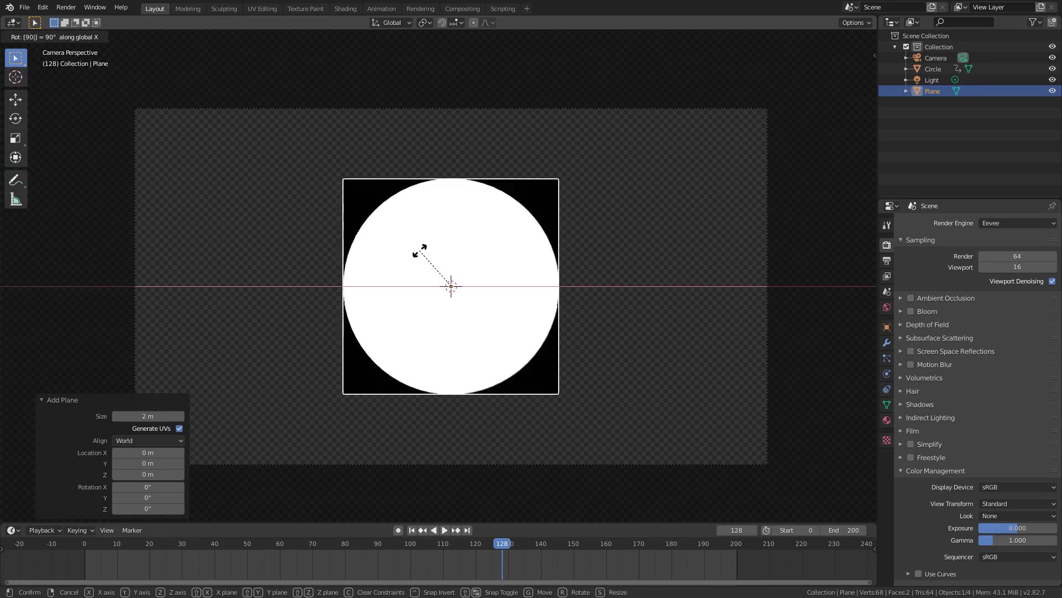
key(Return)
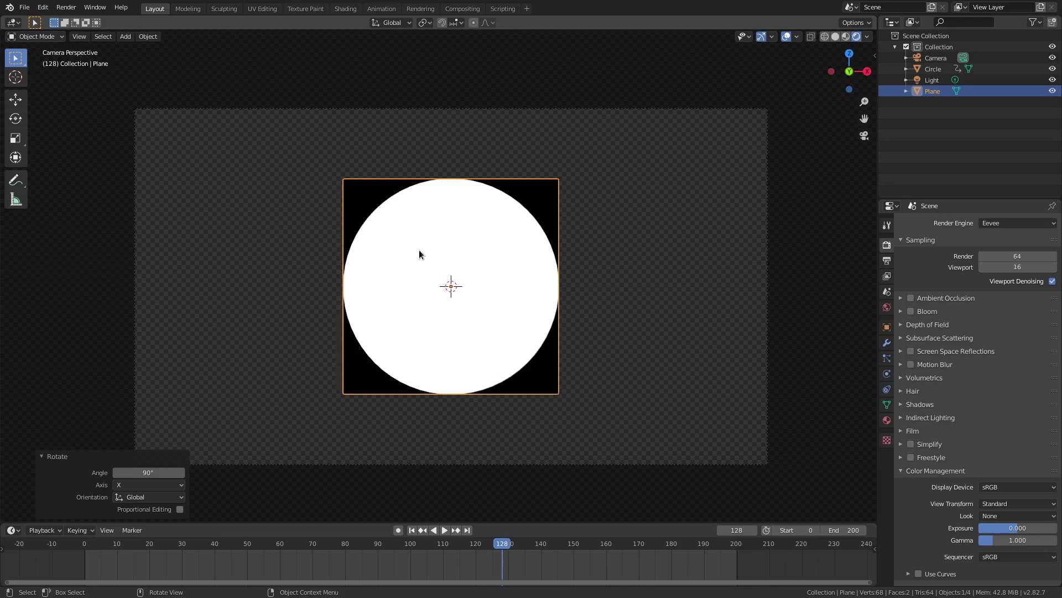
Move the plane about 0.01 m along negative Y so it sits just in front of the circle
key(g)
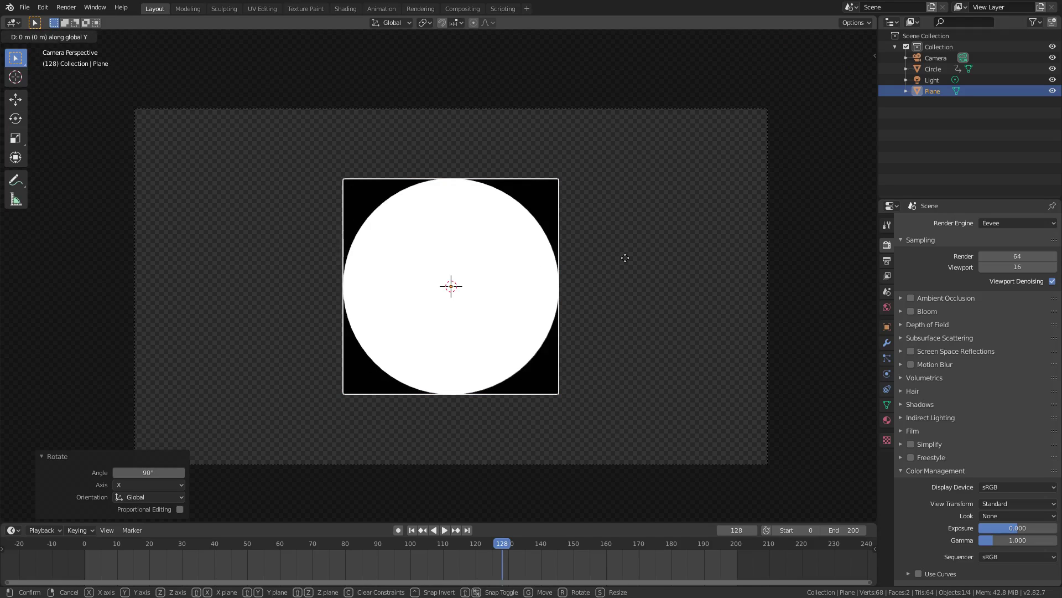
key(y)
click(624, 256)
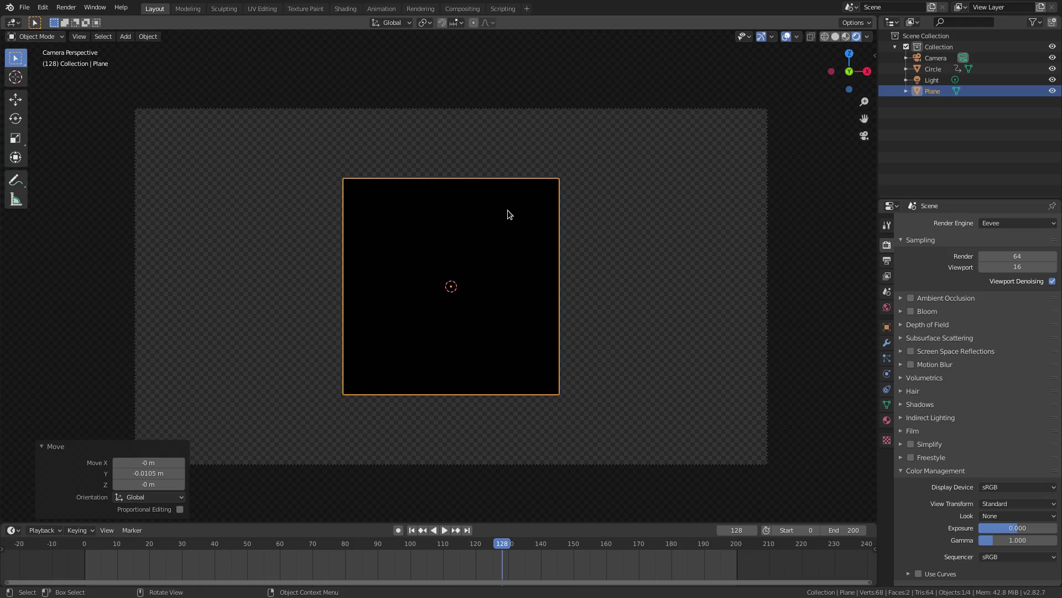
Add one centered vertical and one centered horizontal loop cut to the plane in Edit Mode
key(Tab)
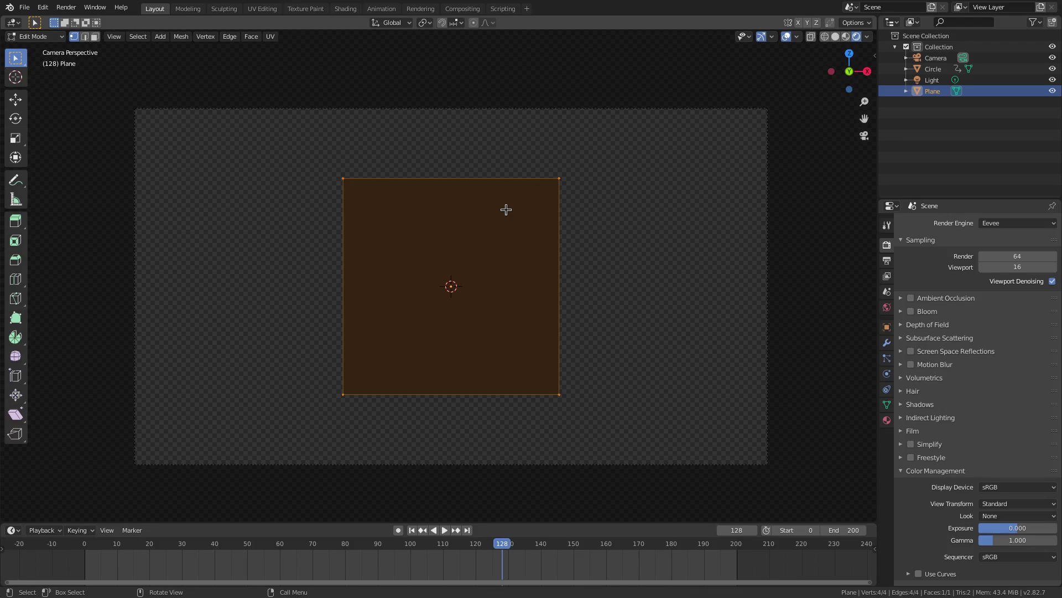
click(15, 282)
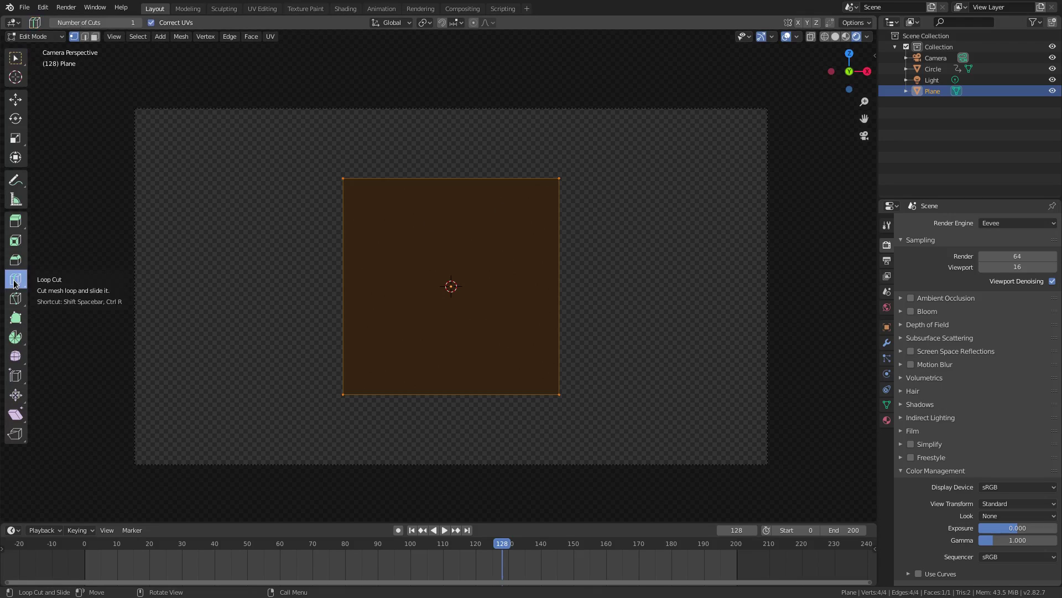
click(451, 394)
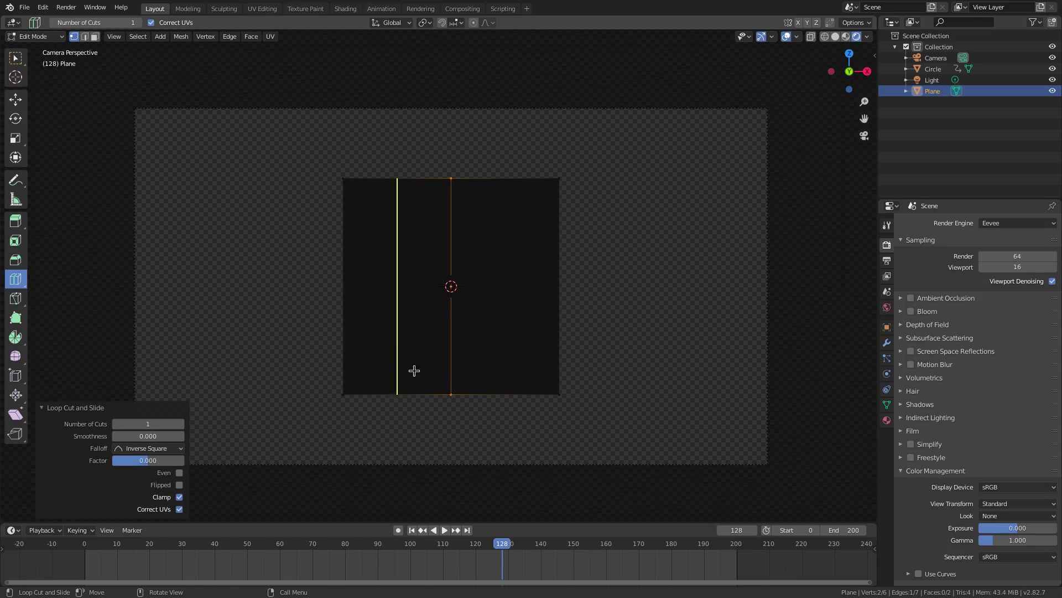
click(328, 288)
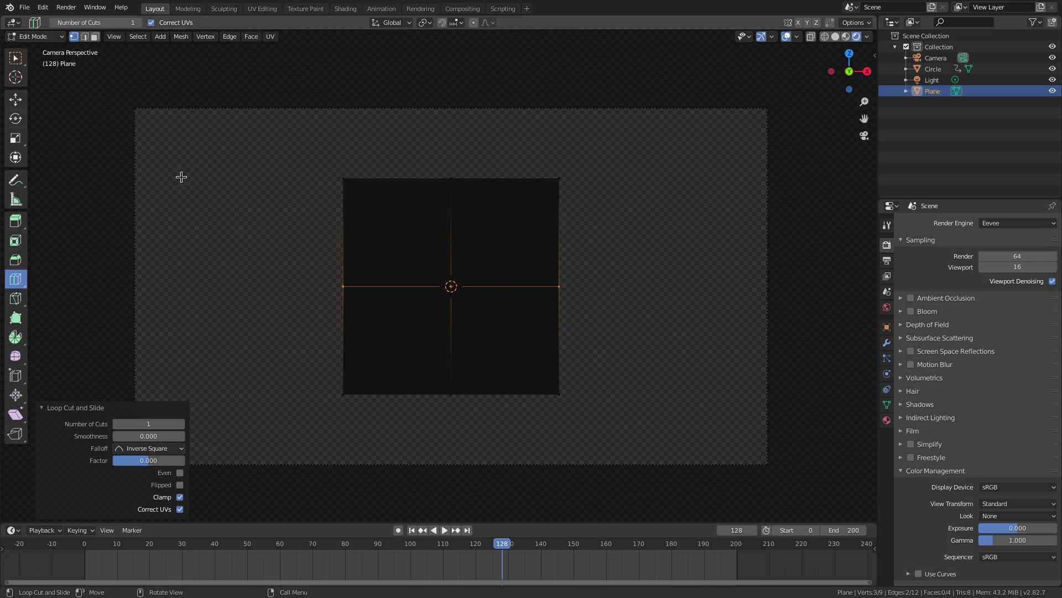
click(15, 57)
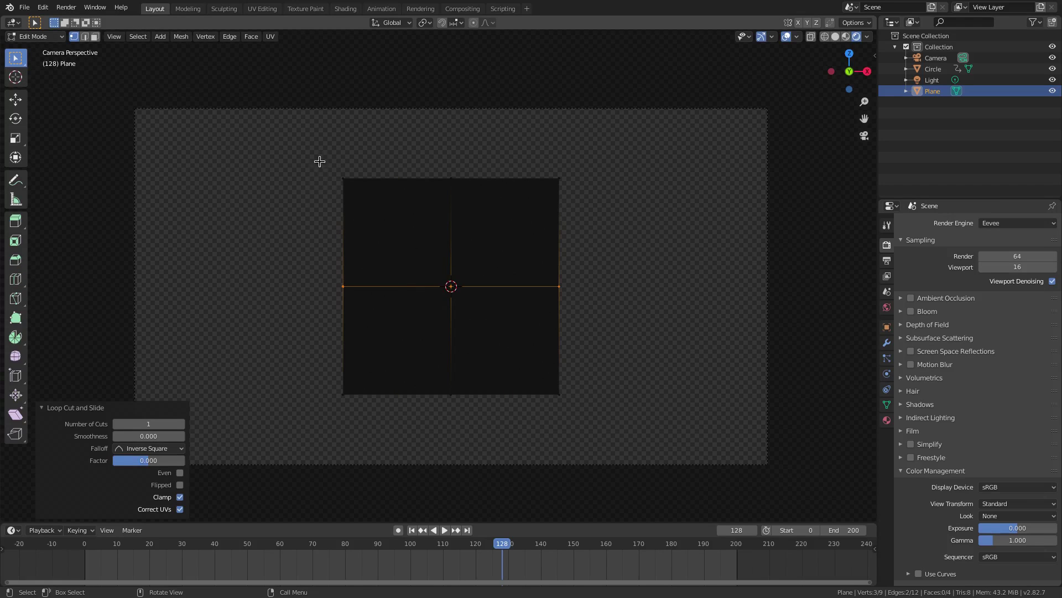
click(336, 172)
shift+click(344, 289)
shift+click(345, 392)
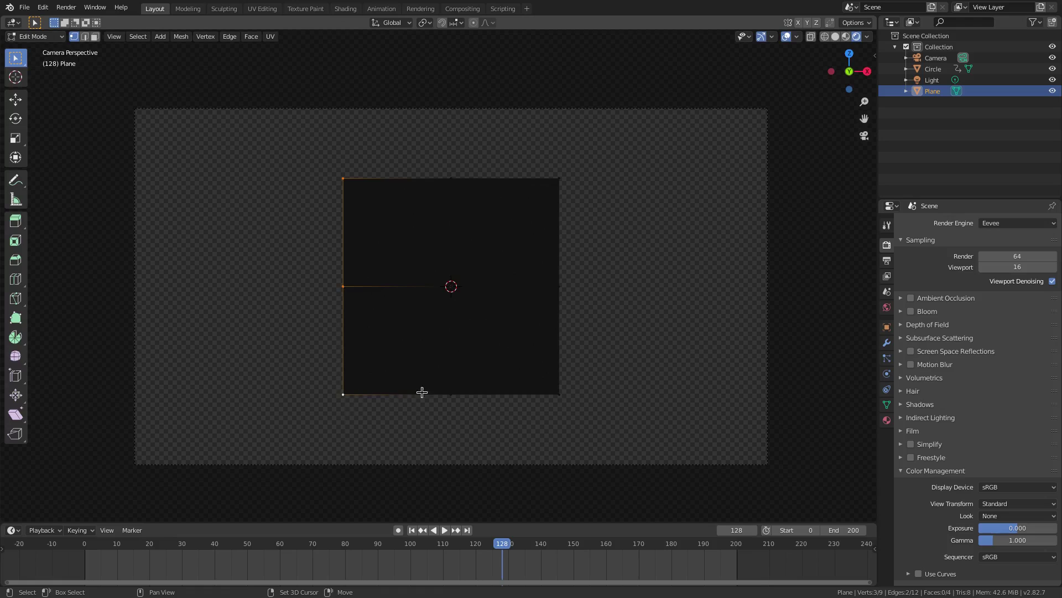
shift+click(453, 393)
shift+click(556, 396)
shift+click(558, 287)
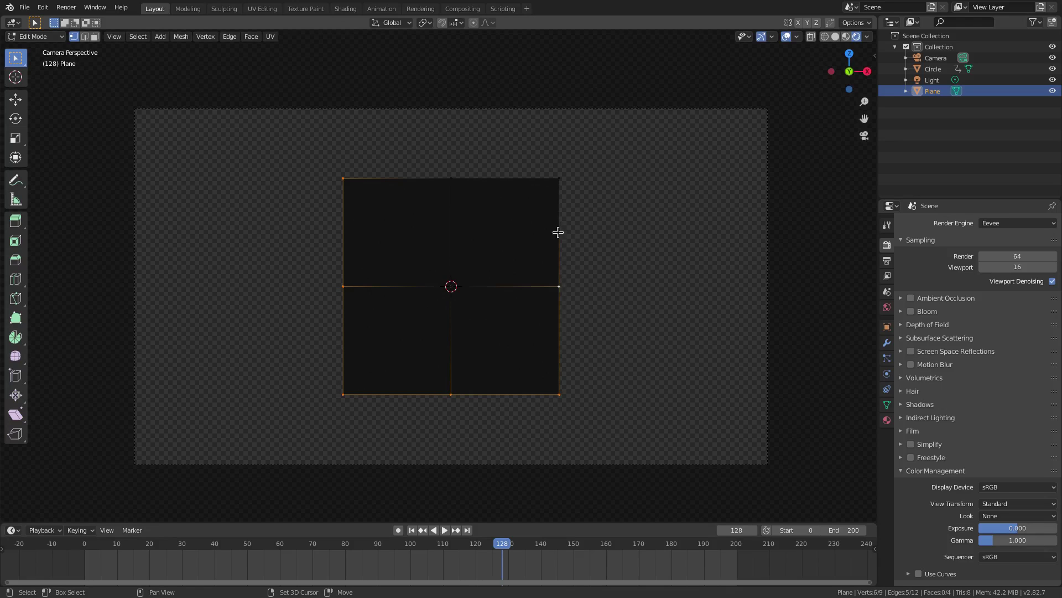
click(450, 178)
shift+click(451, 286)
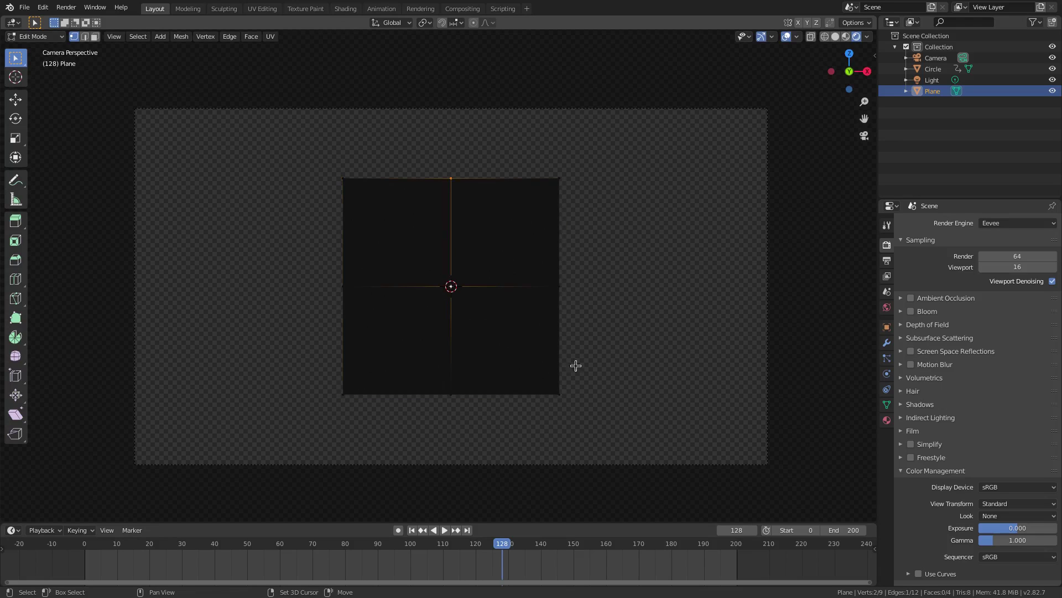
Delete all the plane's outer vertices except the top-middle one, keeping only the vertical edge from there to the center
click(343, 179)
shift+click(343, 287)
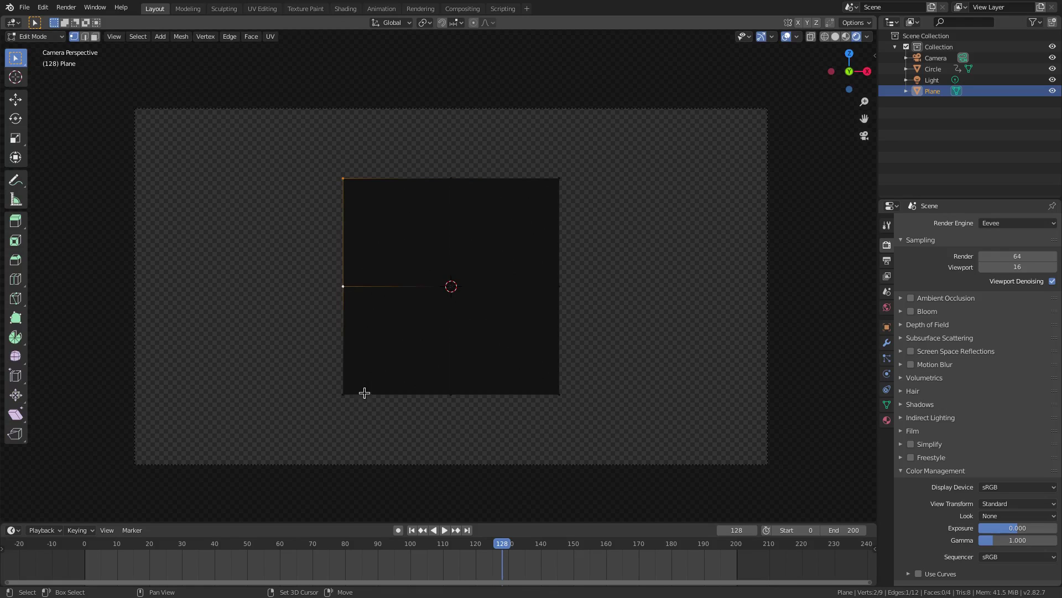
shift+click(349, 396)
shift+click(464, 396)
shift+click(566, 399)
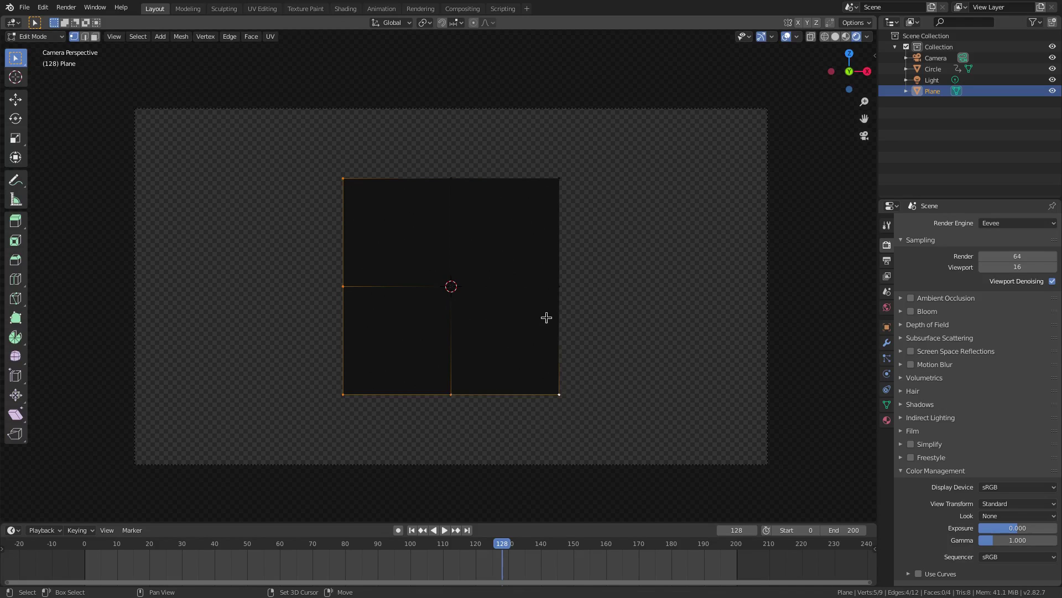
shift+click(562, 271)
shift+click(562, 182)
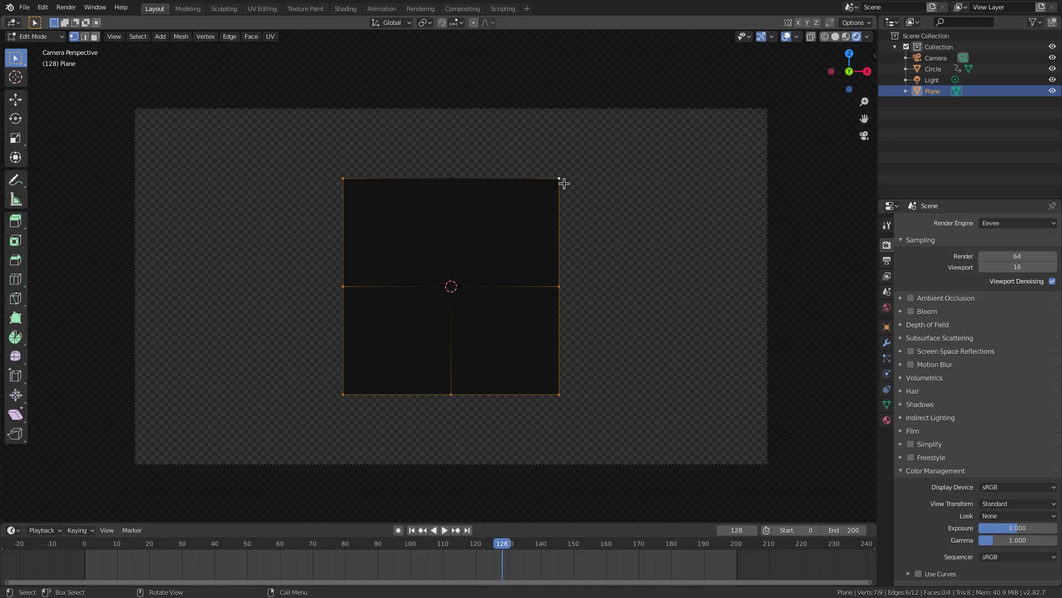
key(x)
click(564, 186)
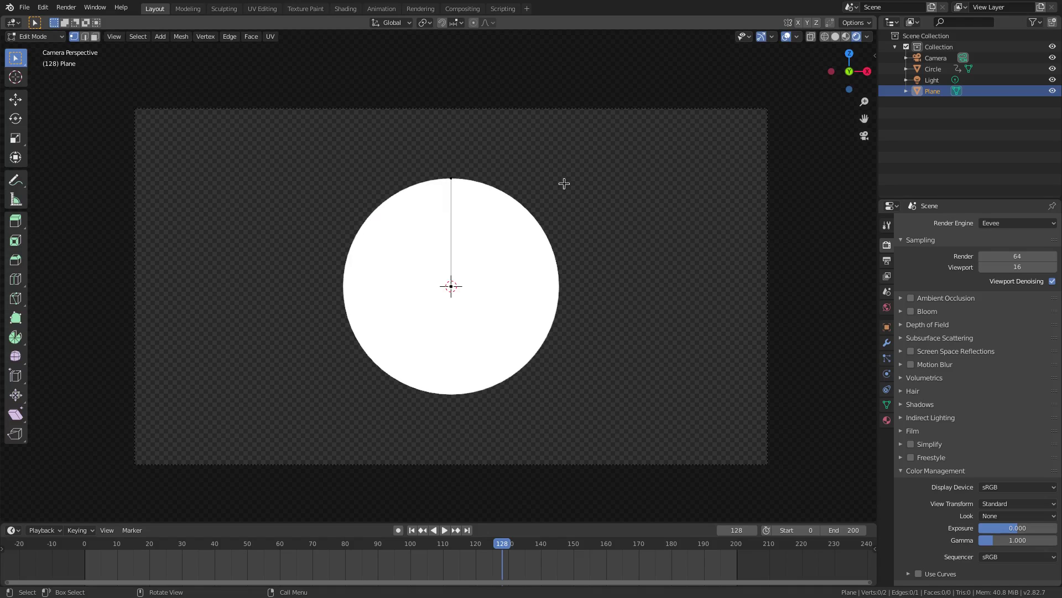
Select both vertices of the remaining edge and return to Object Mode
scroll(457, 252, up, 5)
scroll(443, 66, down, 2)
click(465, 74)
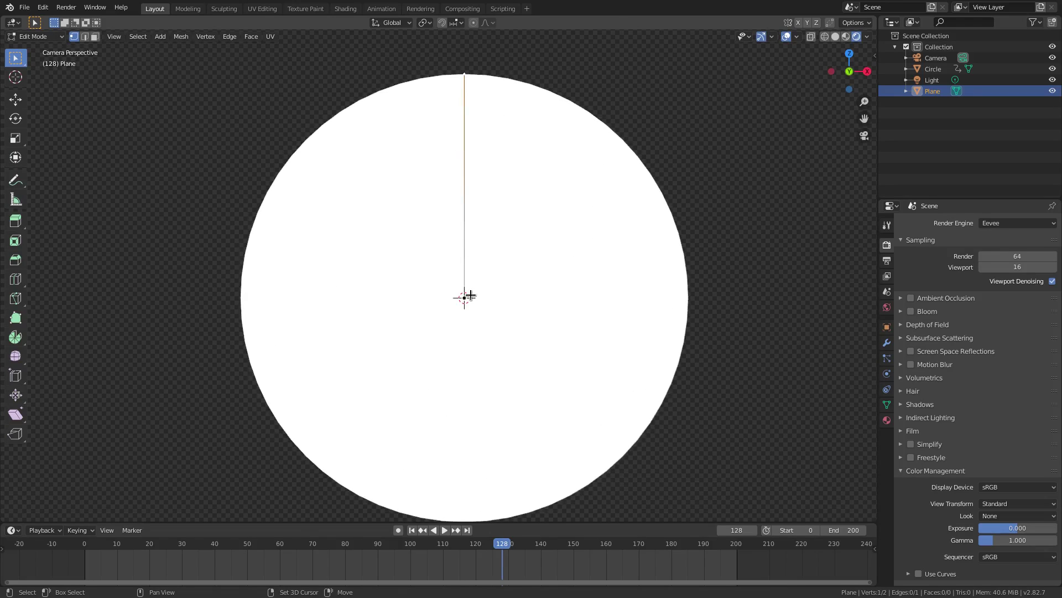
shift+click(469, 295)
scroll(472, 285, down, 3)
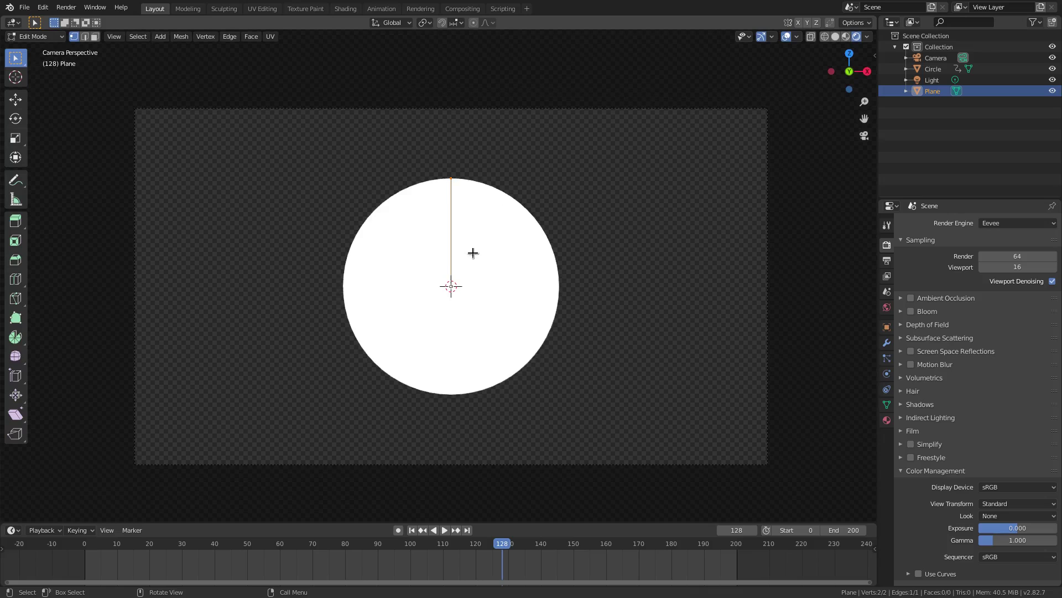
key(Tab)
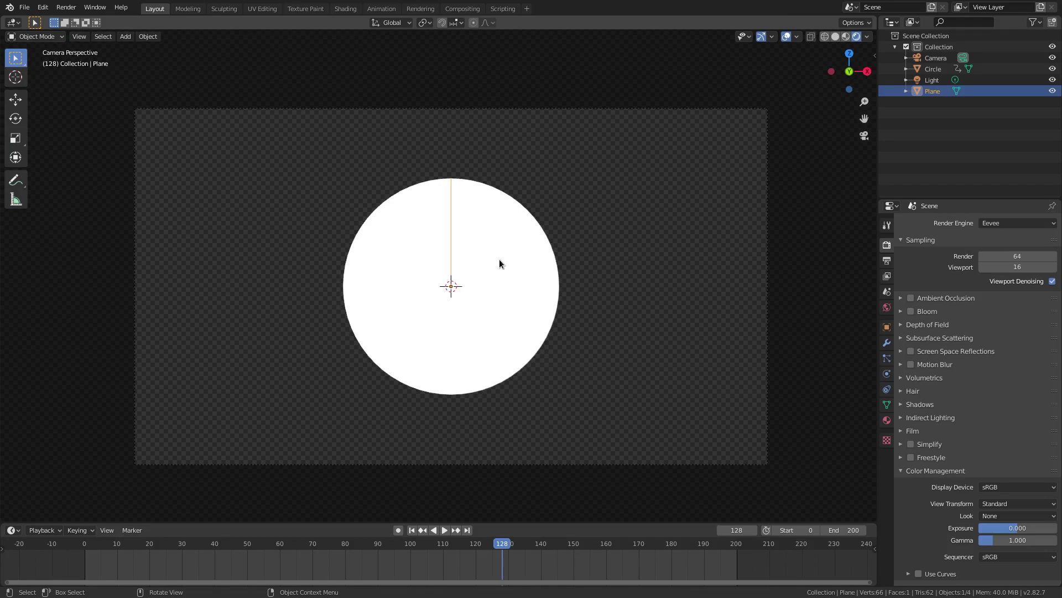
Add a Screw modifier to the plane's edge and set its viewport steps to 64
click(887, 343)
click(926, 222)
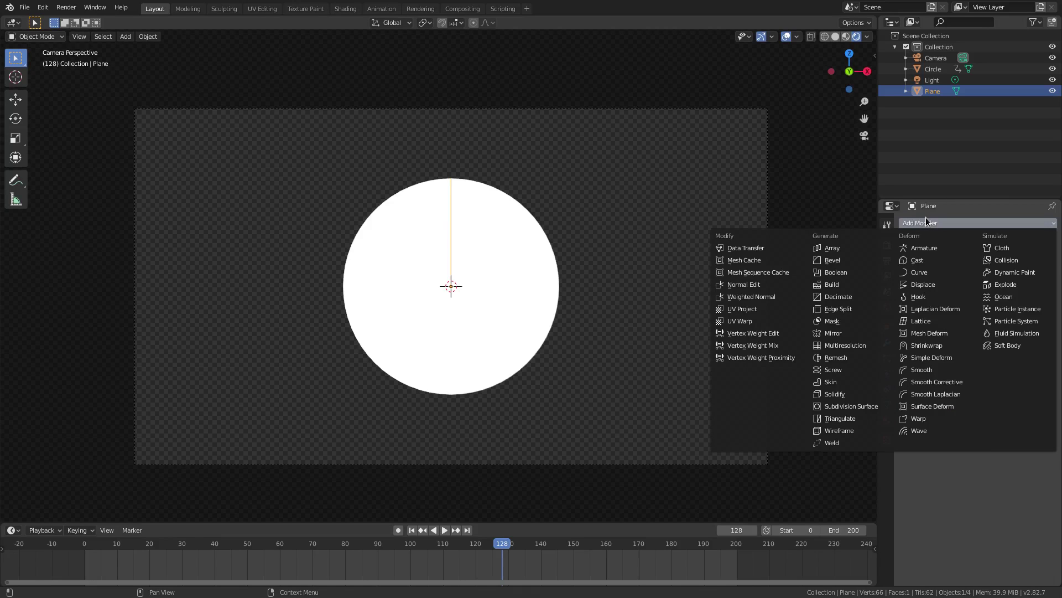
click(849, 366)
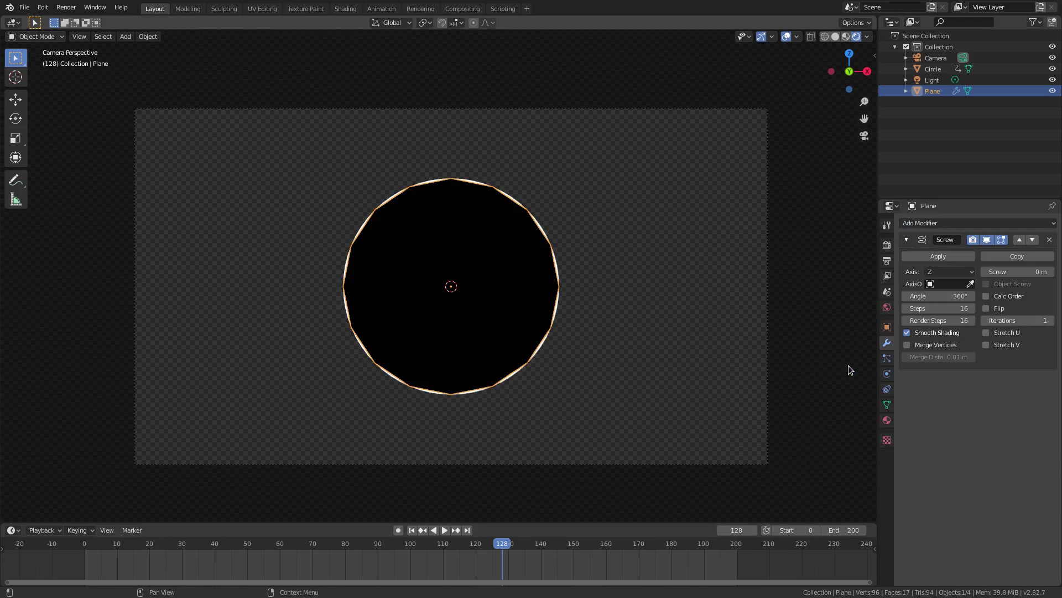
scroll(703, 335, up, 4)
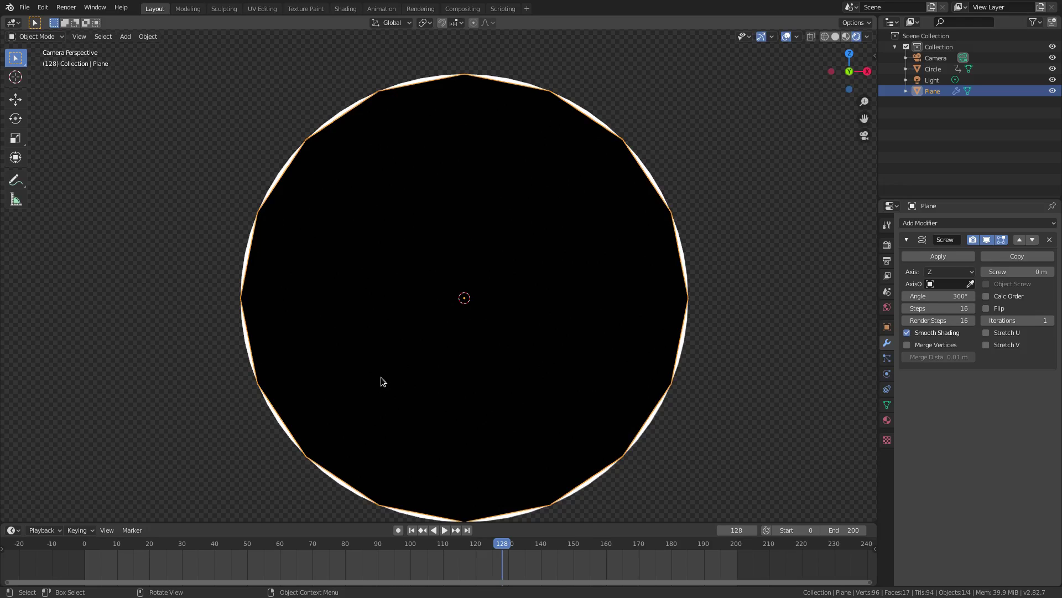
click(912, 308)
text(64)
key(Return)
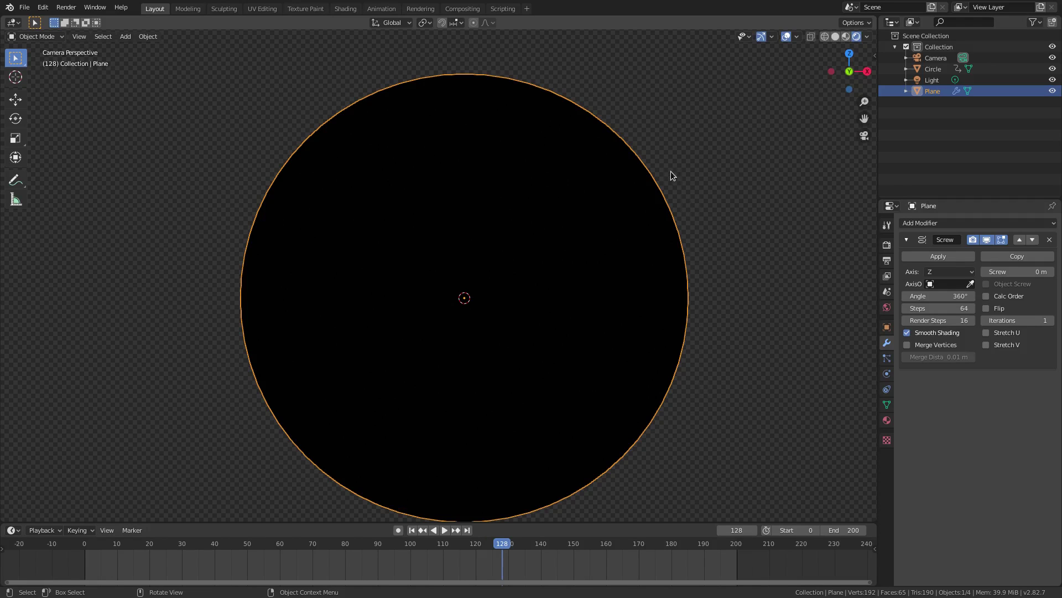
Lower the edge's top vertex about 0.027 m along Z to leave a thin white ring around the black disc
key(Tab)
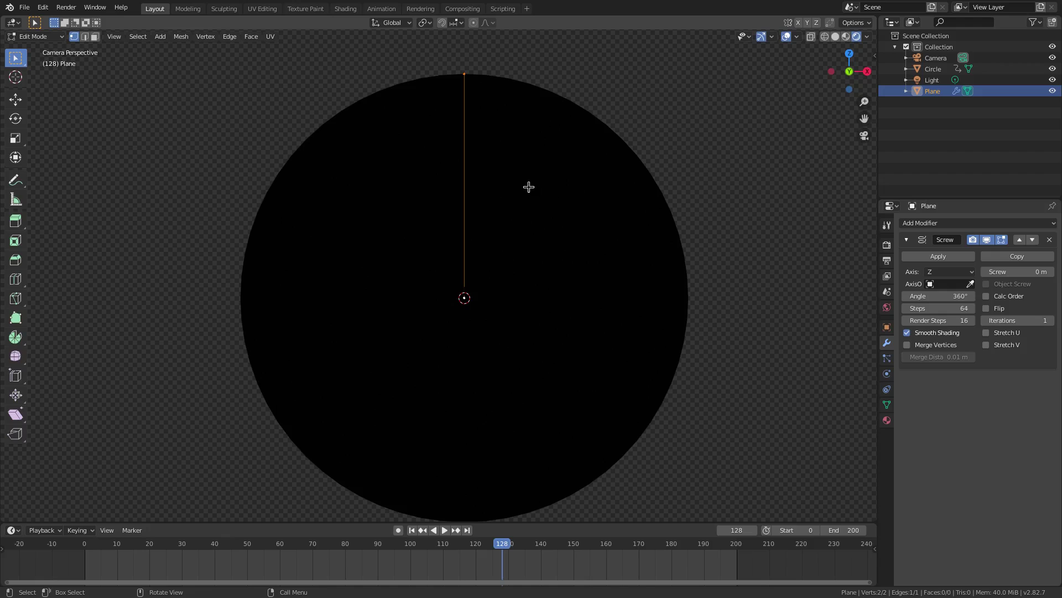
click(462, 78)
key(g)
key(z)
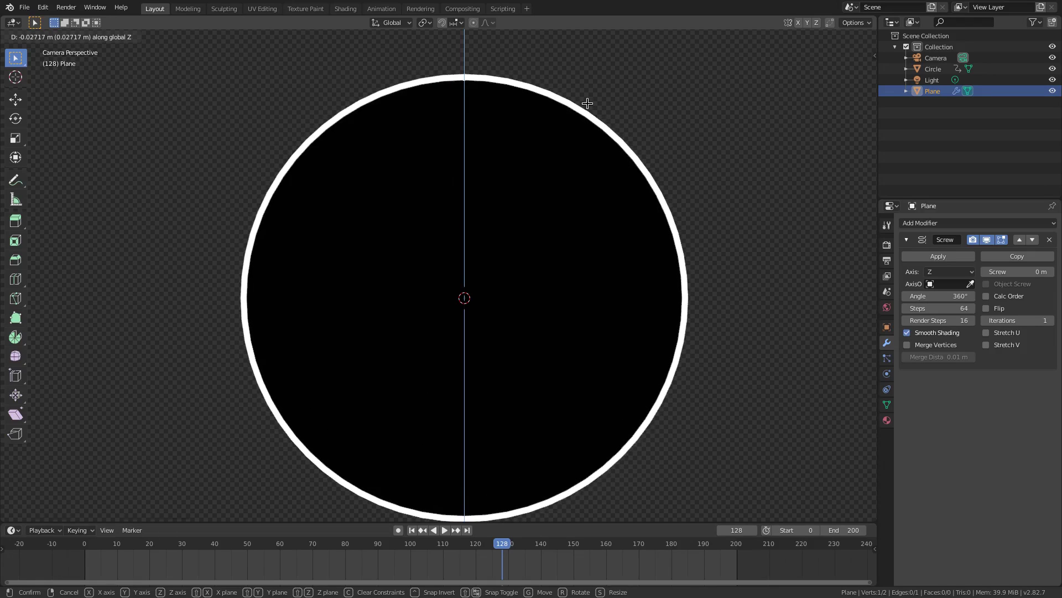
click(588, 103)
scroll(562, 230, down, 4)
scroll(562, 230, up, 3)
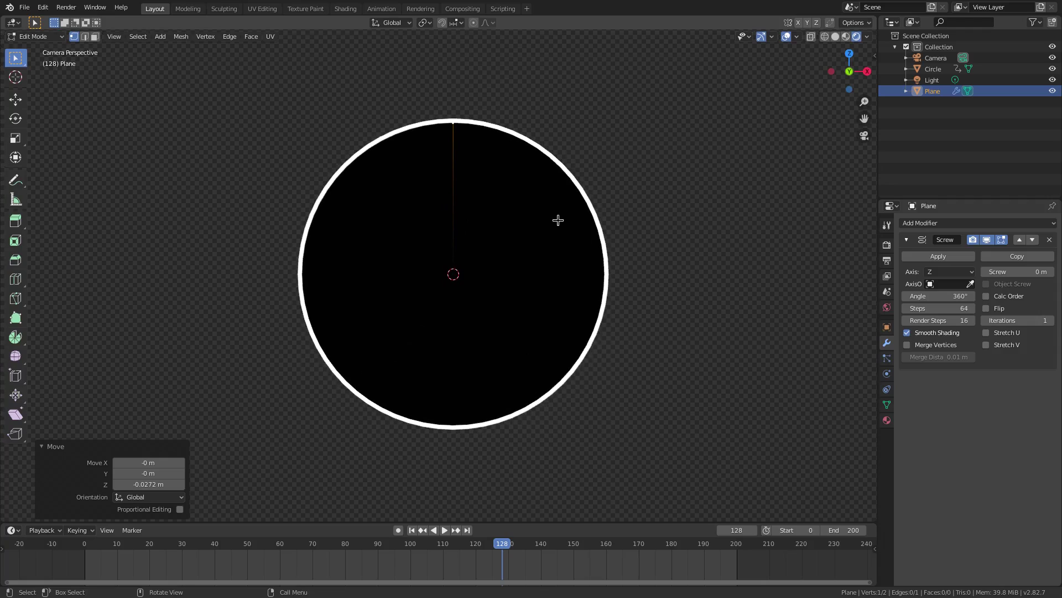
key(Tab)
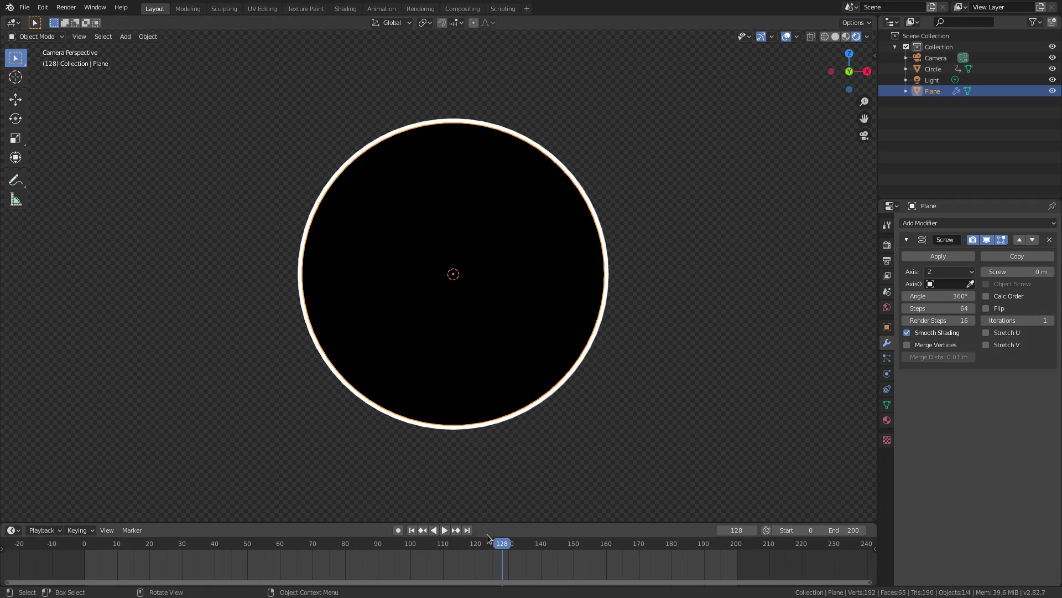
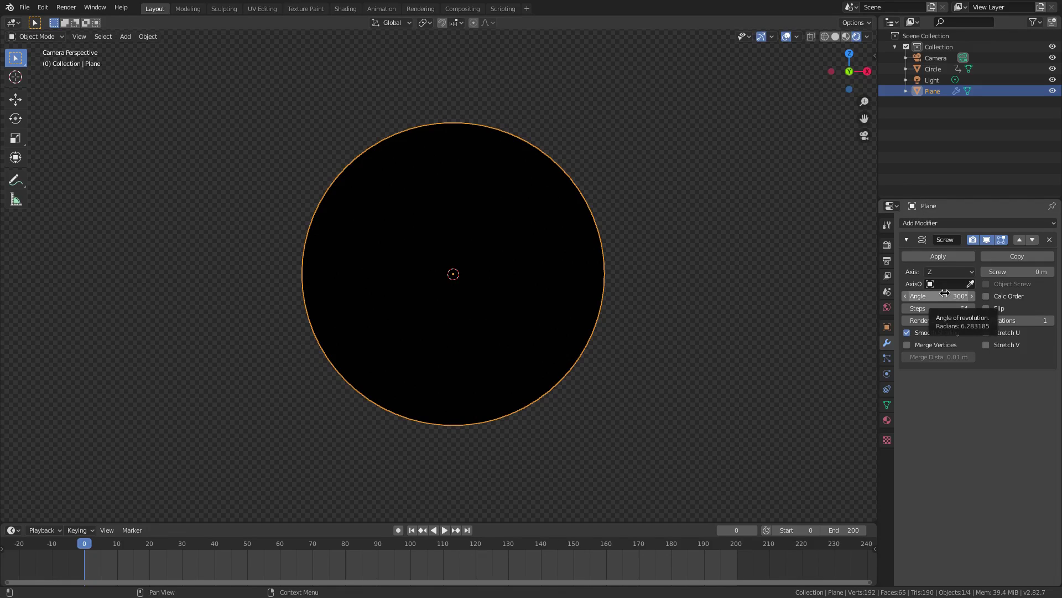
Set the Screw modifier's angle to 0° and insert a keyframe for it at frame 30
drag(945, 293, 532, 285)
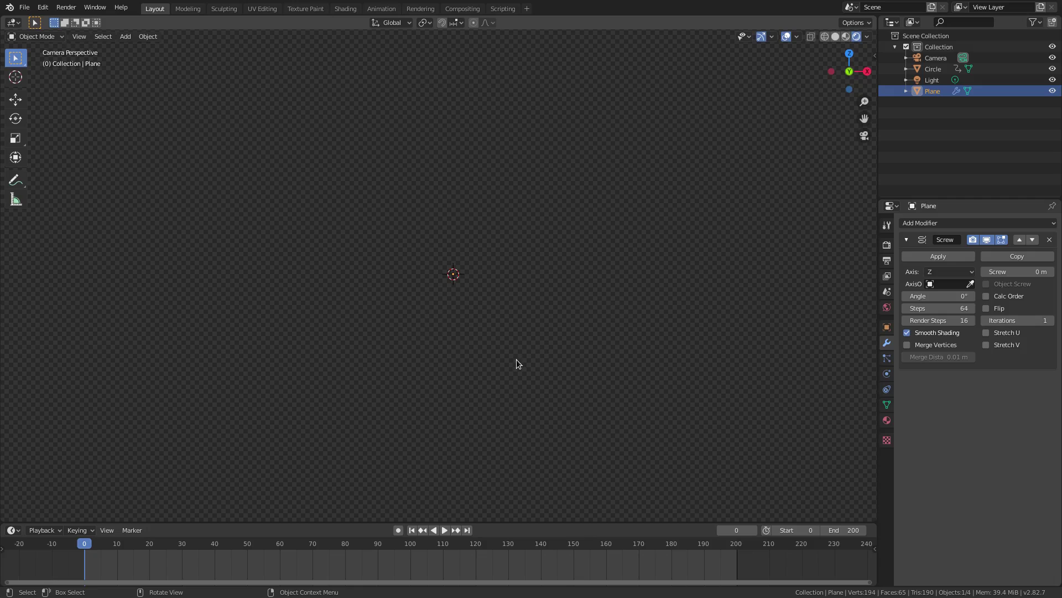
key(space)
drag(130, 554, 183, 561)
key(space)
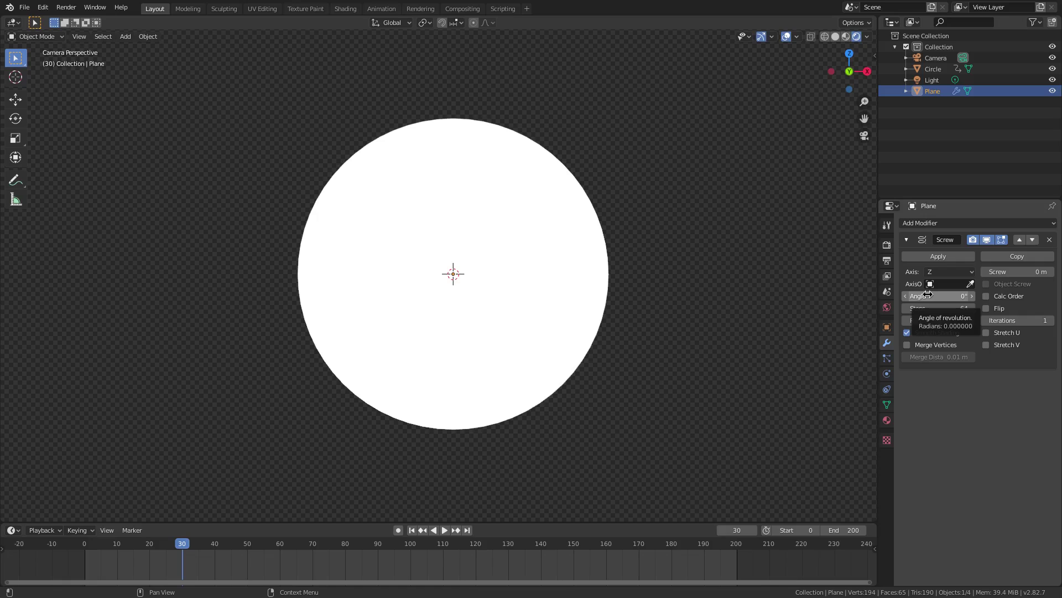
key(i)
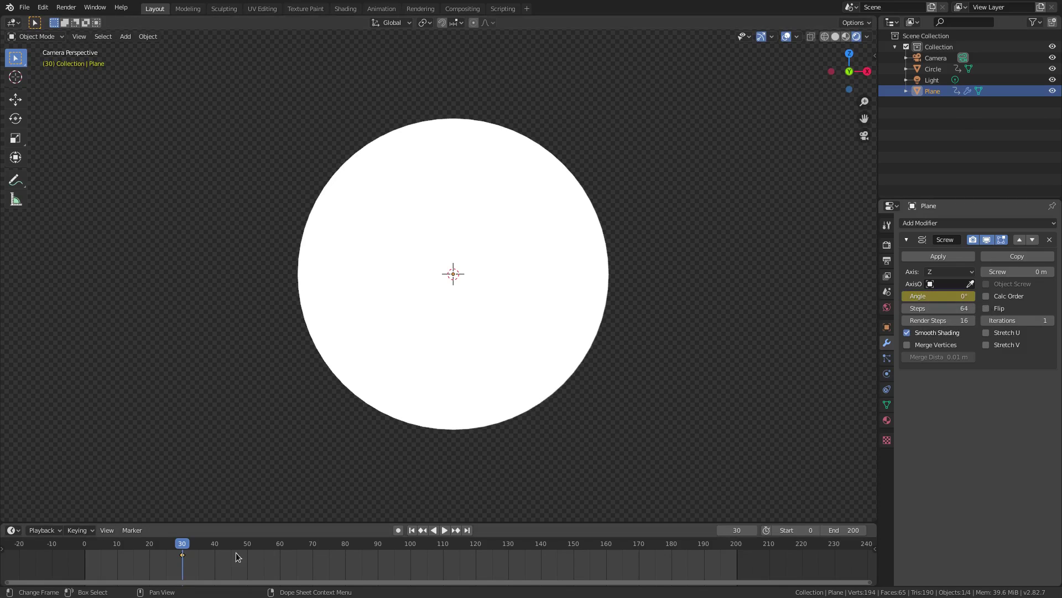
Set the Screw modifier's angle to 350° at frame 40 and insert a keyframe for it
key(space)
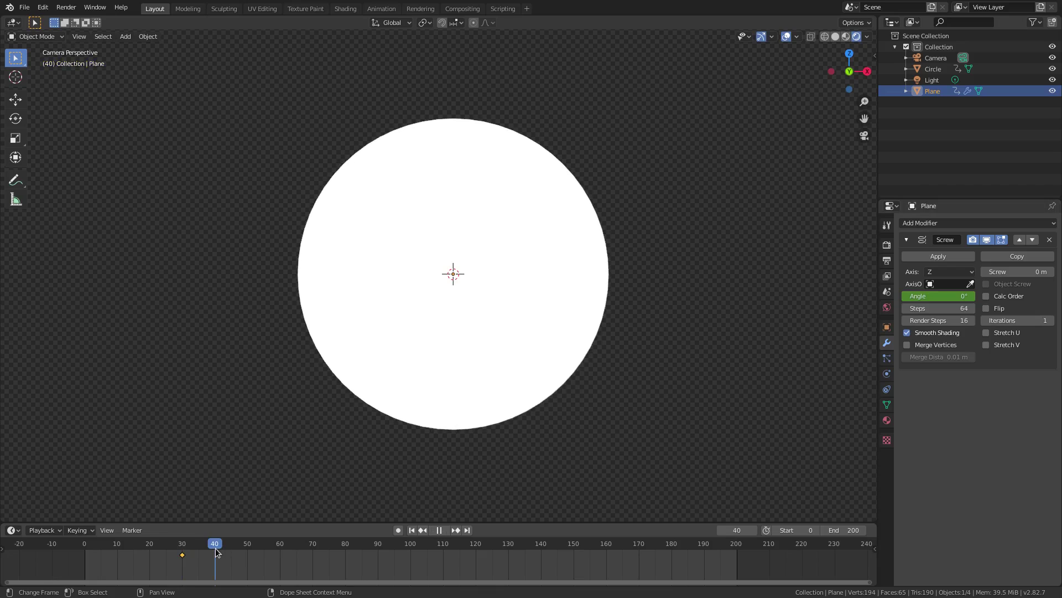
key(space)
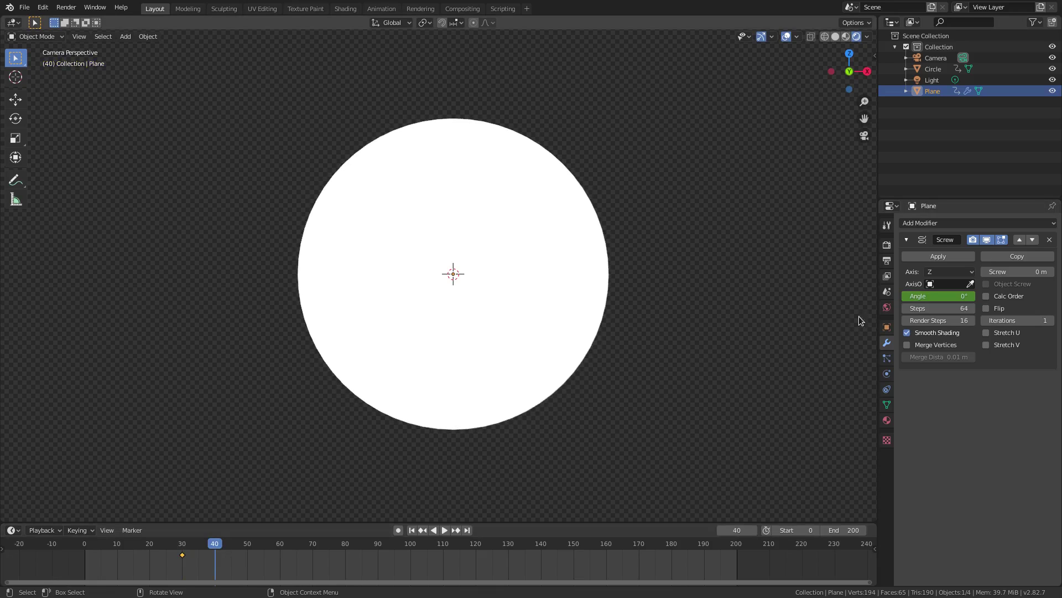
click(940, 299)
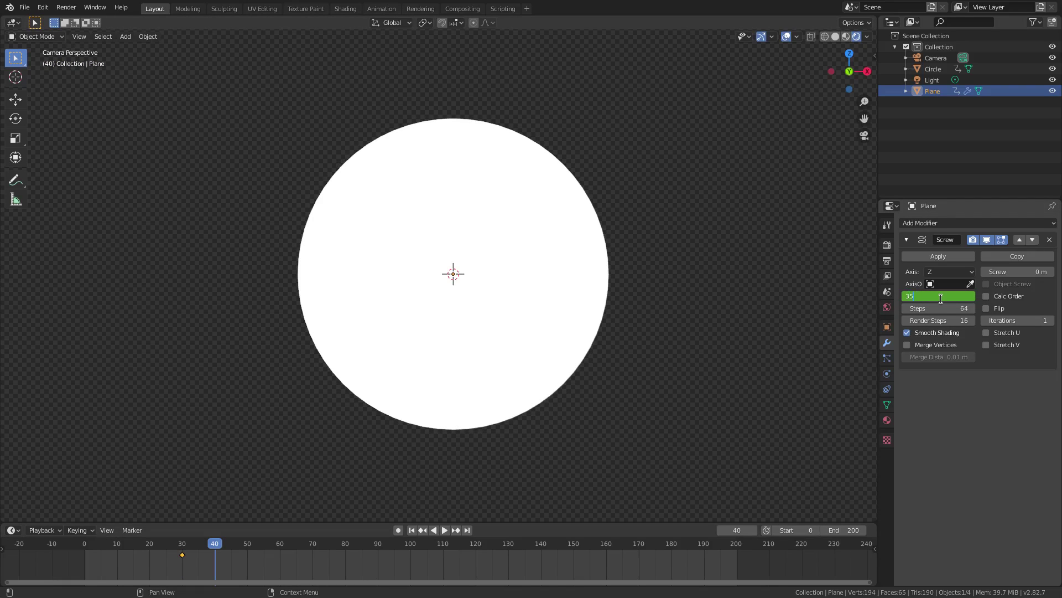
key(Return)
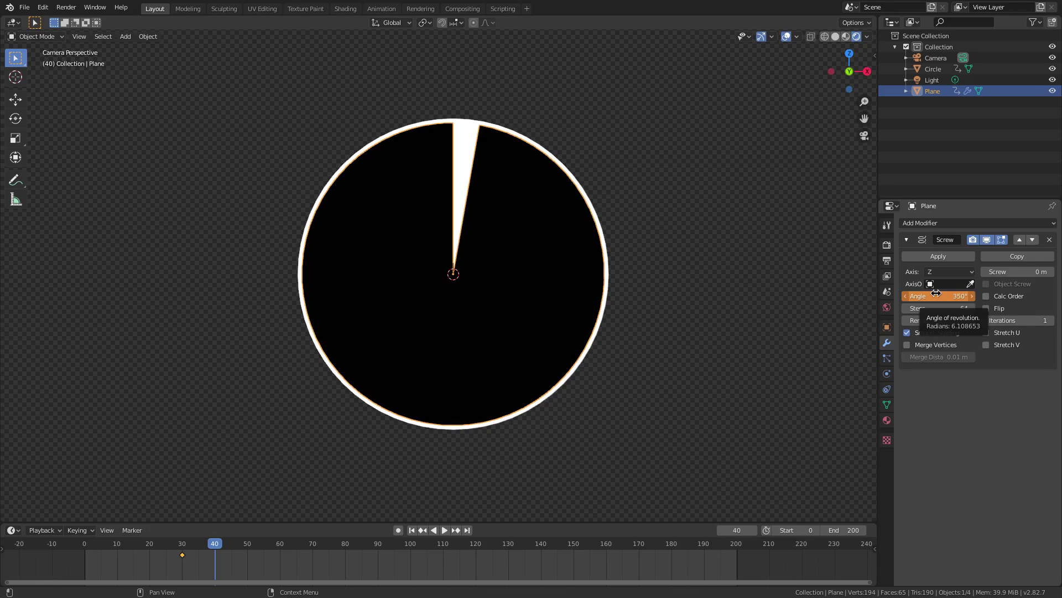
key(i)
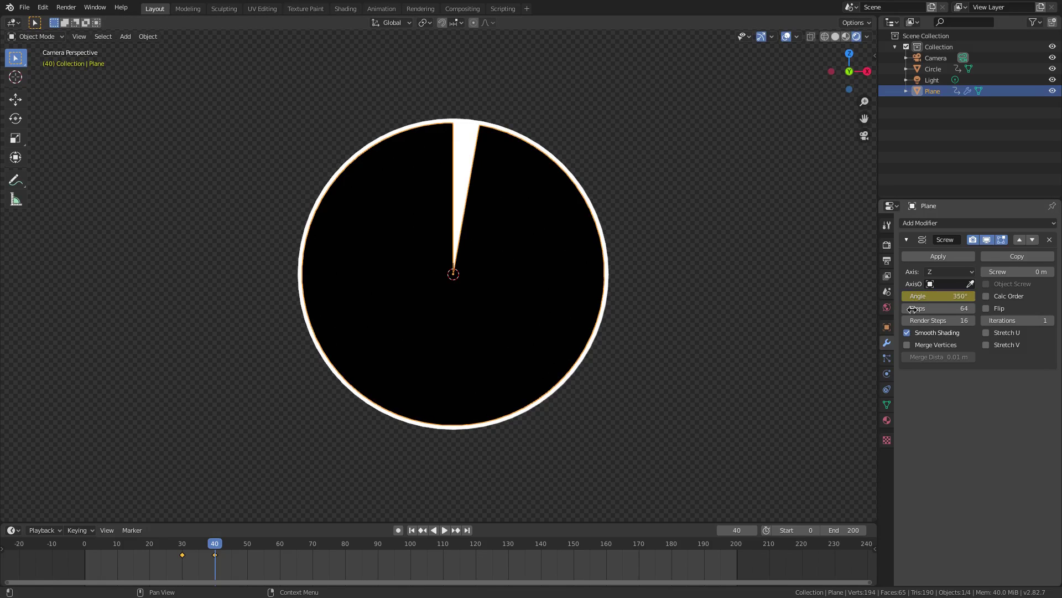
Set the Screw modifier's angle to 360° at frame 70 and insert a keyframe for it
click(311, 546)
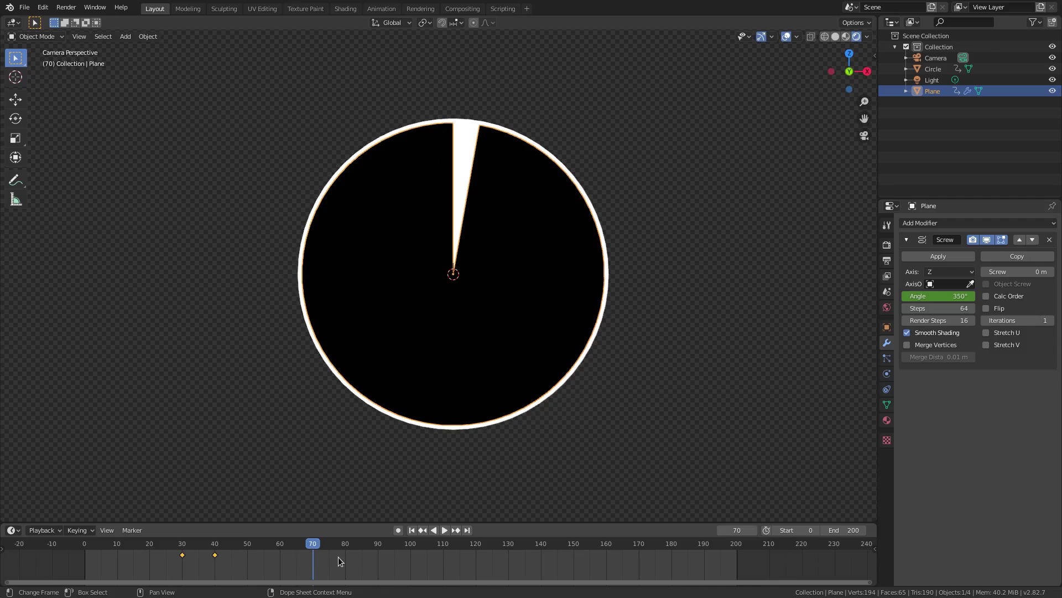
click(952, 299)
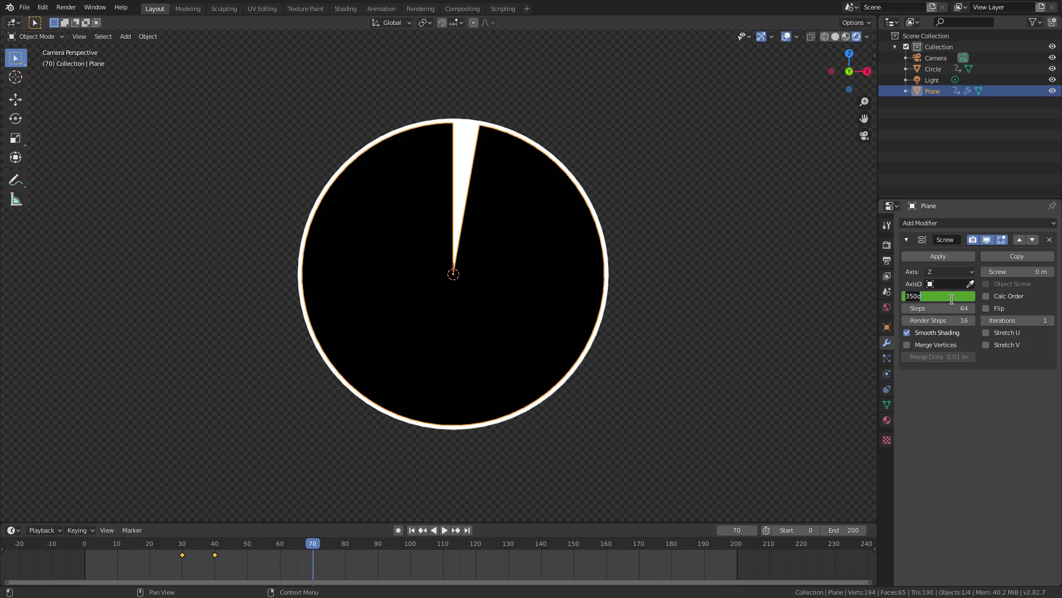
text(360)
key(Return)
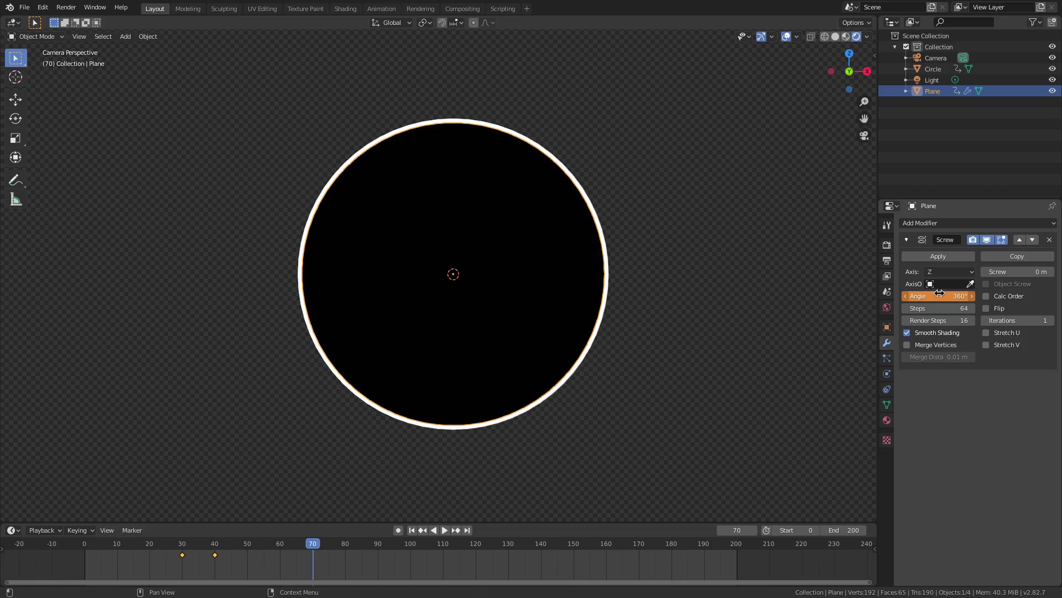
key(i)
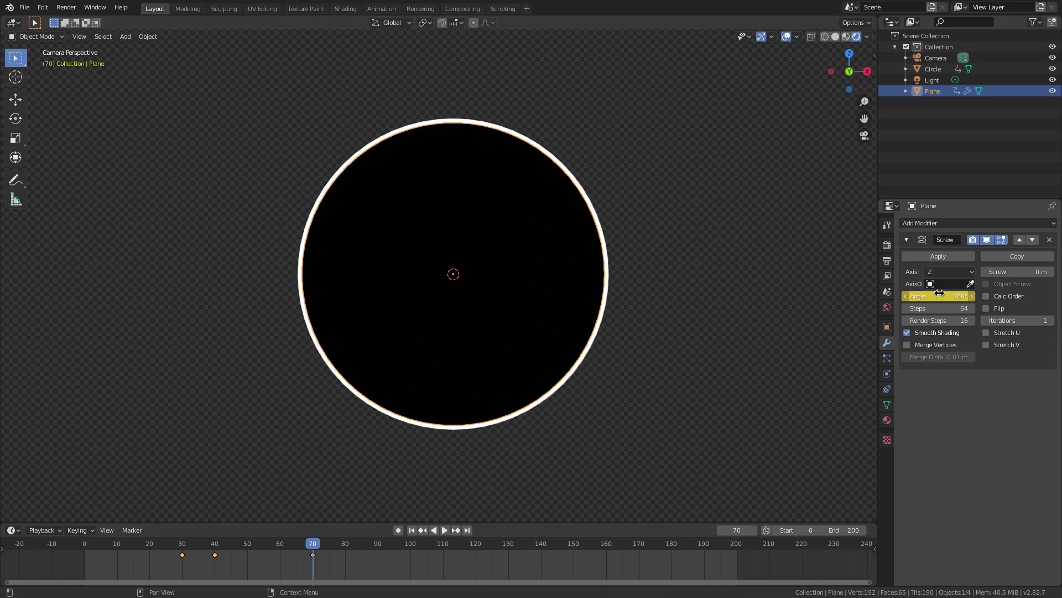
Play the animation from frame 0 to check the disc's wipe
click(413, 530)
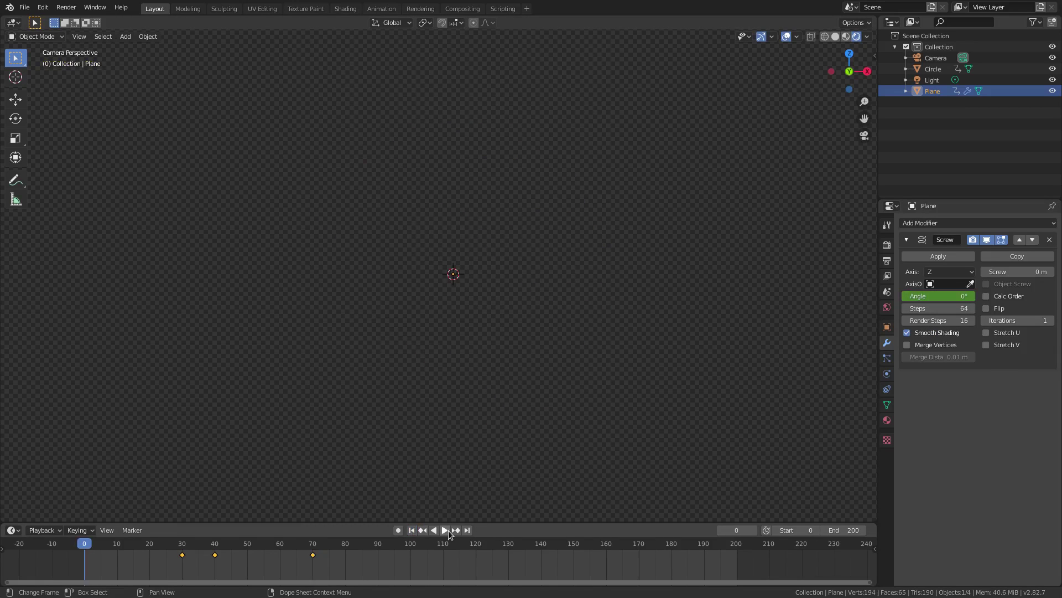
click(446, 531)
key(space)
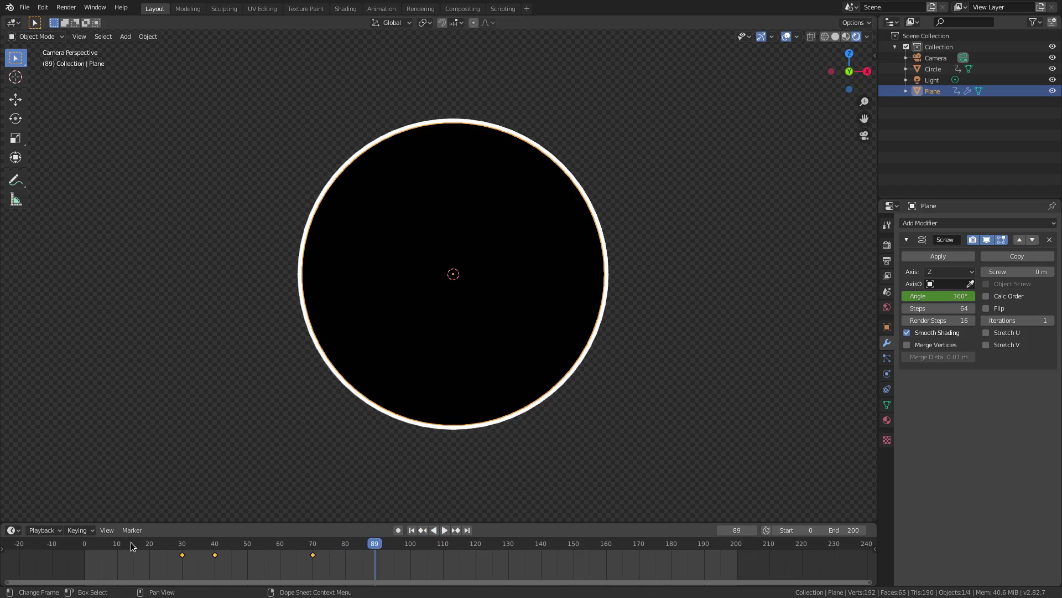
Retime the plane's angle keyframes, moving the 350° one to frame 60 and the 360° one to frame 100
click(130, 562)
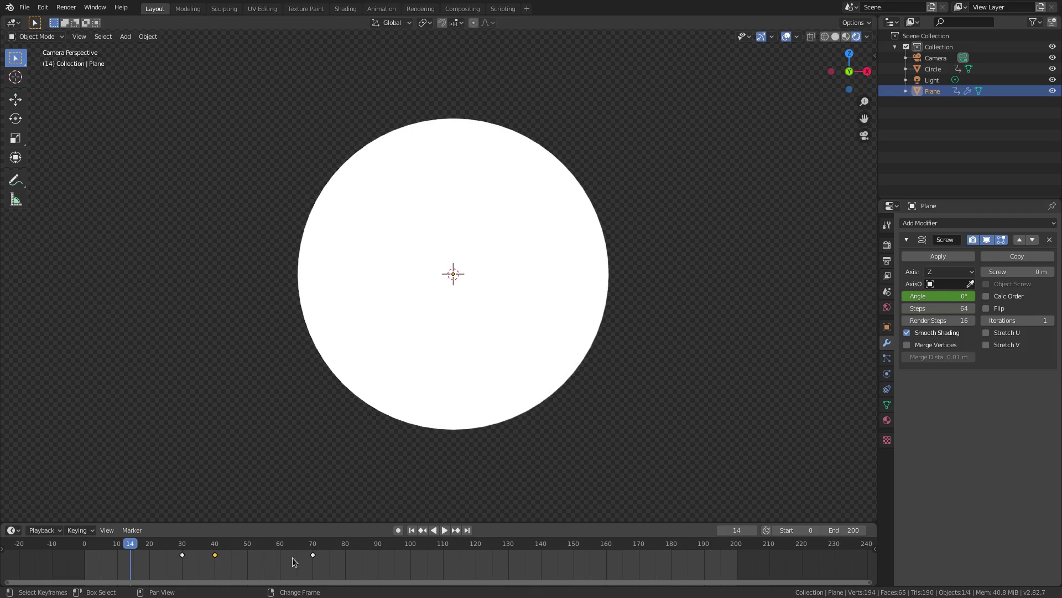
shift+click(313, 555)
key(g)
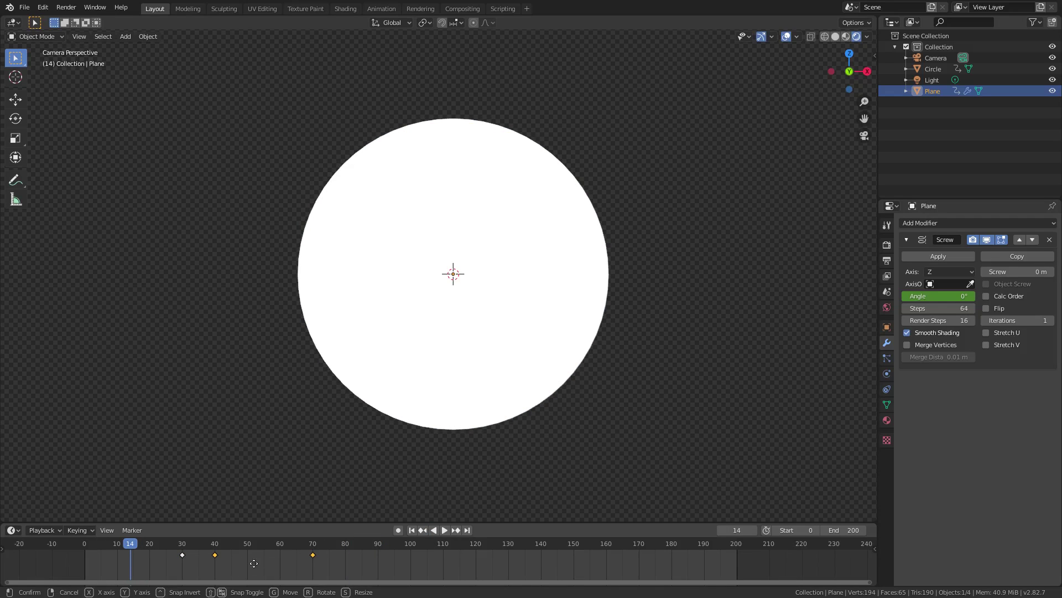
click(319, 563)
click(378, 555)
key(g)
click(410, 563)
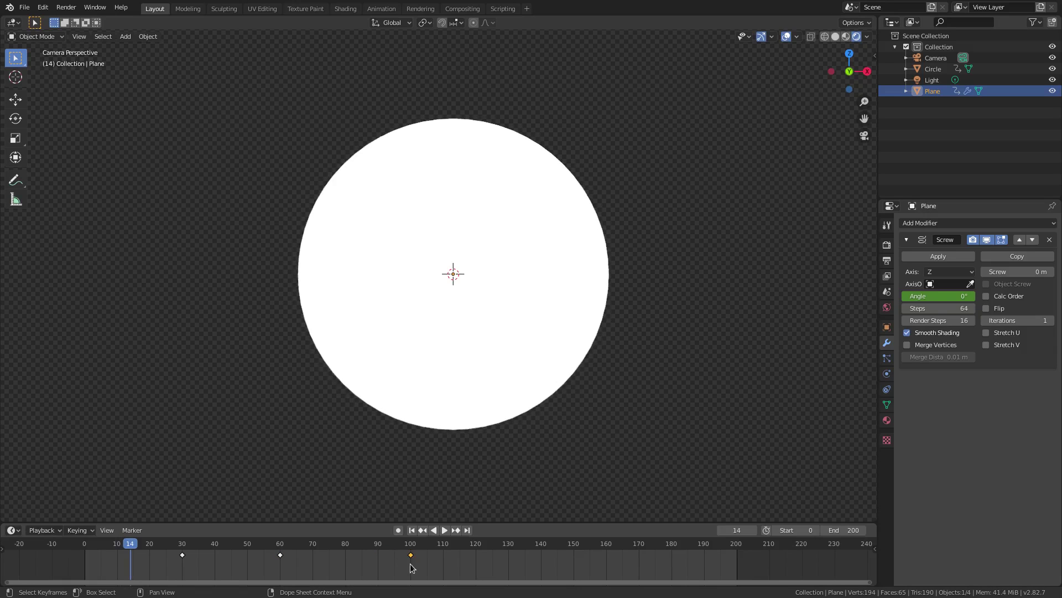
Preview the retimed wipe by playing the animation again from its first frame
click(441, 530)
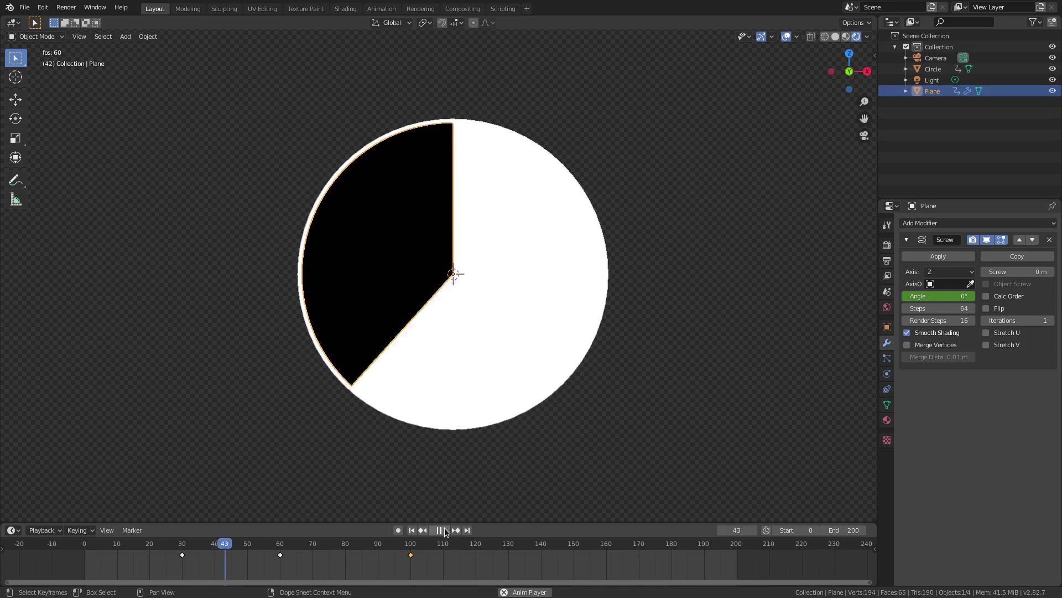
click(440, 530)
click(412, 530)
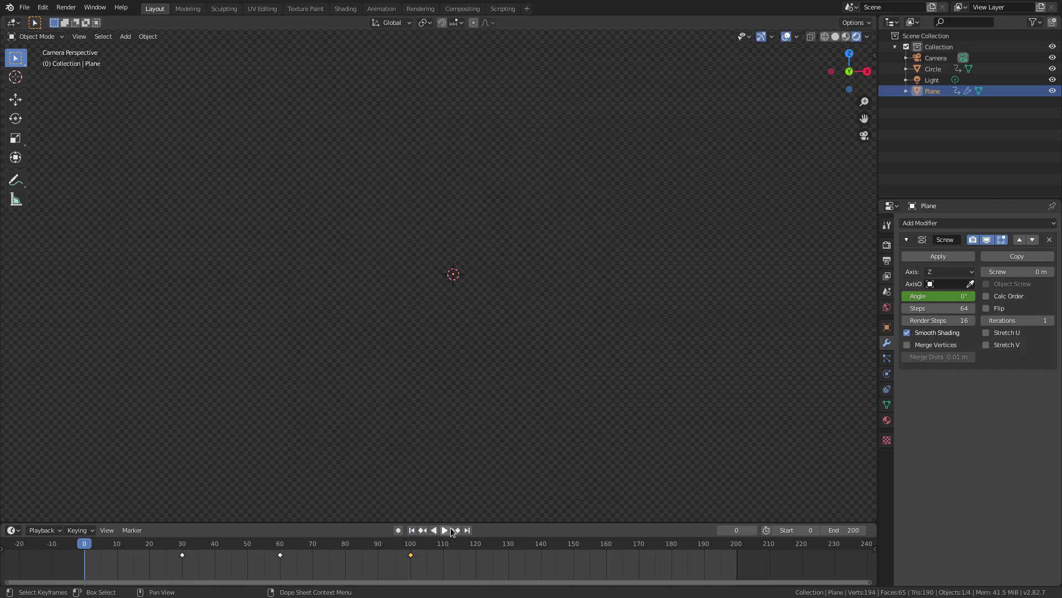
click(445, 530)
key(space)
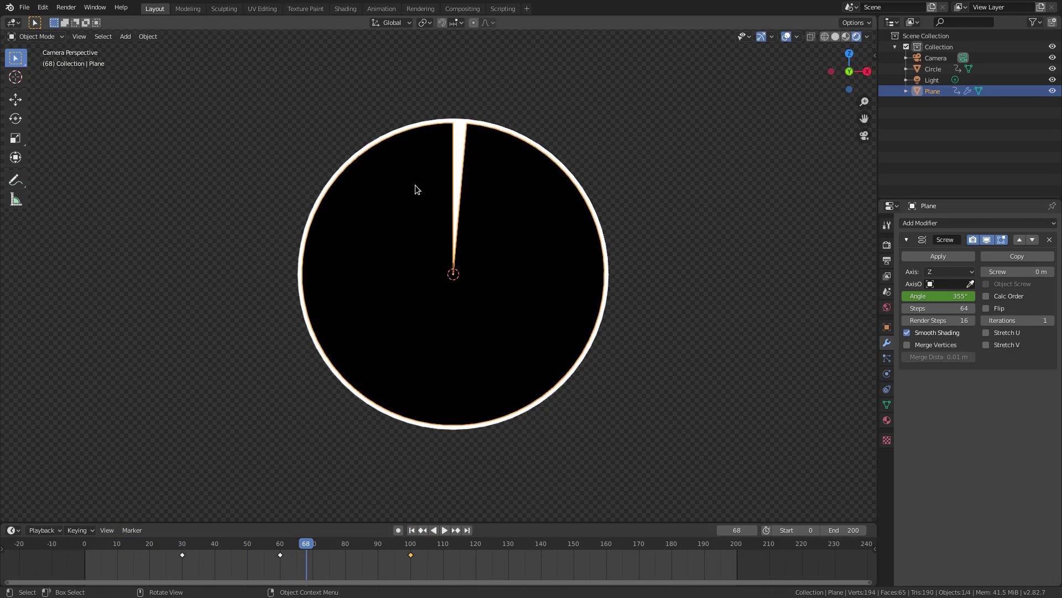
Select the white circle and move its keyframes at frames 10 and 190 to frames 20 and 180
click(461, 136)
click(117, 554)
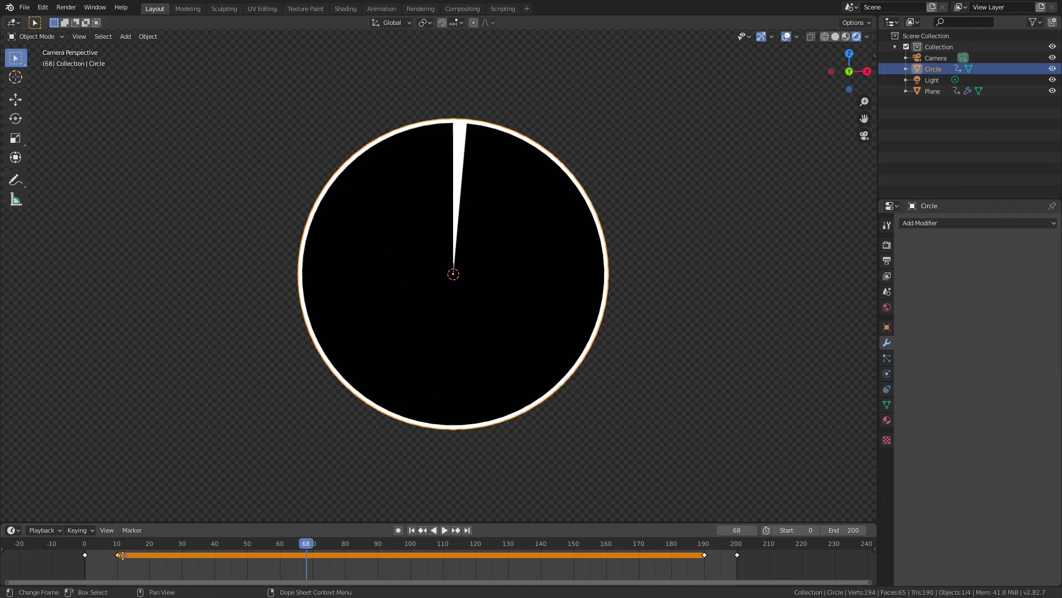
drag(122, 555, 151, 555)
drag(706, 555, 672, 555)
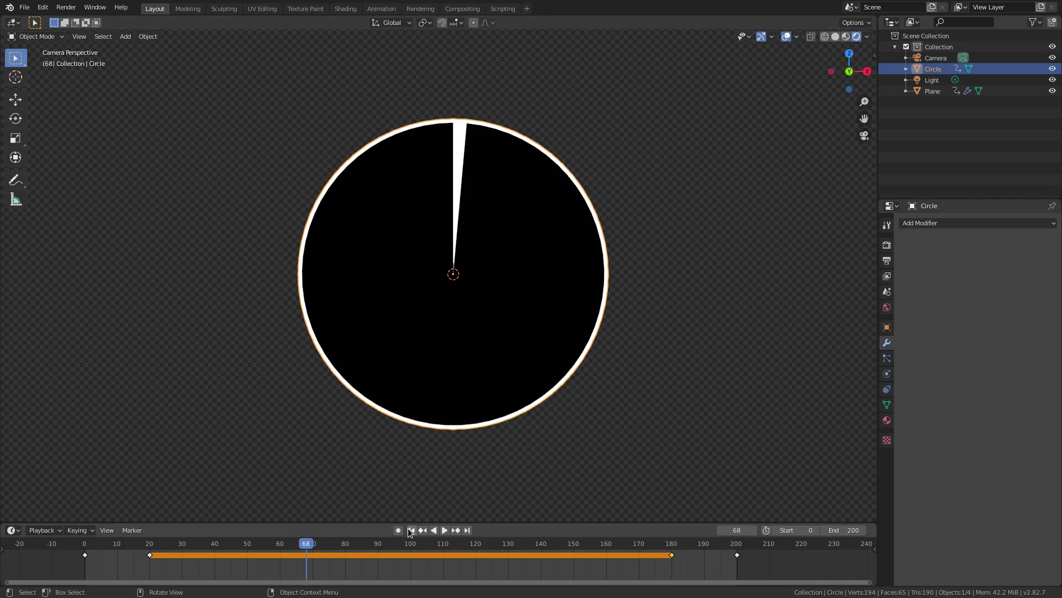
Play the full animation from the start to review the circle's new timing together with the wipe
click(411, 530)
click(445, 530)
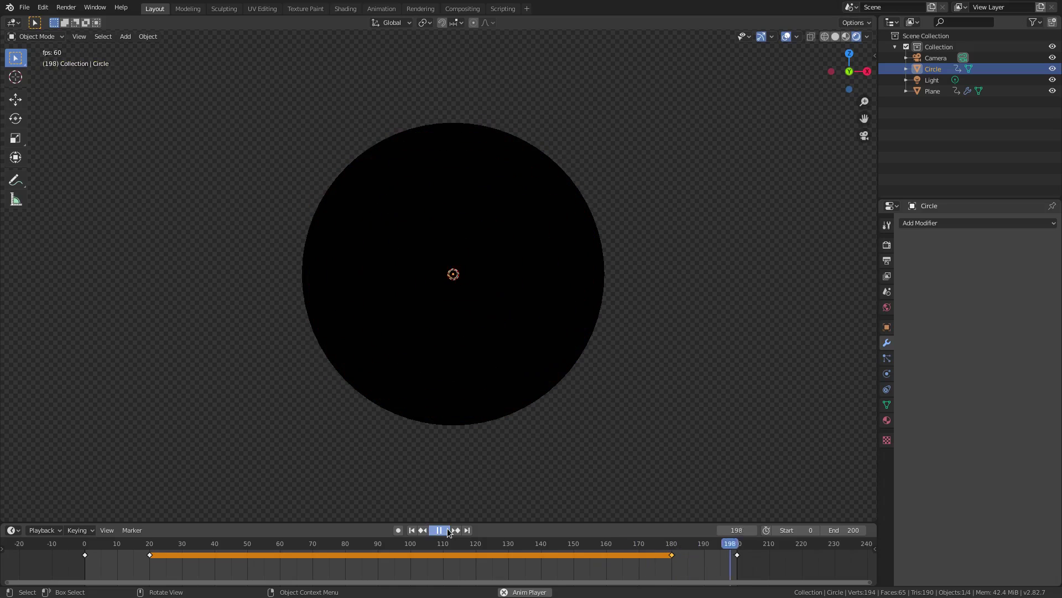
click(447, 531)
Select the black disc plane and go to its angle keyframe at frame 100
click(638, 545)
click(537, 397)
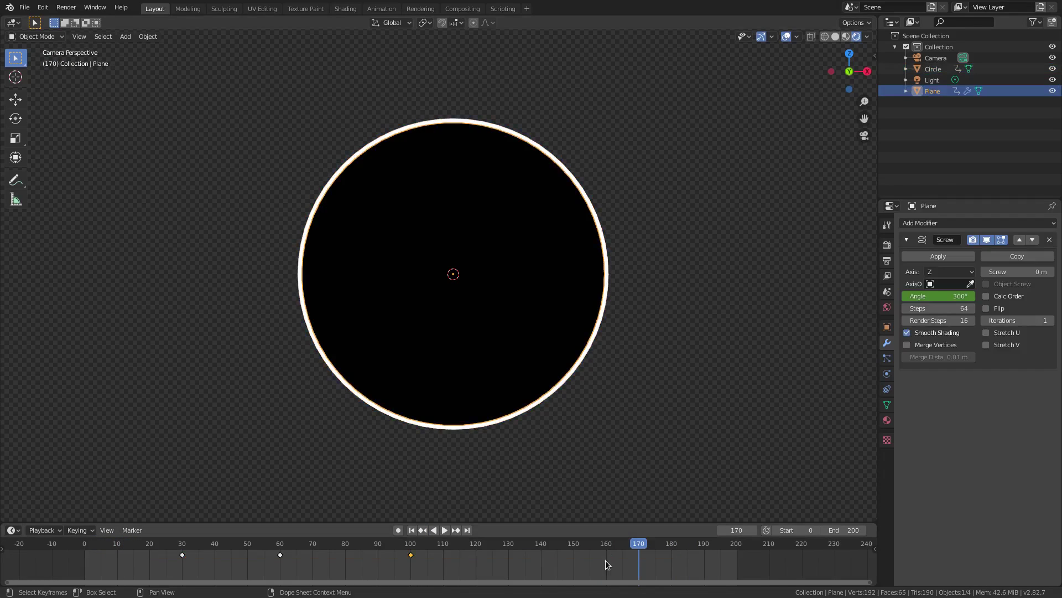
drag(598, 544, 411, 555)
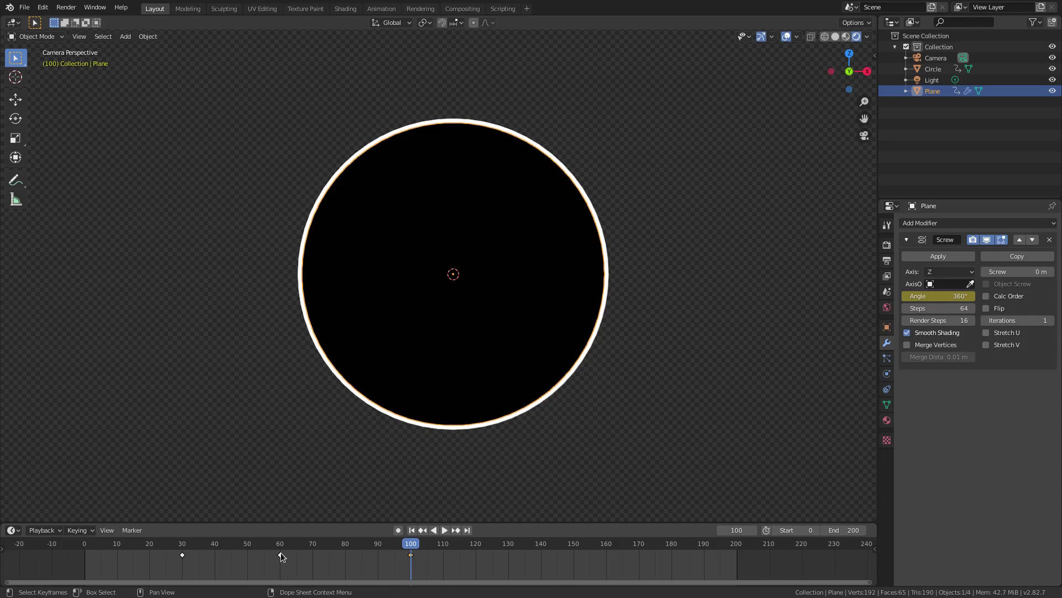
Try copying the angle keyframes of frames 60 and 30 to frames 140 and 170, and undo the copies
drag(280, 555, 542, 575)
key(shift+d)
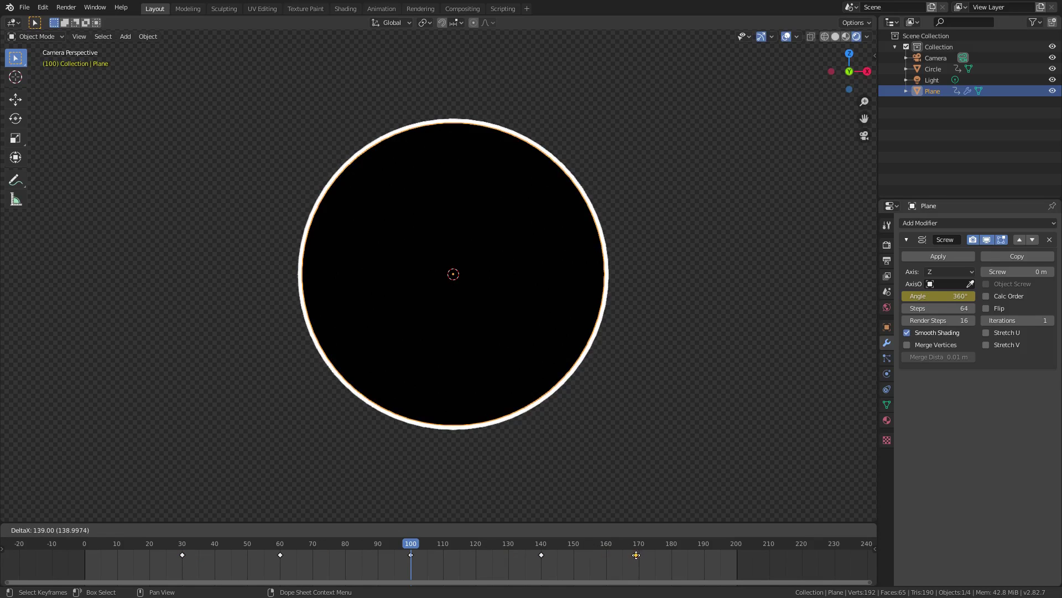
click(639, 555)
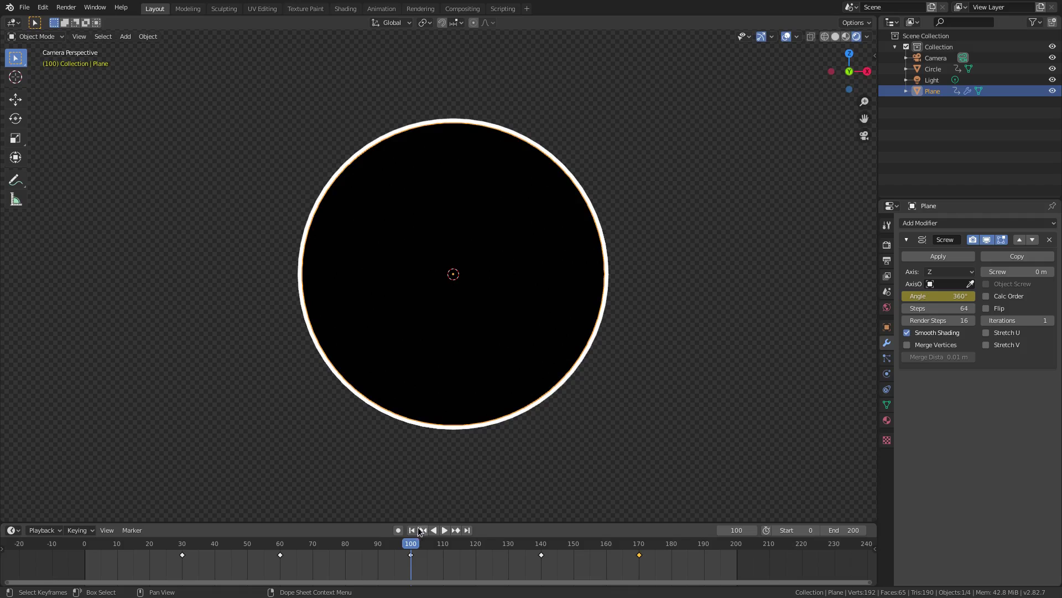
key(ctrl+z)
key(ctrl+z)
key(ctrl+z)
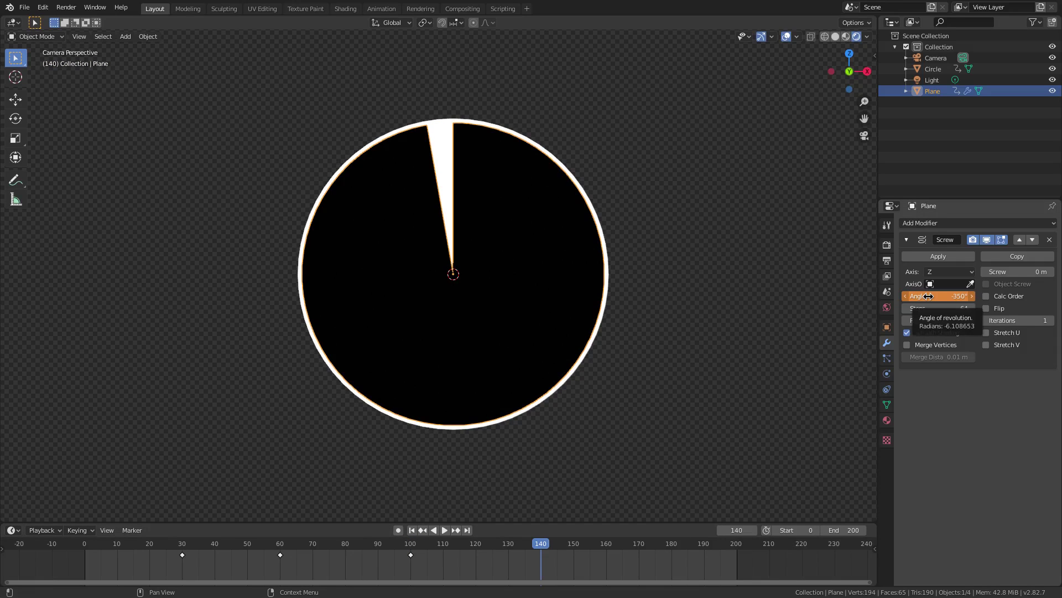
Keyframe the Screw modifier's angle at -350° on frame 140 and check the transition from frame 100
key(i)
mouse_move(411, 548)
mouse_down()
mouse_move(539, 548)
mouse_move(411, 529)
mouse_up()
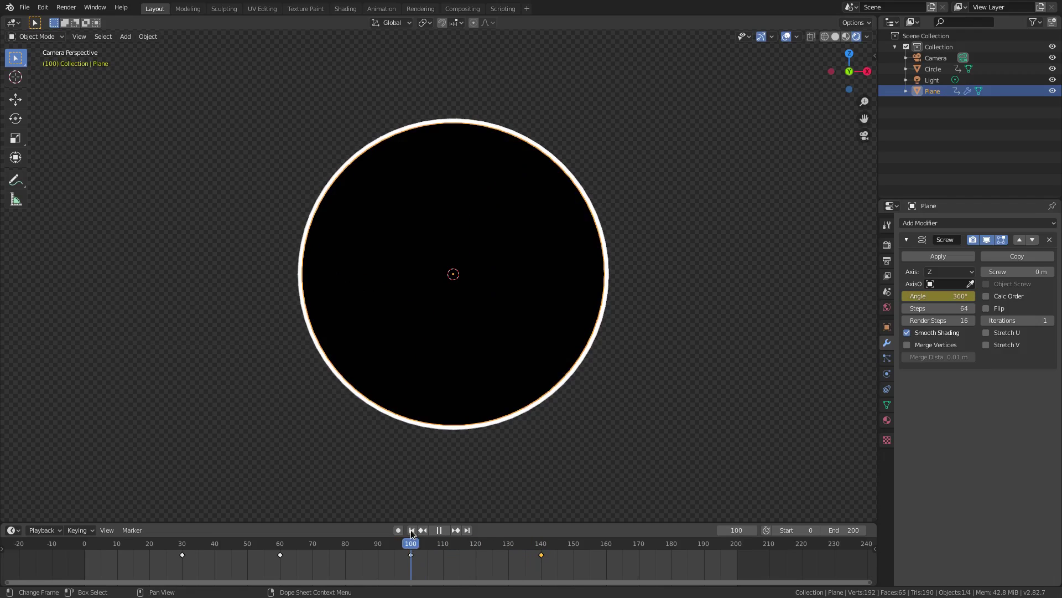
key(space)
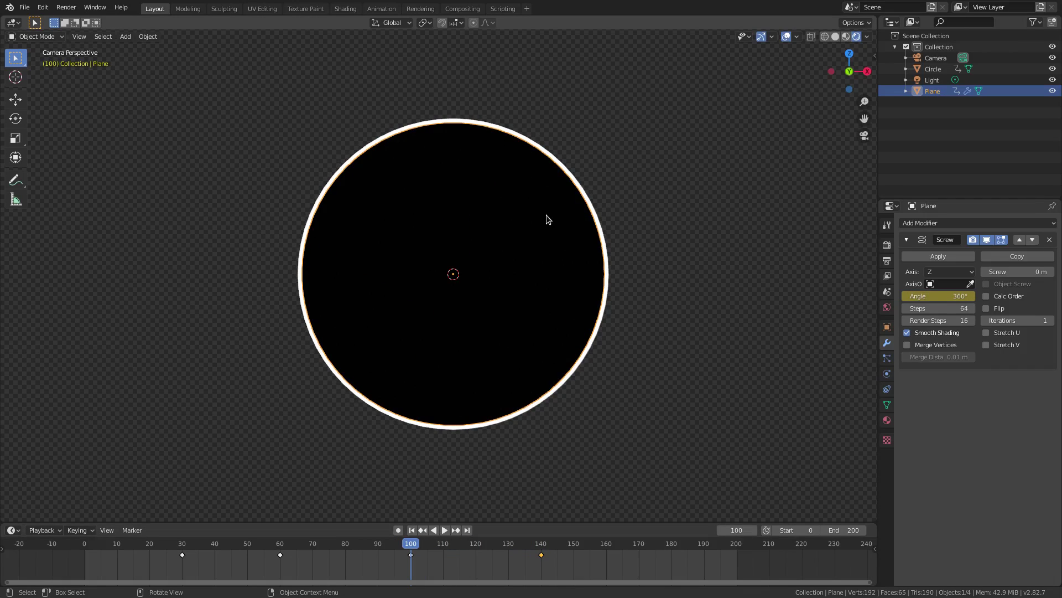
Set the Screw modifier's angle to 360° at frame 139 and insert a keyframe for it
click(541, 545)
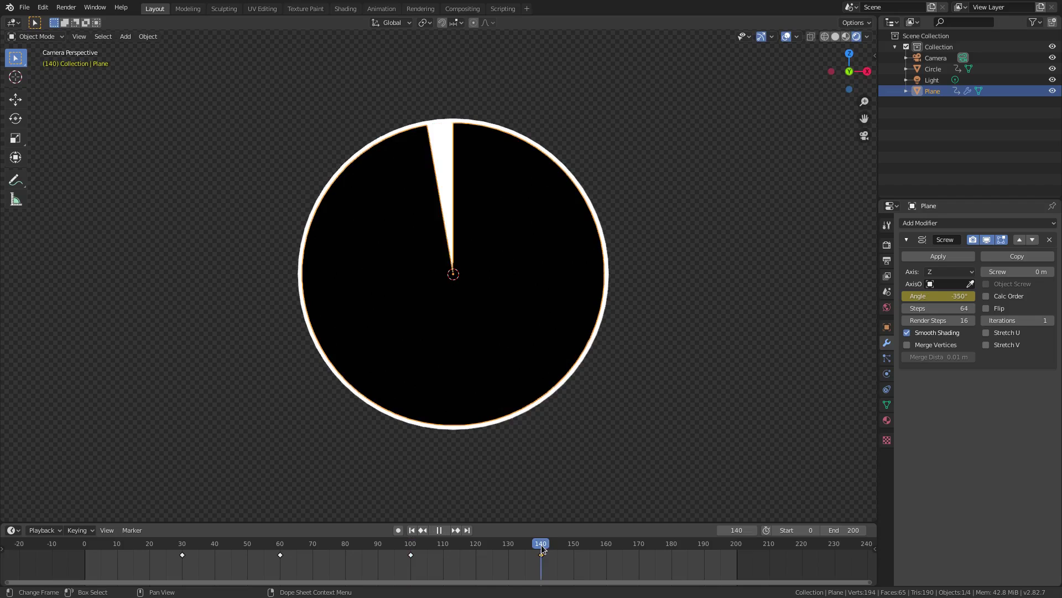
key(Left)
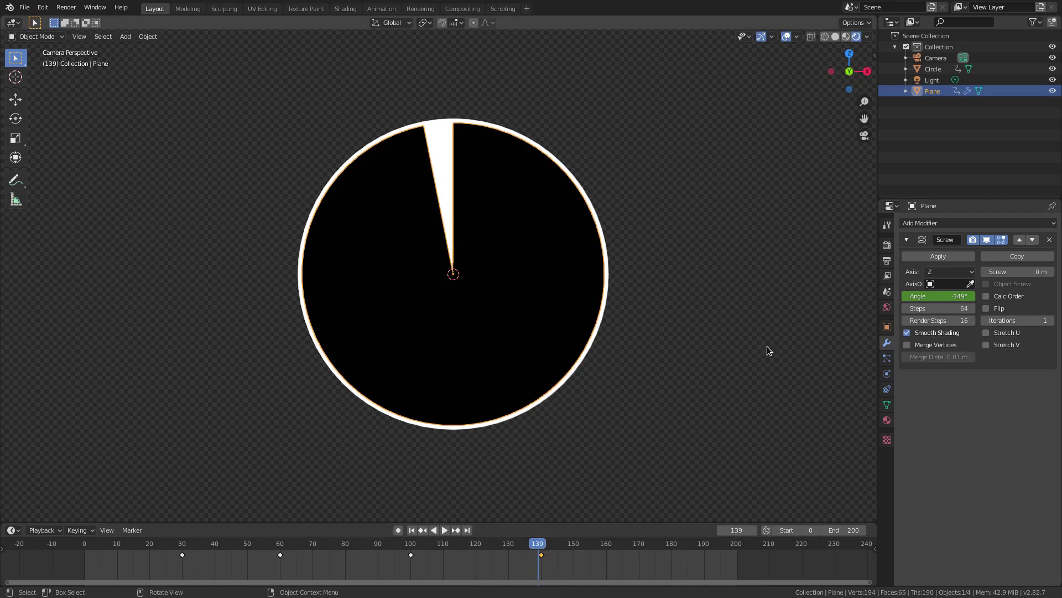
click(921, 297)
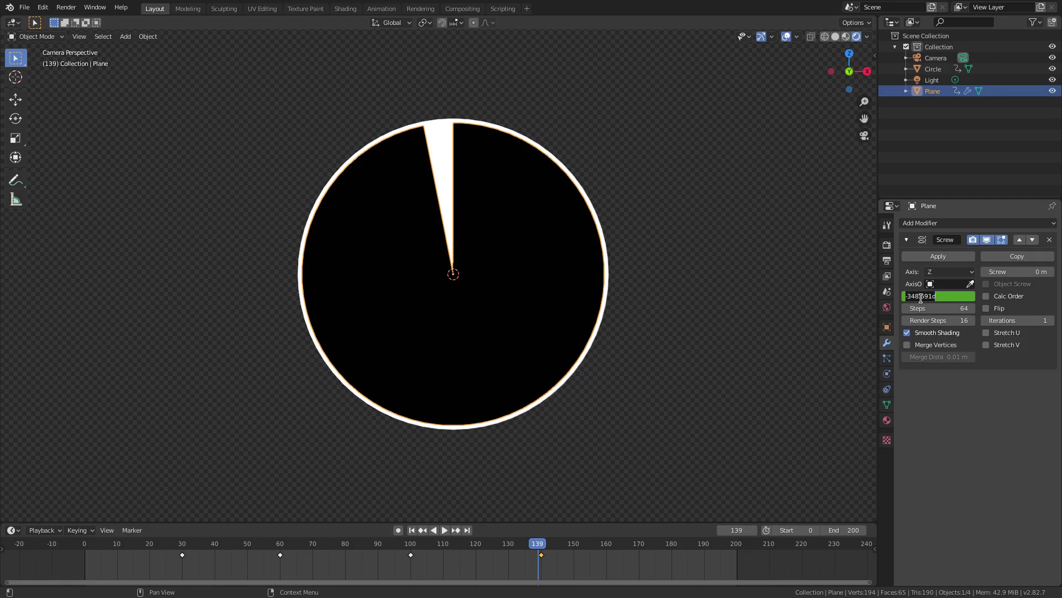
text(360)
key(Return)
key(i)
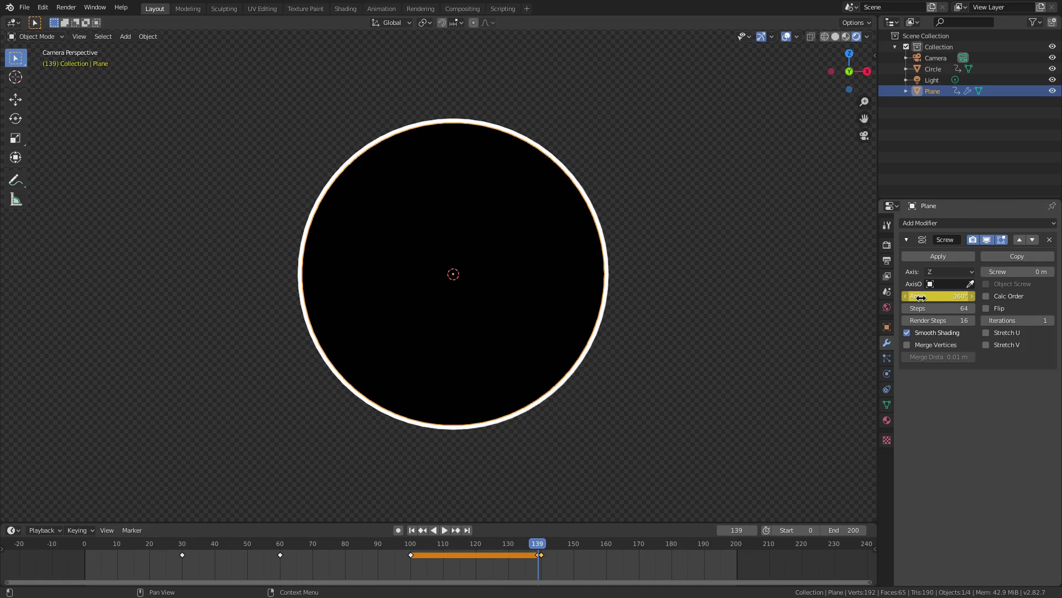
Check the change between frames 139 and 140, and move the 360° angle keyframe from frame 139 to frame 101
mouse_move(520, 549)
mouse_down()
mouse_move(403, 549)
mouse_move(540, 551)
mouse_up()
key(space)
key(space)
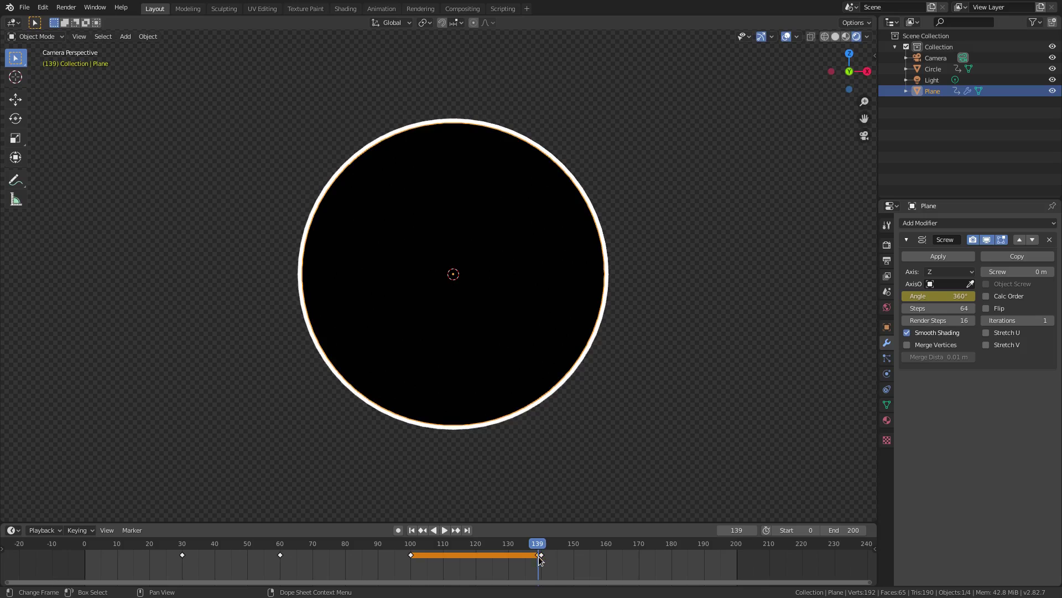
drag(539, 557, 414, 548)
click(410, 548)
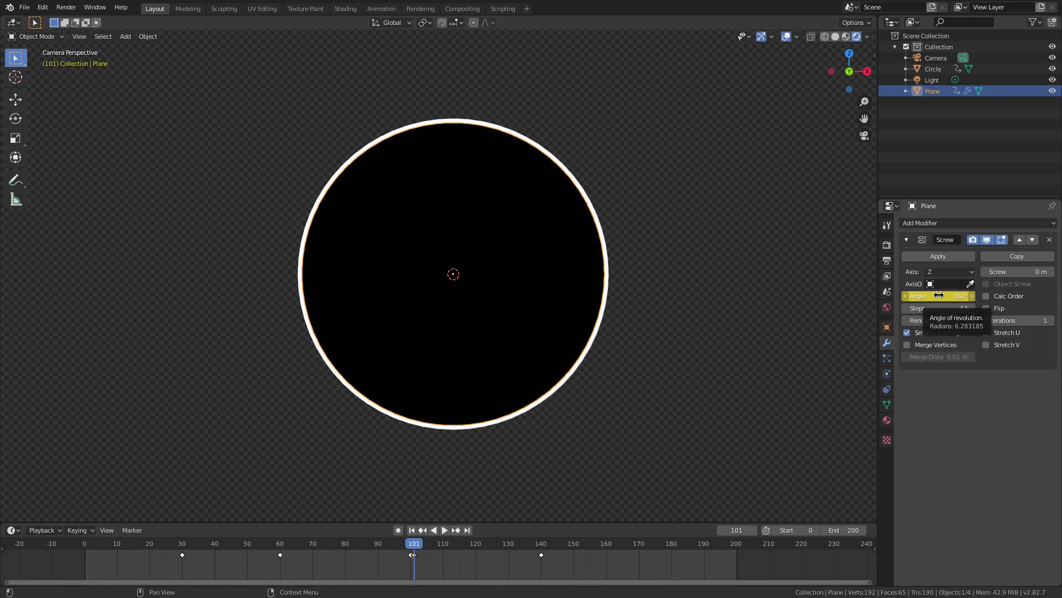
Set the Screw modifier's angle to -360° at frame 101 and insert a keyframe for it
click(541, 548)
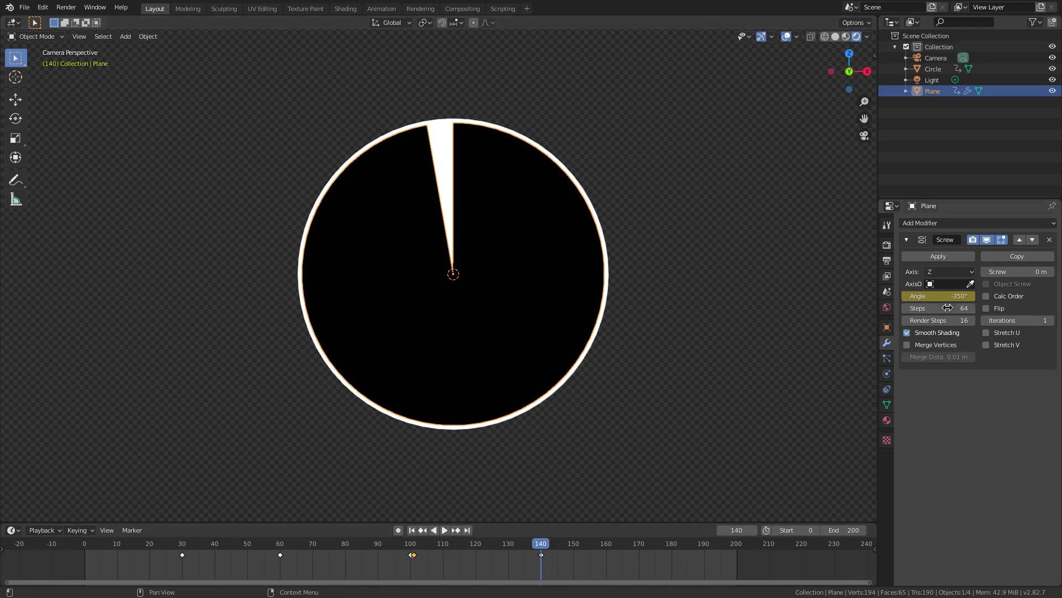
drag(410, 549, 416, 553)
click(917, 289)
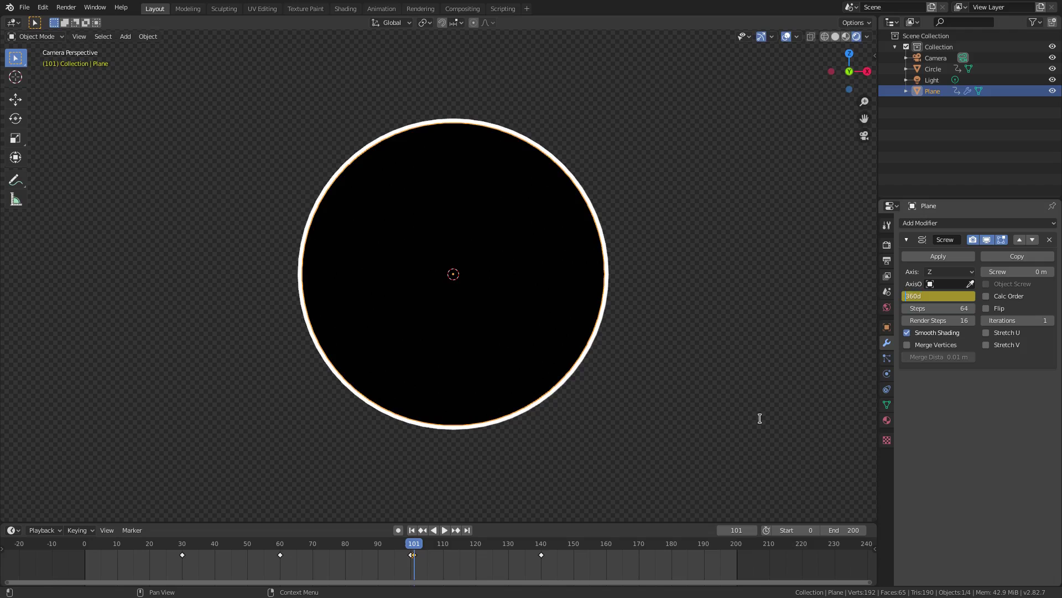
text(-)
key(Return)
key(i)
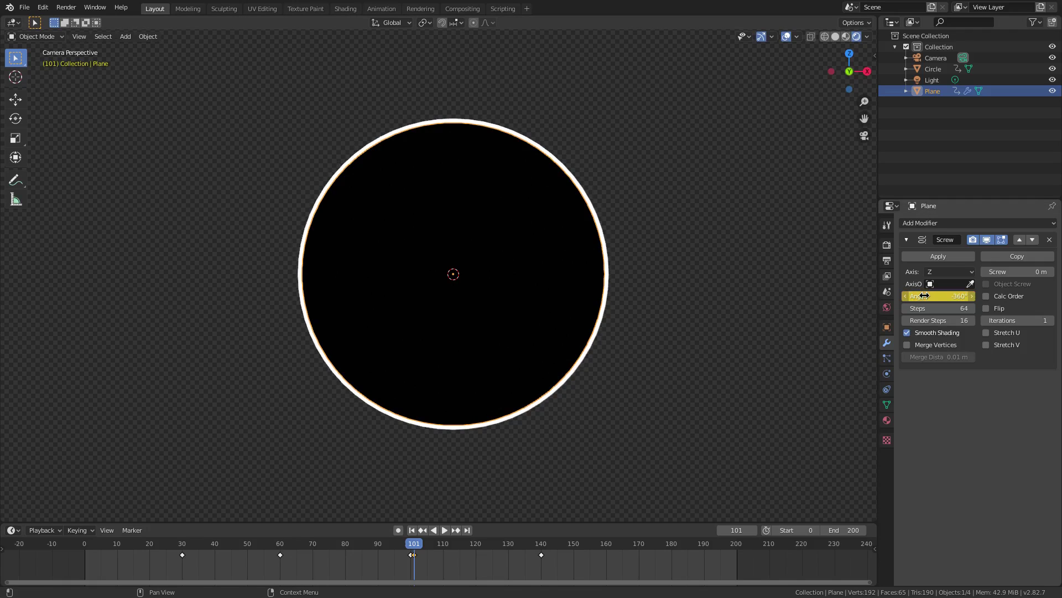
Step between frames 100 and 101 and play the animation from about frame 86 to check the angle's sign switch
key(Left)
key(Right)
key(Right)
key(Right)
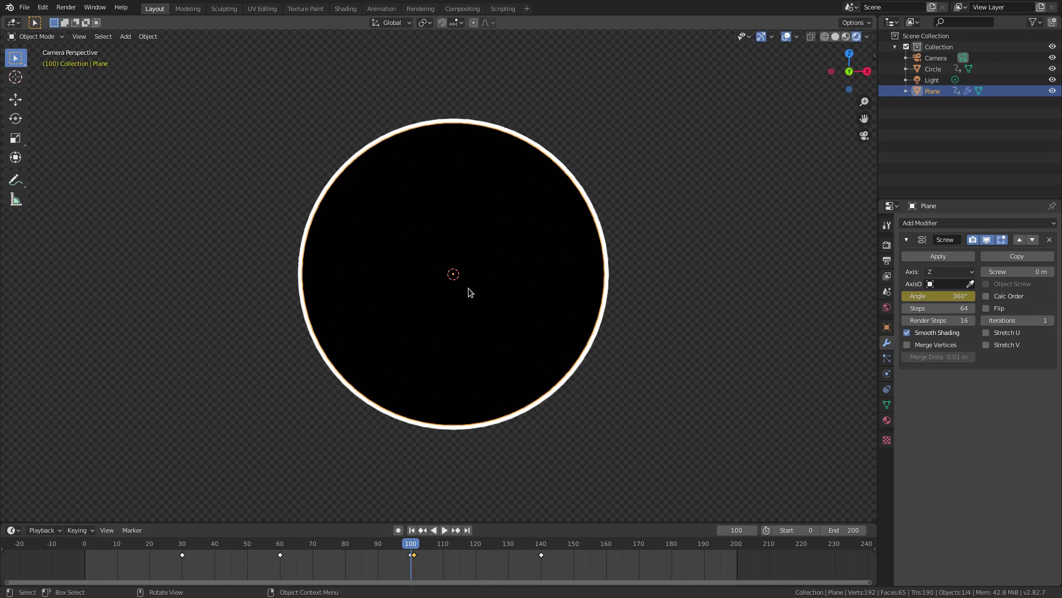
click(411, 543)
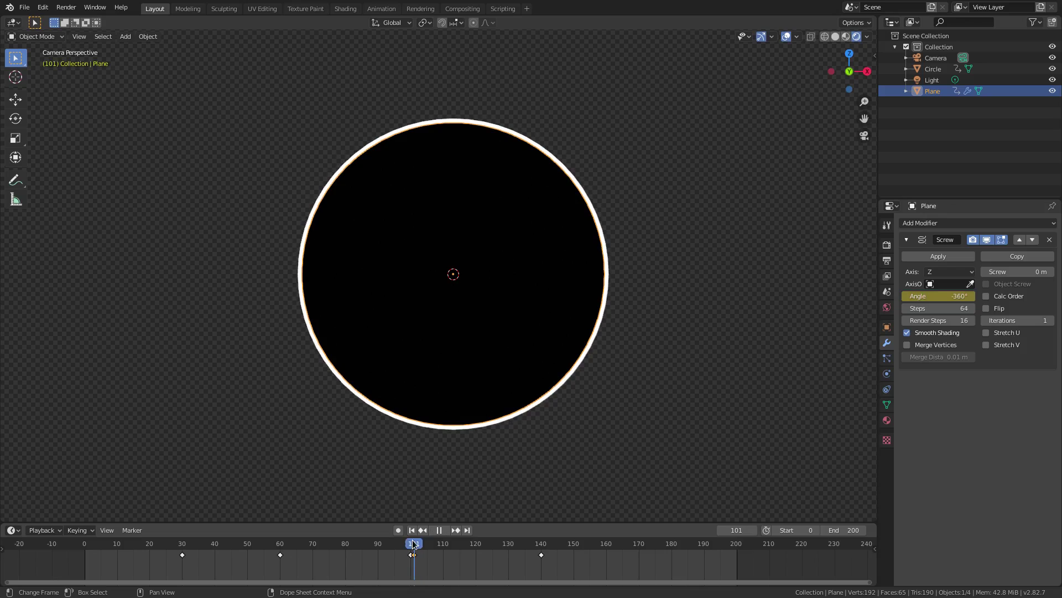
key(space)
scroll(412, 554, up, 4)
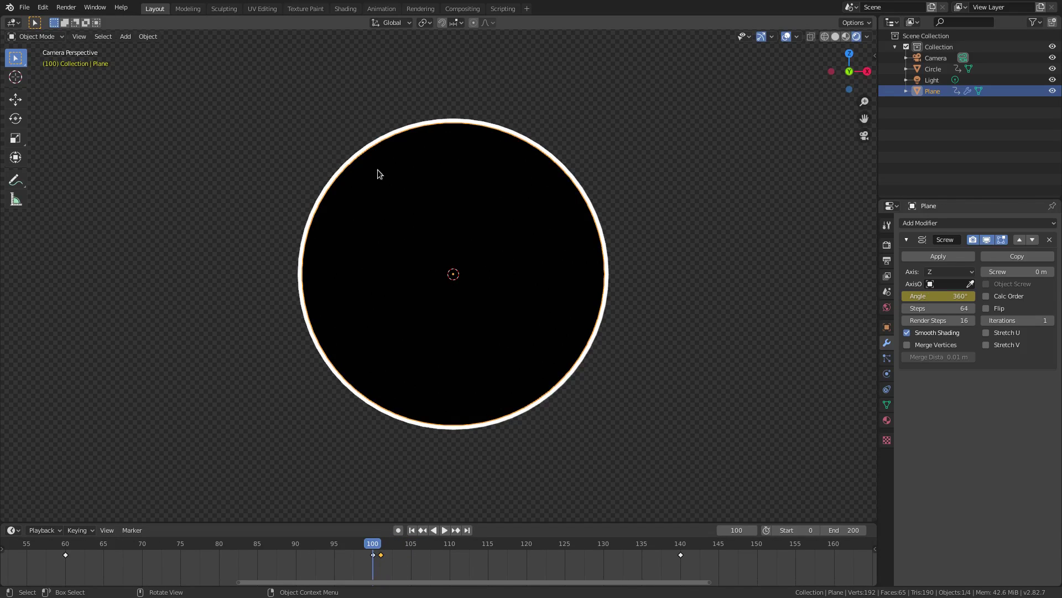
drag(377, 545, 256, 544)
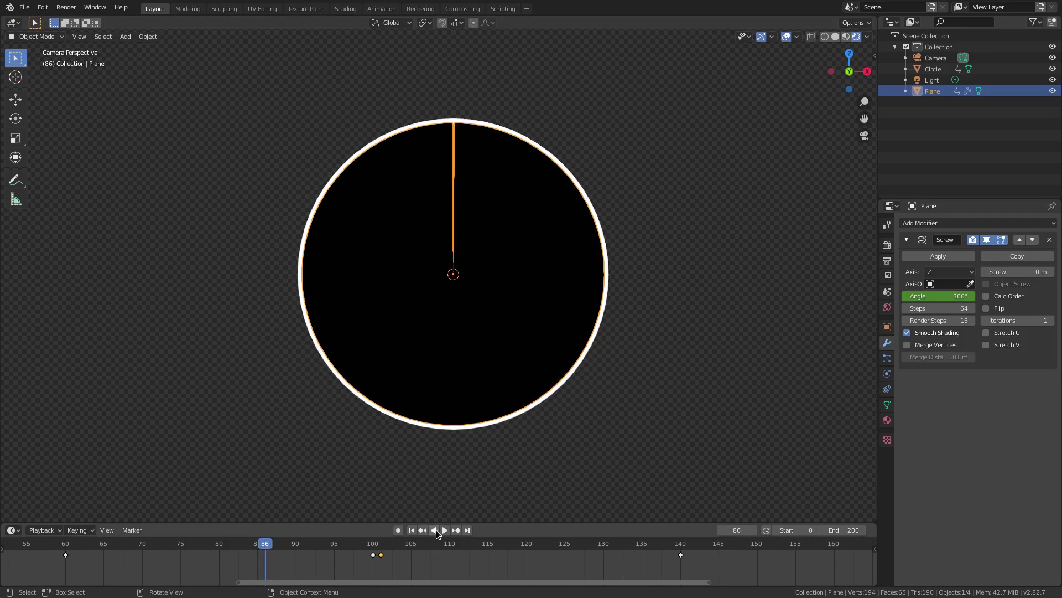
click(439, 529)
click(446, 529)
Set the Screw modifier's angle to 0° at frame 170 and insert a keyframe for it
scroll(666, 562, down, 5)
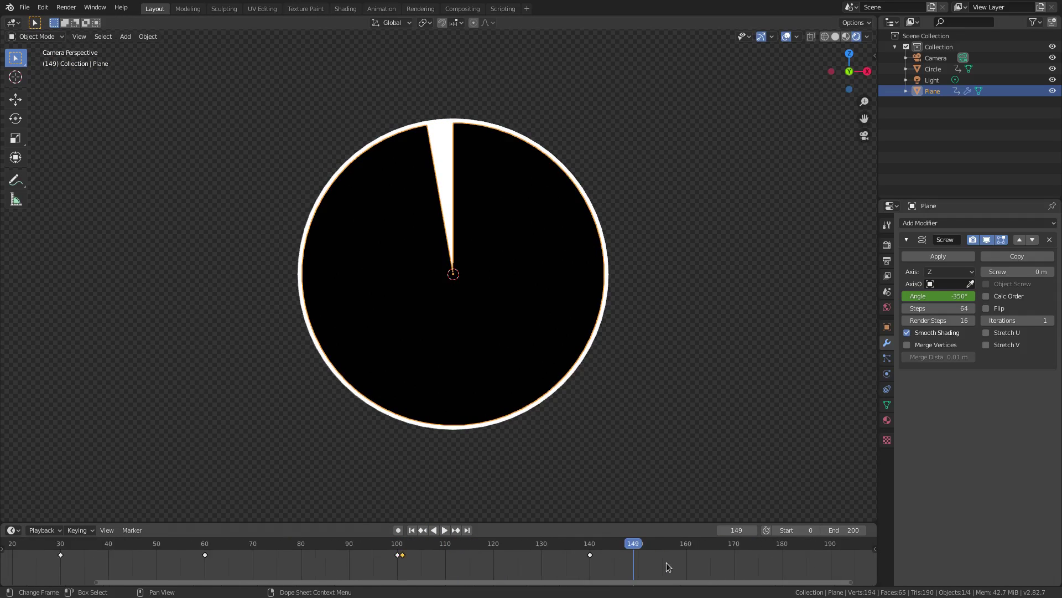
click(560, 560)
drag(588, 544, 624, 542)
click(934, 293)
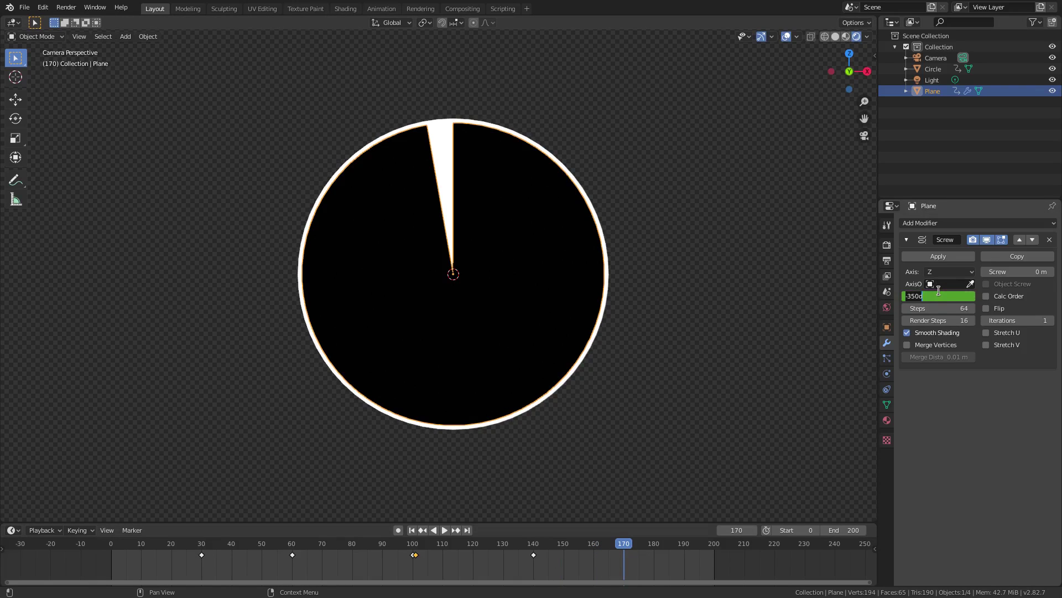
text(0)
key(Return)
key(i)
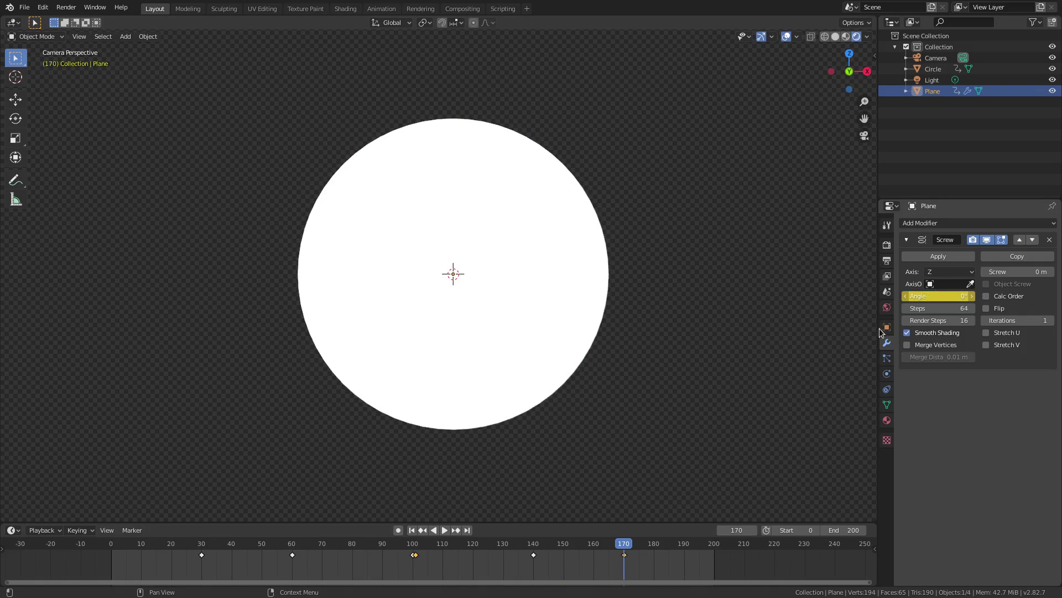
Play and scrub through the animation to check the disc's wipe over the white circle
drag(531, 545, 400, 533)
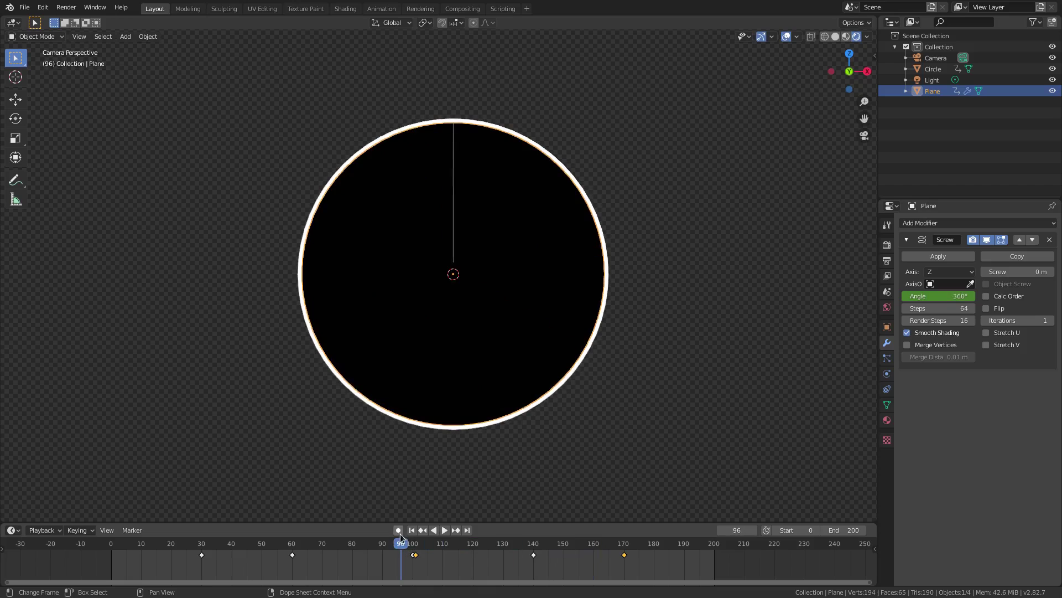
key(shift+Left)
key(space)
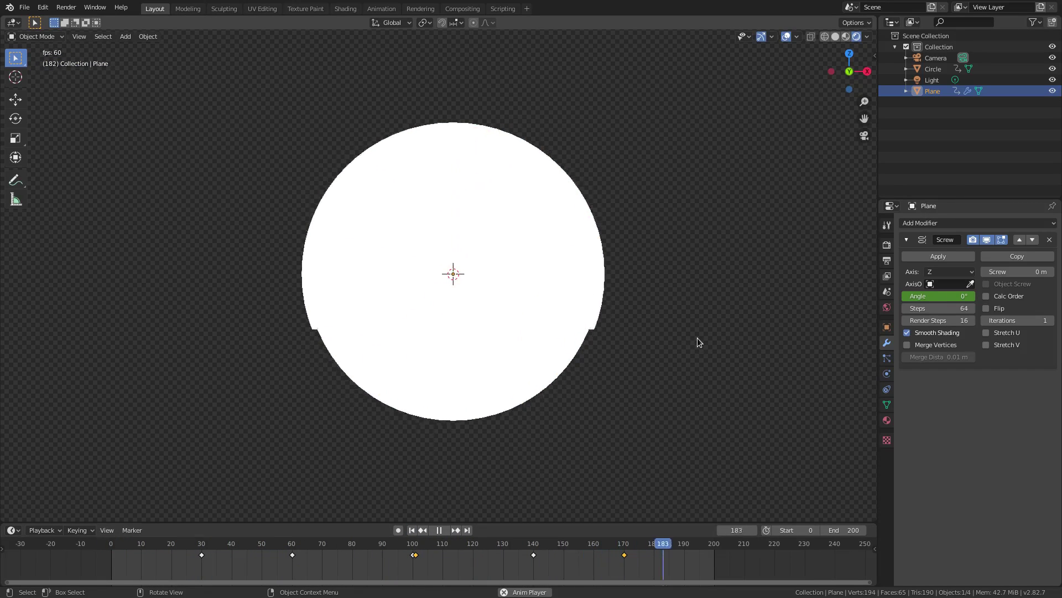
click(440, 530)
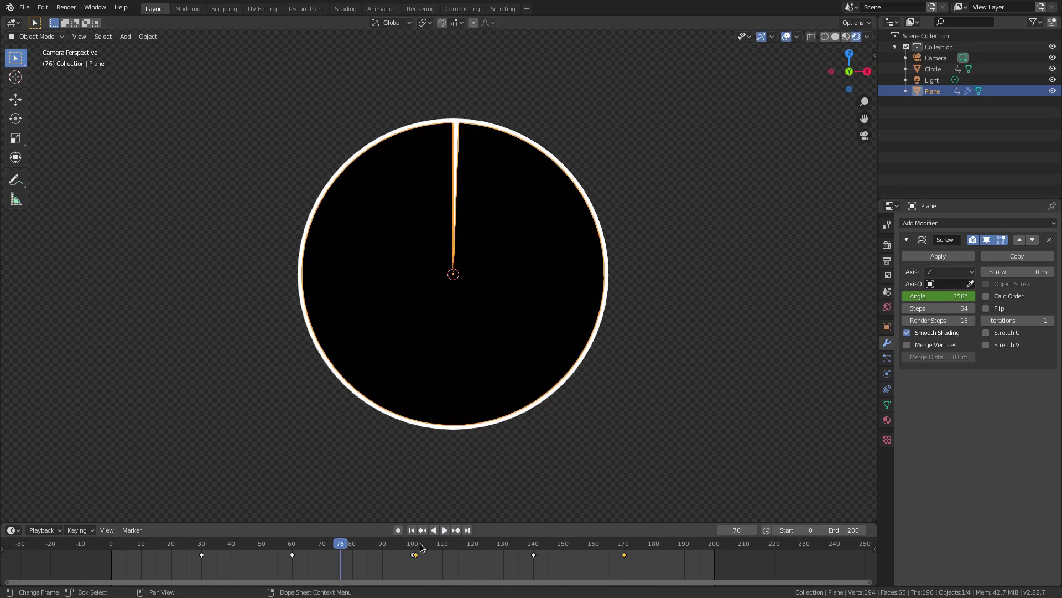
key(space)
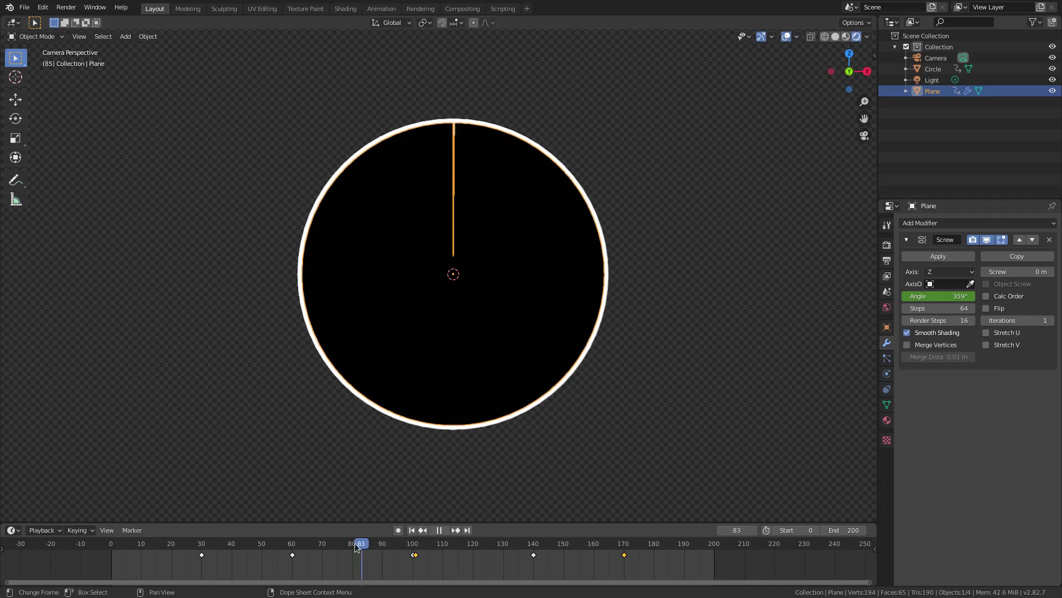
drag(354, 543, 277, 542)
key(space)
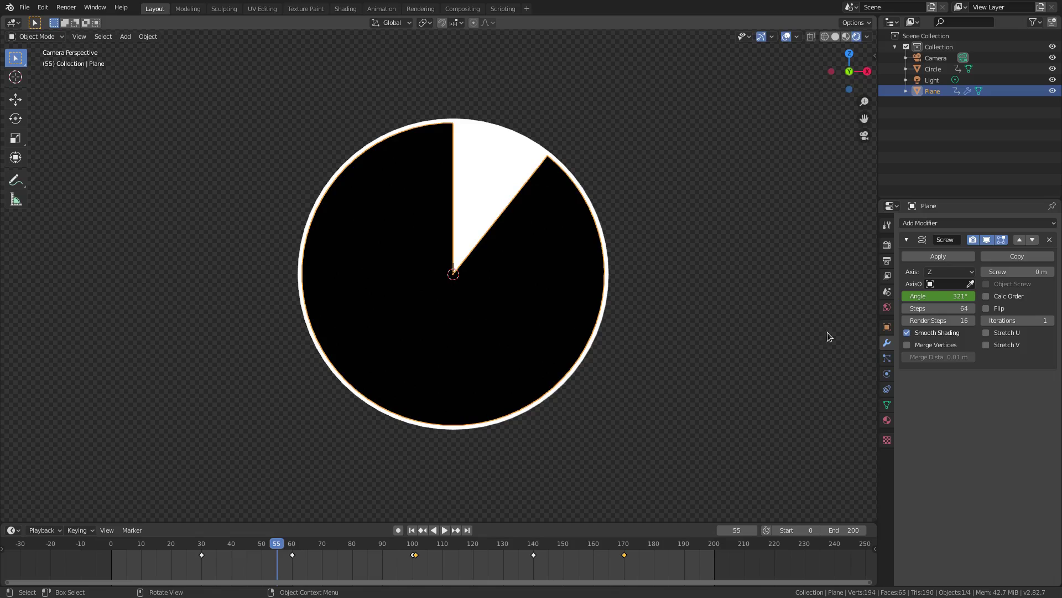
Create a new material for the disc and set its surface shader to Holdout
click(887, 420)
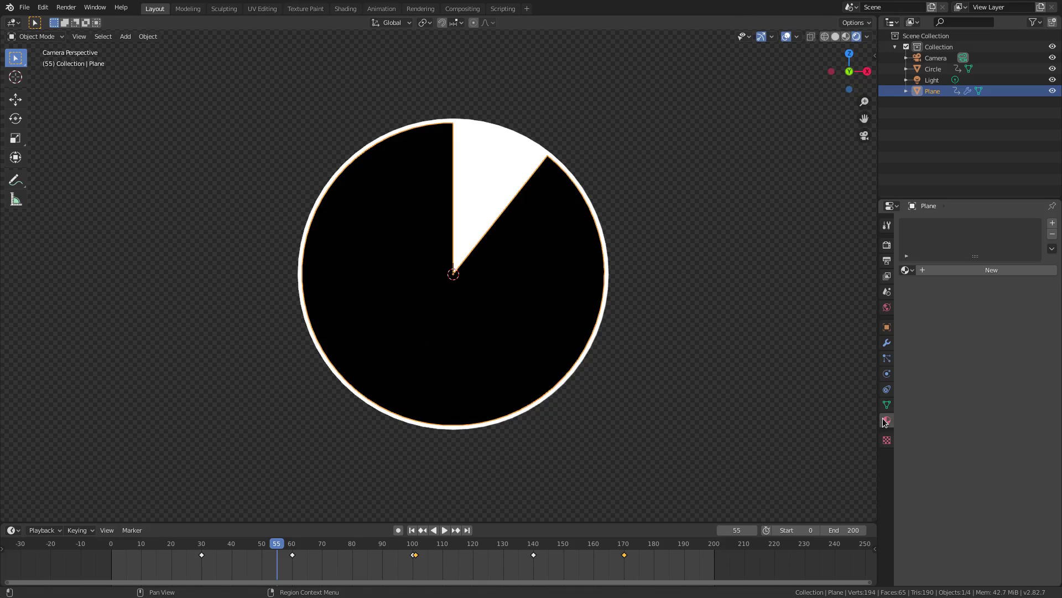
click(935, 269)
click(1003, 334)
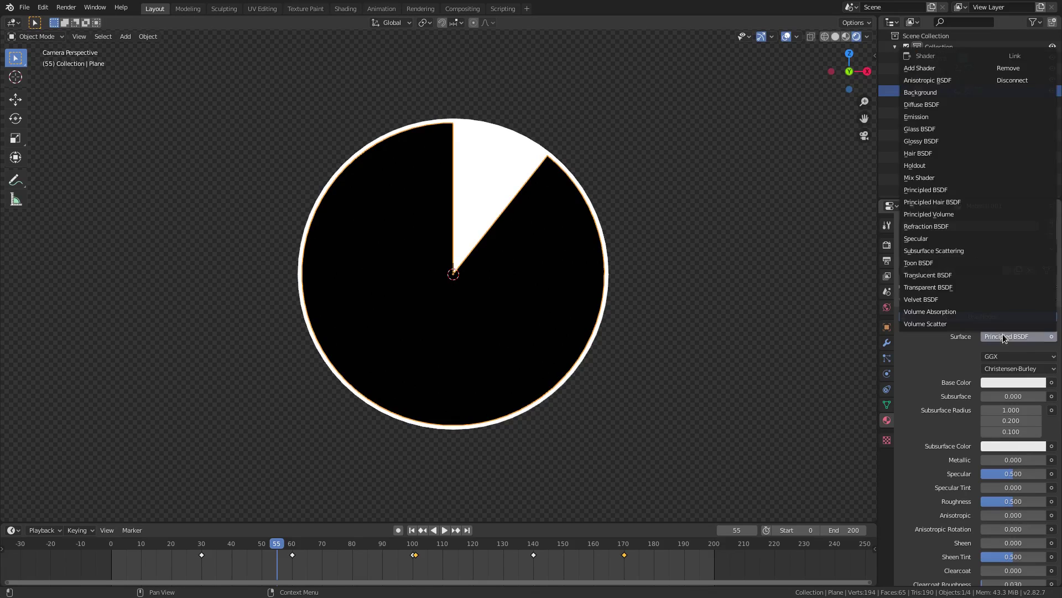
click(935, 165)
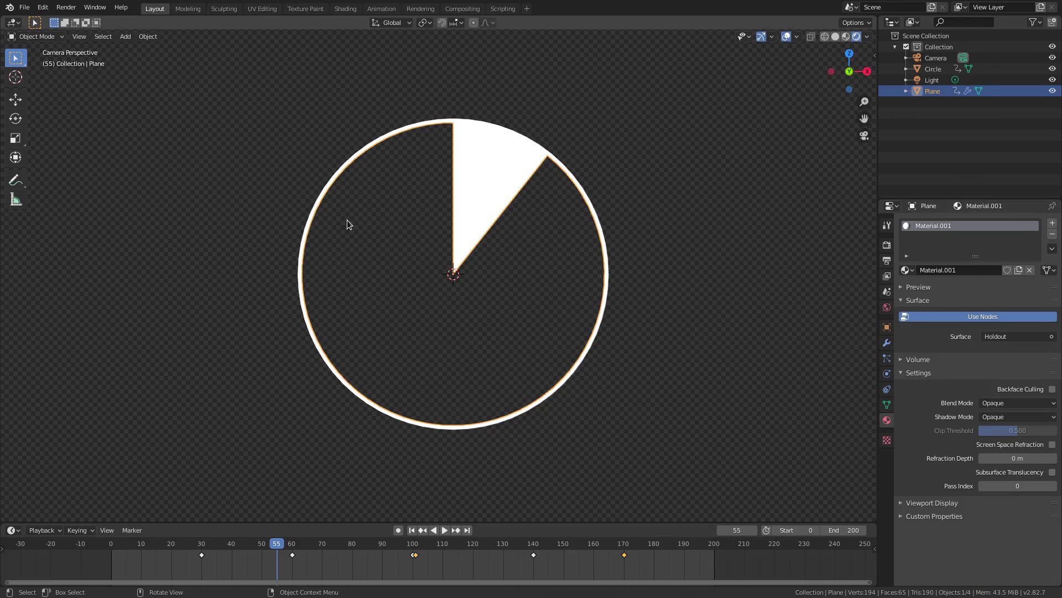
Inspect the cut-out circle up close, and play the animation from frame 0 within the full camera frame
scroll(350, 219, up, 6)
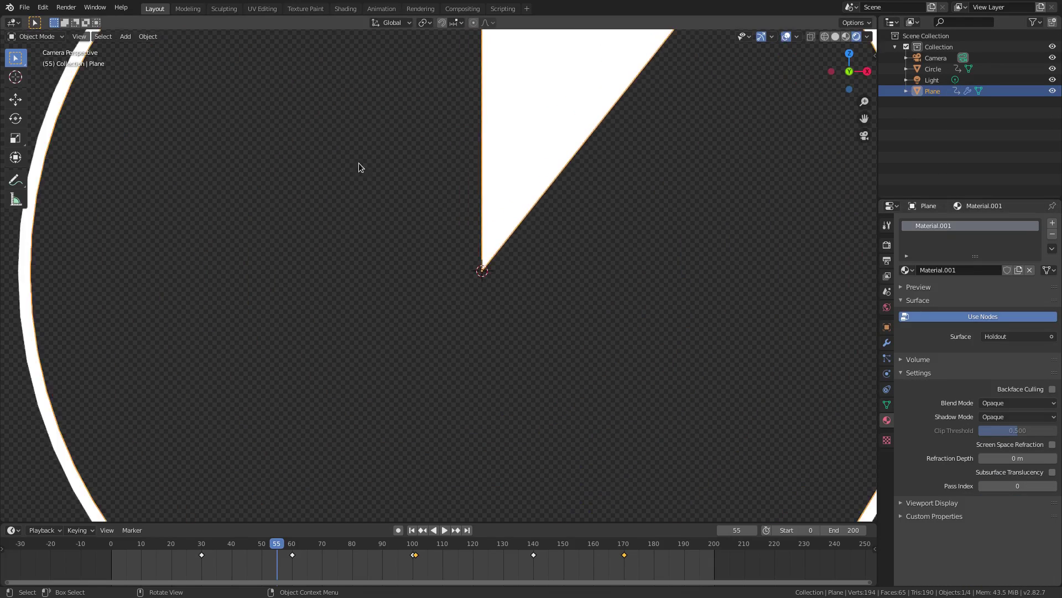
scroll(287, 213, down, 4)
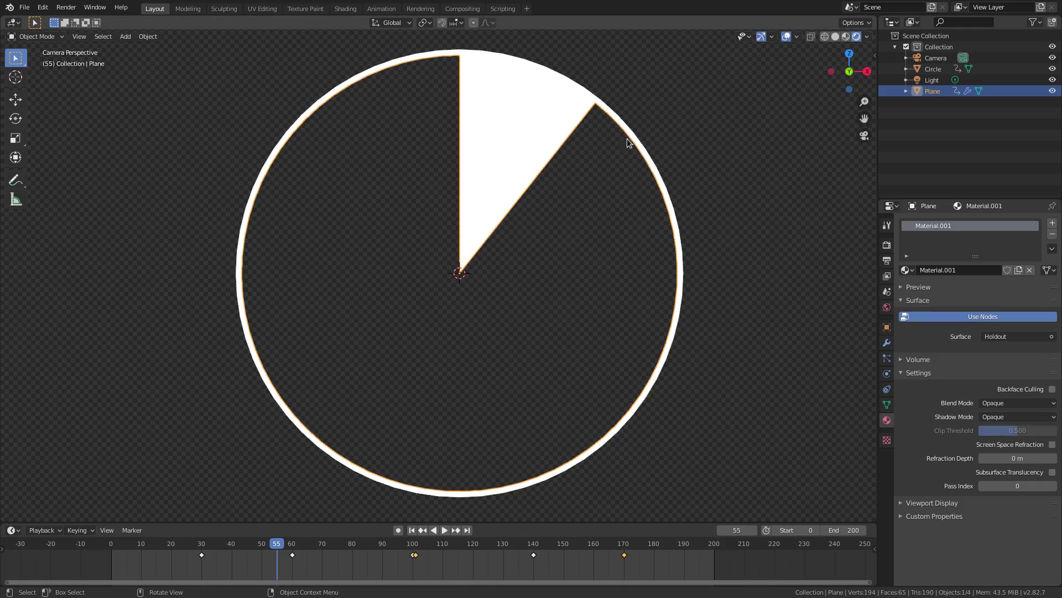
scroll(627, 143, down, 4)
click(412, 530)
scroll(486, 425, up, 3)
click(446, 492)
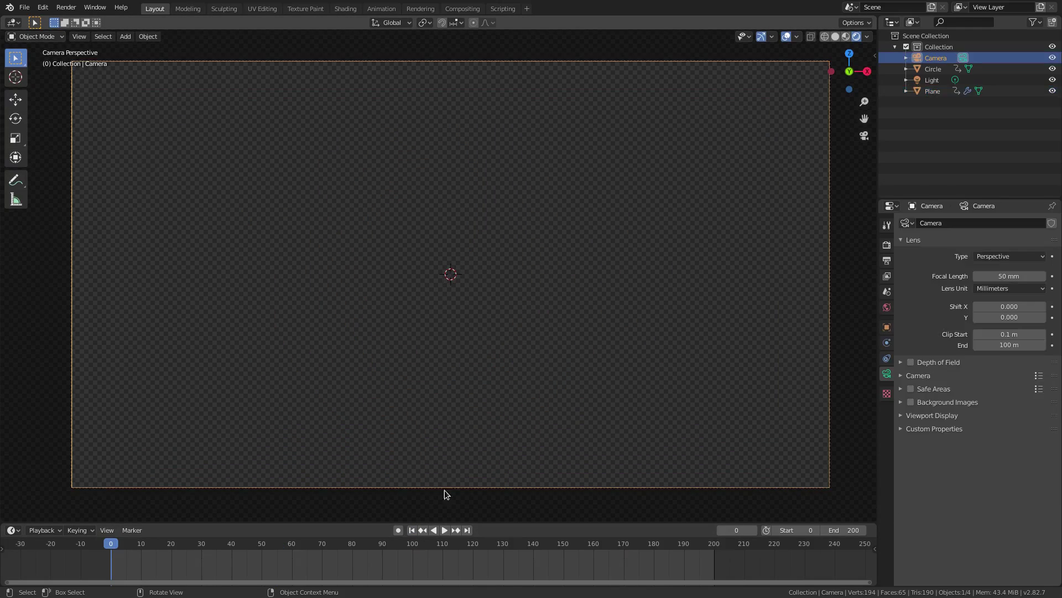
click(444, 529)
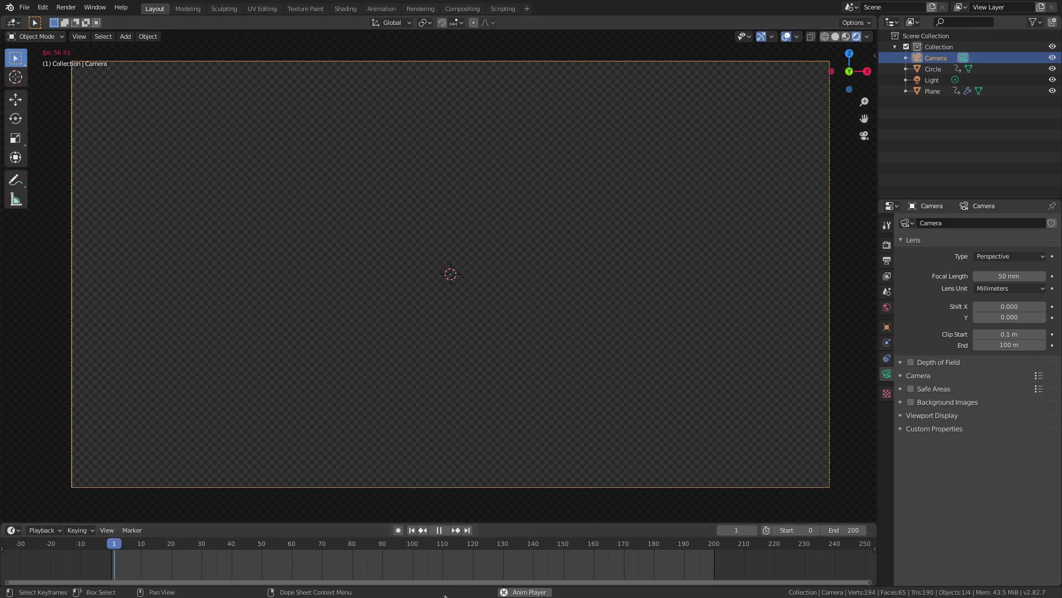
key(space)
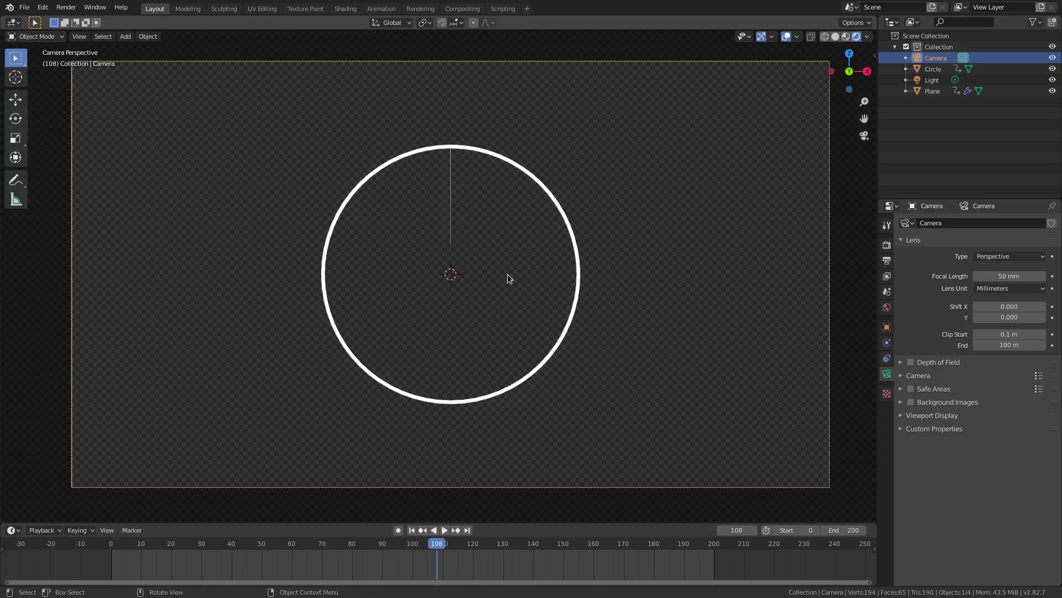
Select the disc's keyframes at frames 101, 140 and 170, and set the scene's end frame to 300
click(497, 311)
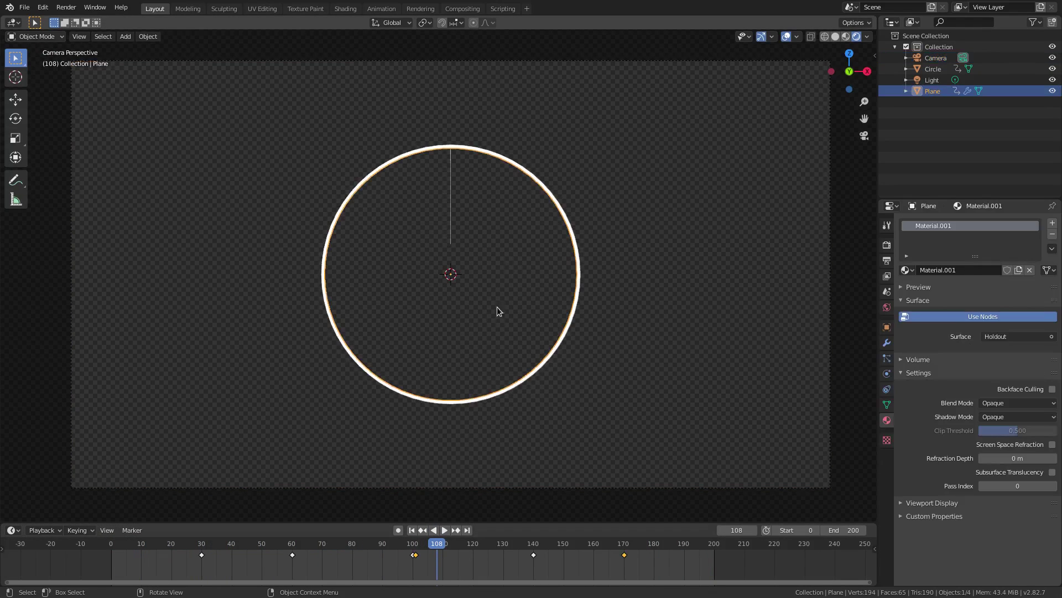
click(416, 548)
key(space)
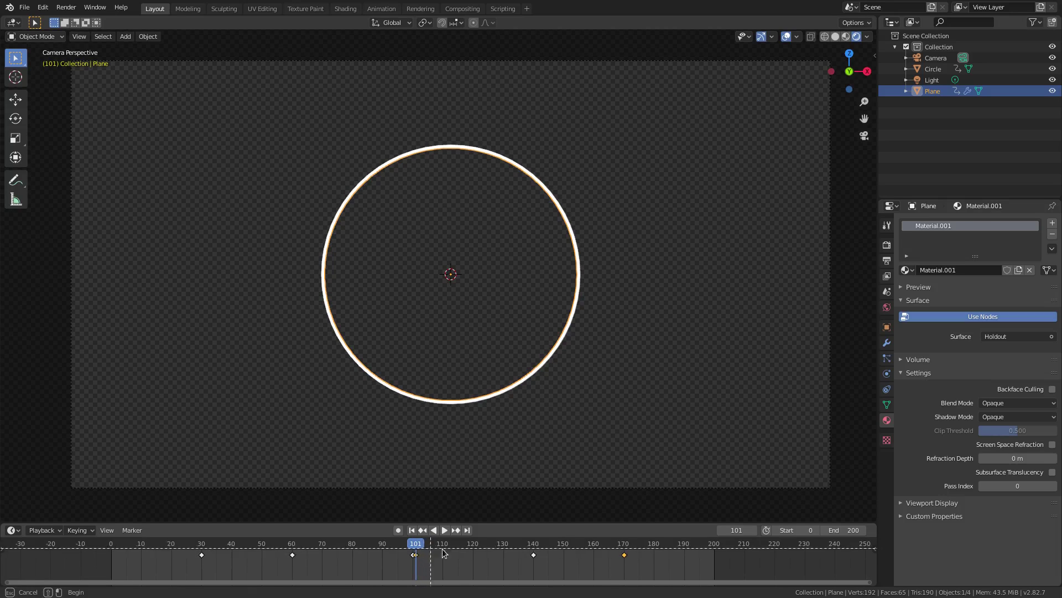
drag(616, 538, 419, 580)
scroll(420, 570, down, 2)
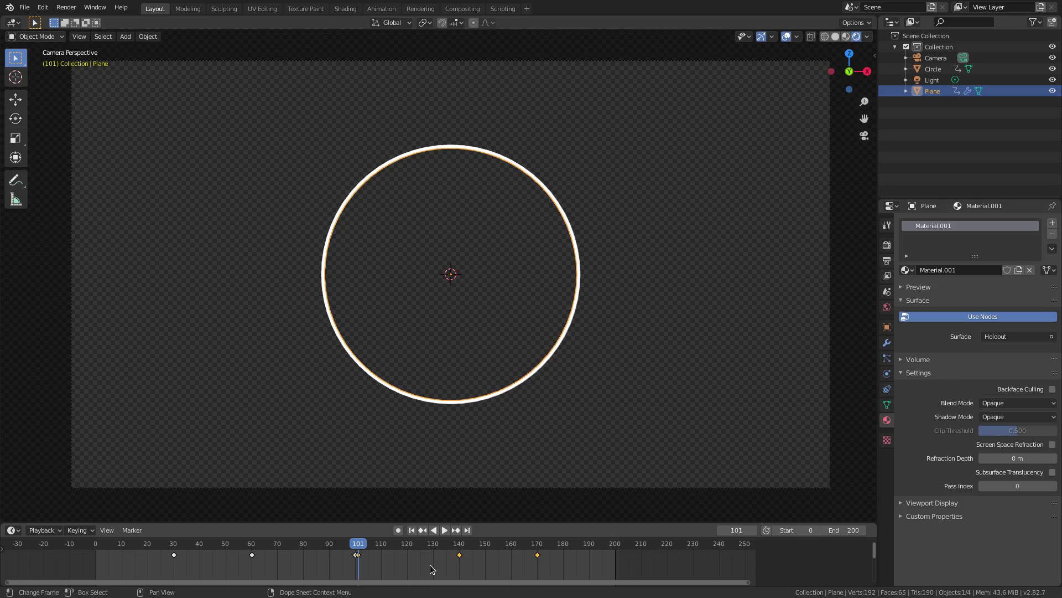
click(844, 530)
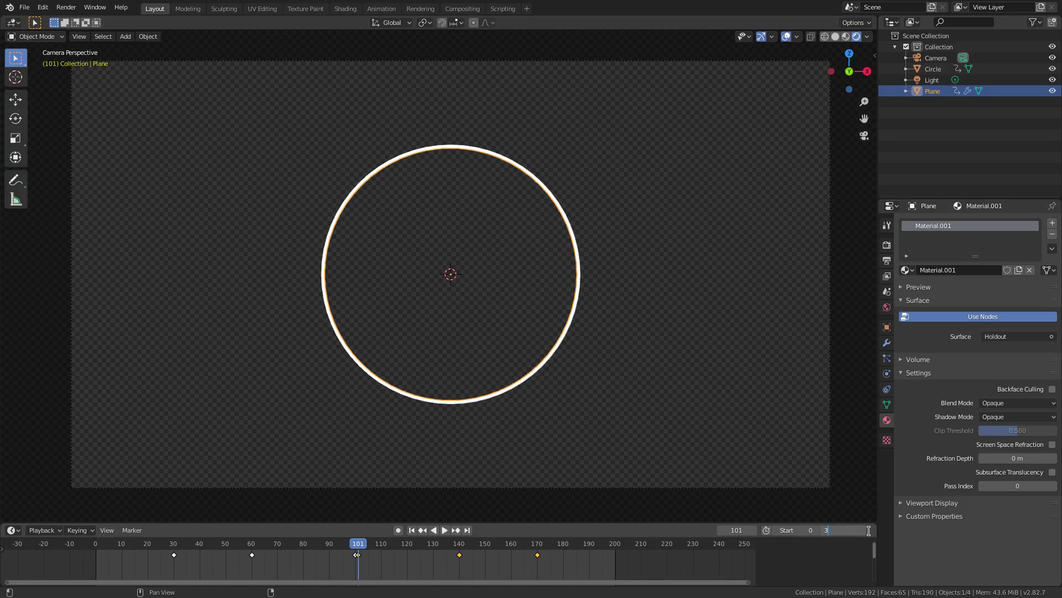
text(300)
key(Return)
Move the selected disc keyframes 100 frames later, to frames 201, 240 and 270, and scrub to frame 149
middle_drag(359, 565, 281, 564)
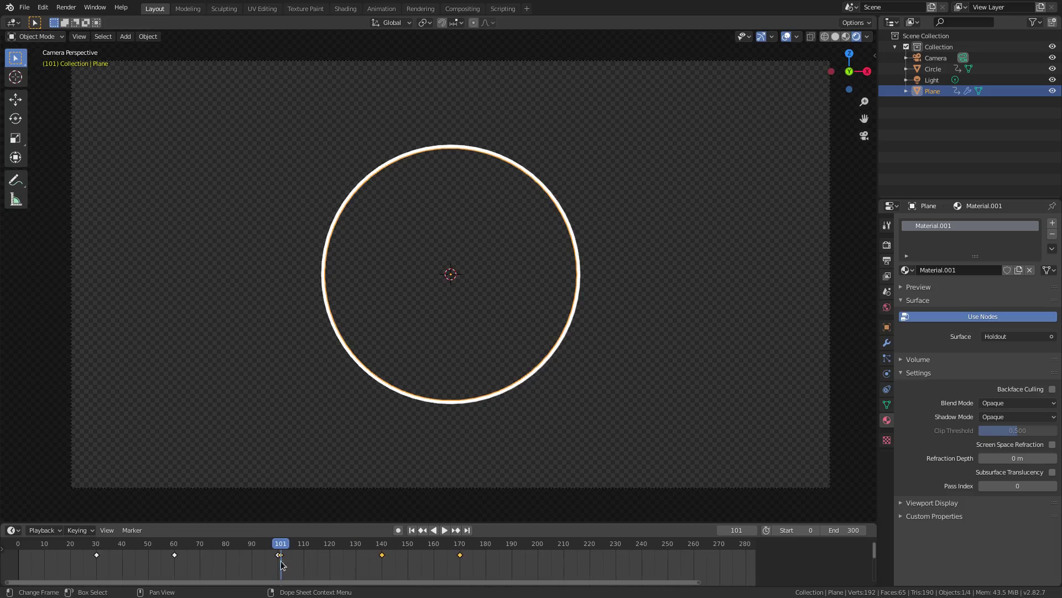
click(574, 575)
drag(308, 556, 405, 556)
Move the white circle's keyframes at frames 180 and 200 together toward the end of the 300-frame range
click(529, 221)
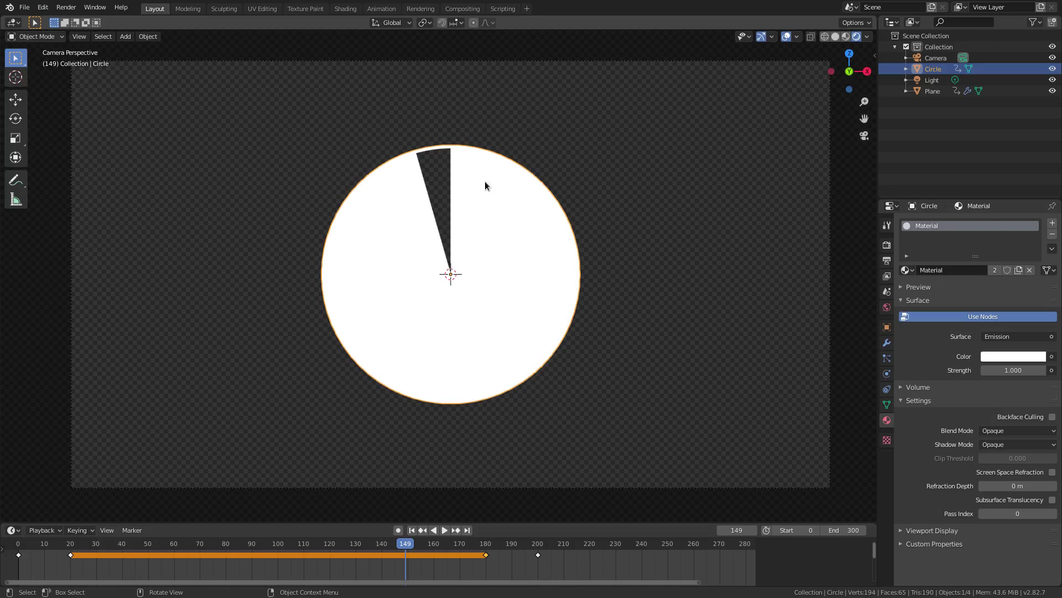
scroll(484, 554, up, 1)
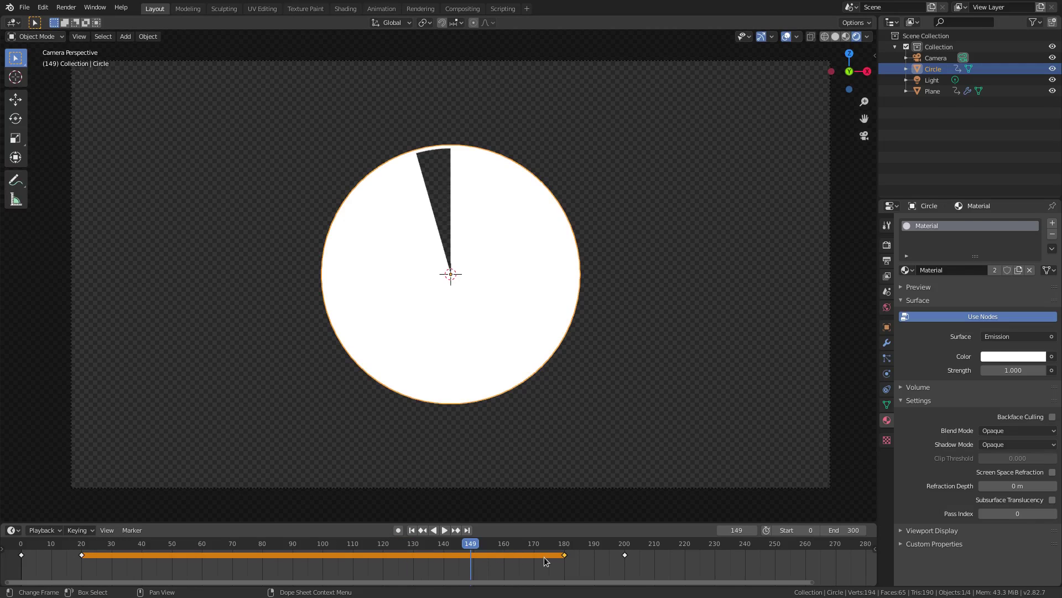
scroll(531, 554, down, 2)
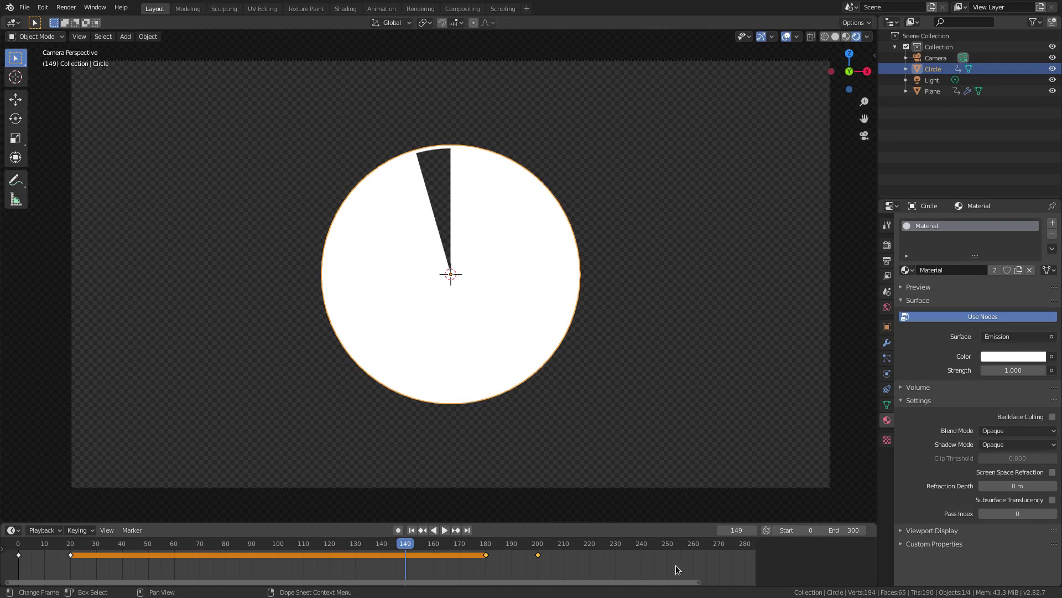
key(g)
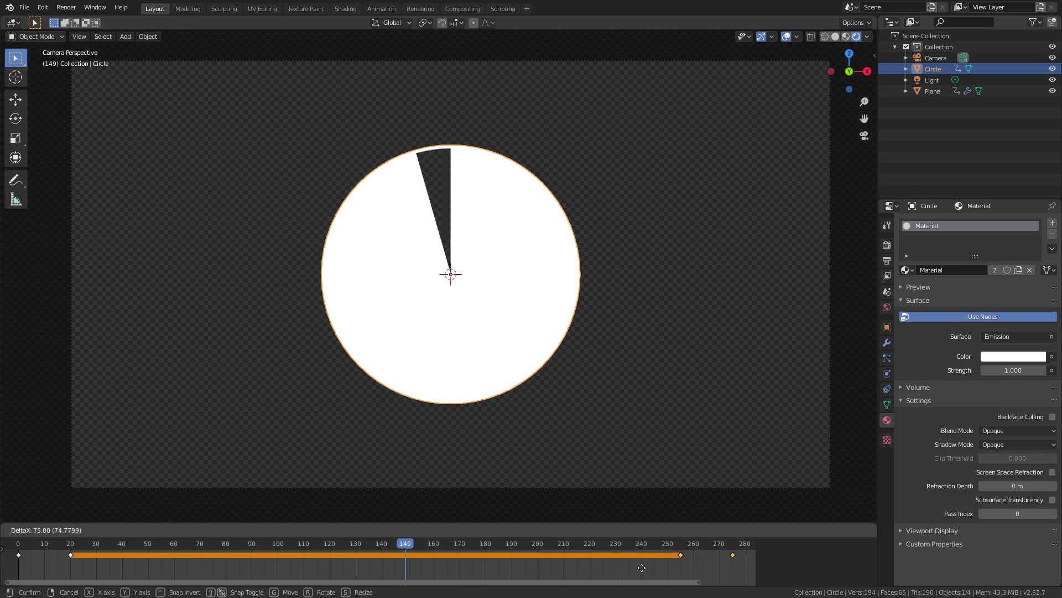
click(642, 571)
middle_drag(642, 571, 422, 577)
key(g)
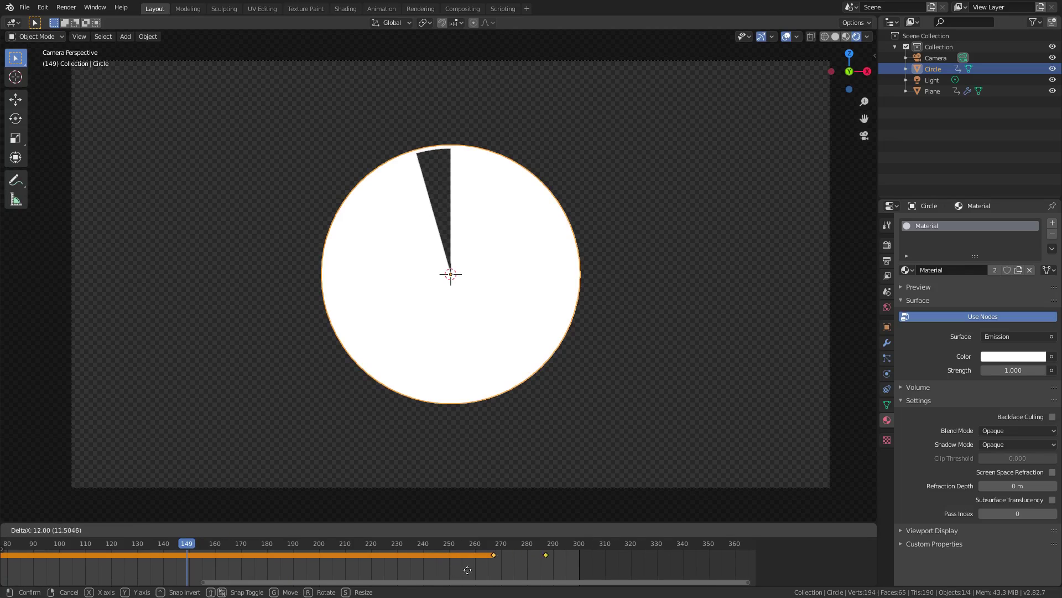
click(494, 571)
middle_drag(356, 575, 586, 583)
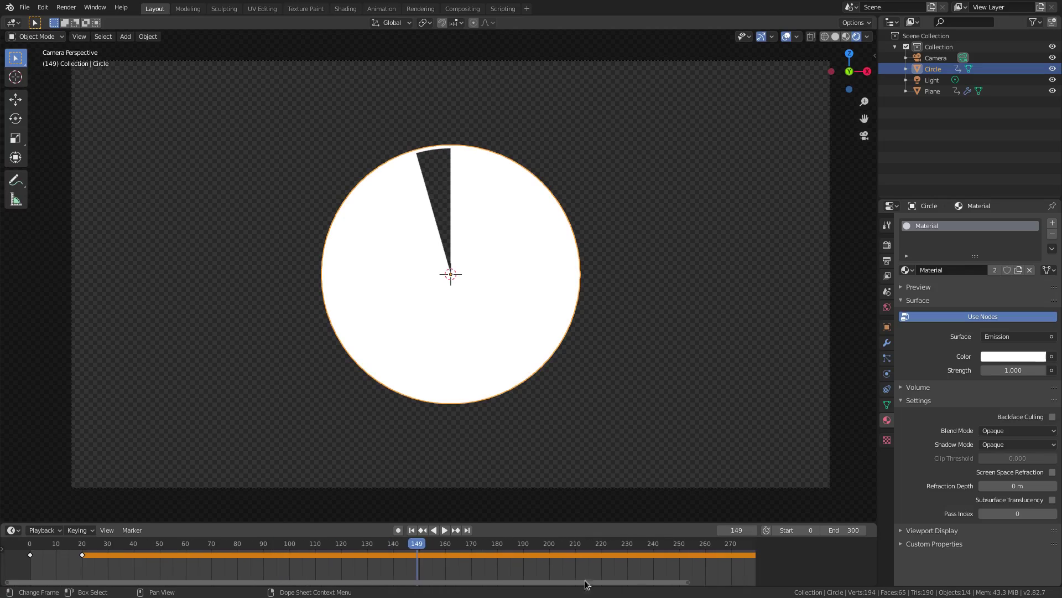
Play the extended animation from frame 0 to check its timing
click(412, 530)
click(444, 530)
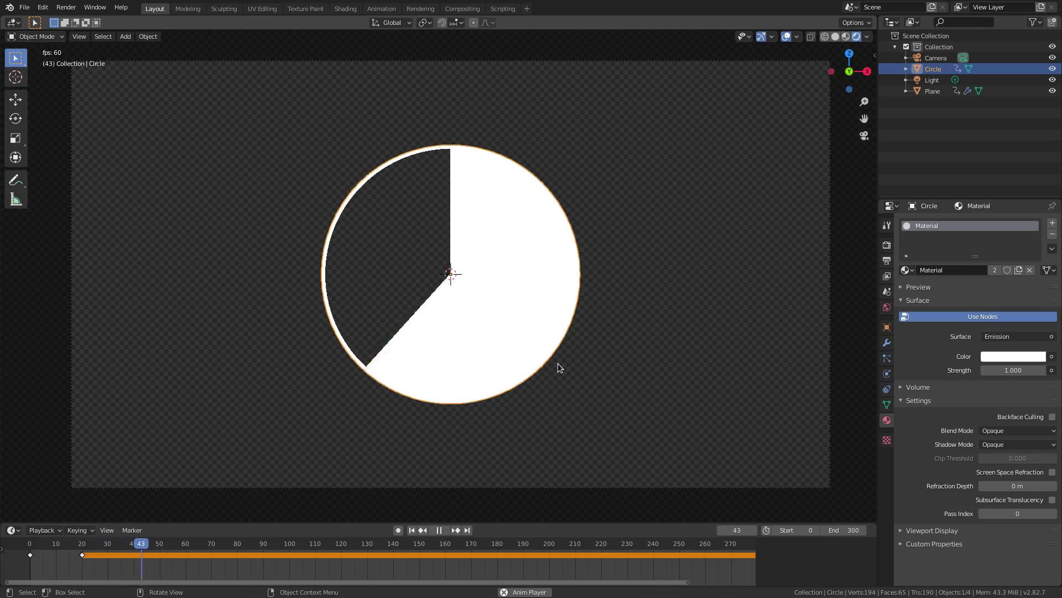
key(space)
Duplicate the disc's frame 201 keyframe to frame 101, check playback from frame 100, and return to frame 0
click(450, 271)
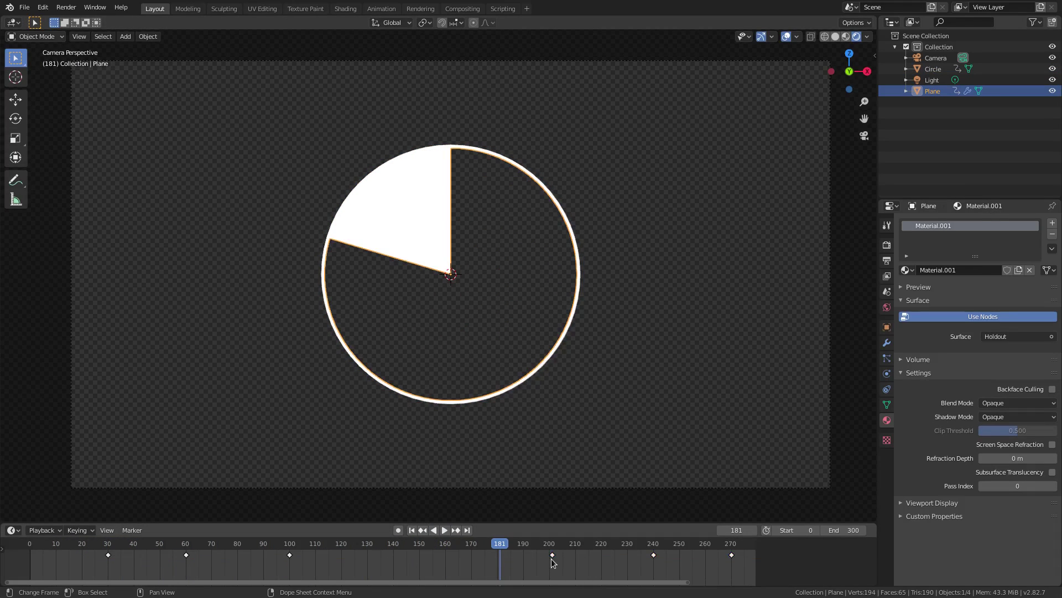
drag(555, 560, 296, 565)
click(287, 544)
key(space)
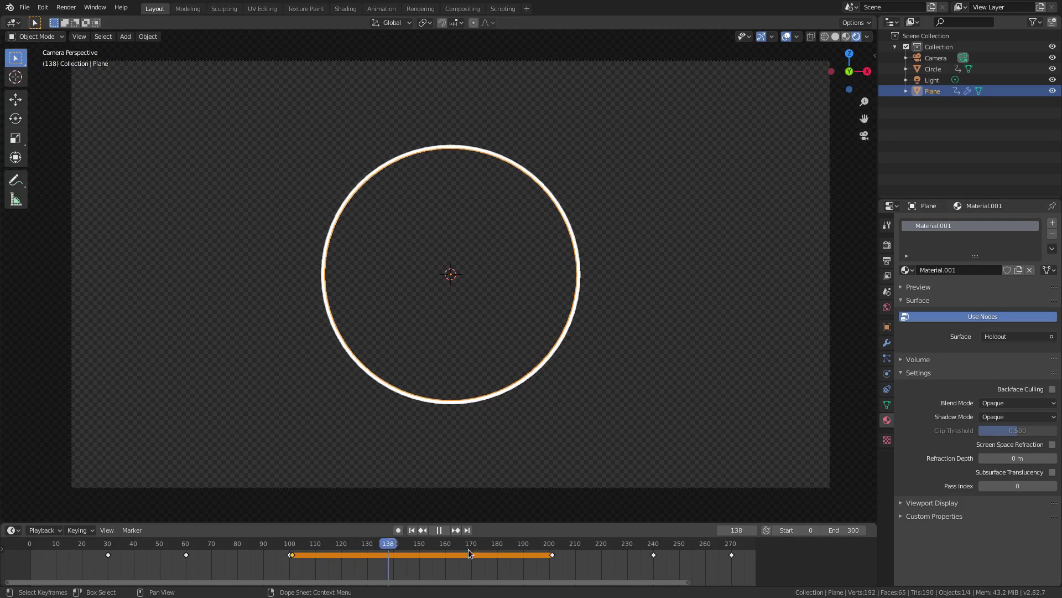
click(266, 556)
click(412, 530)
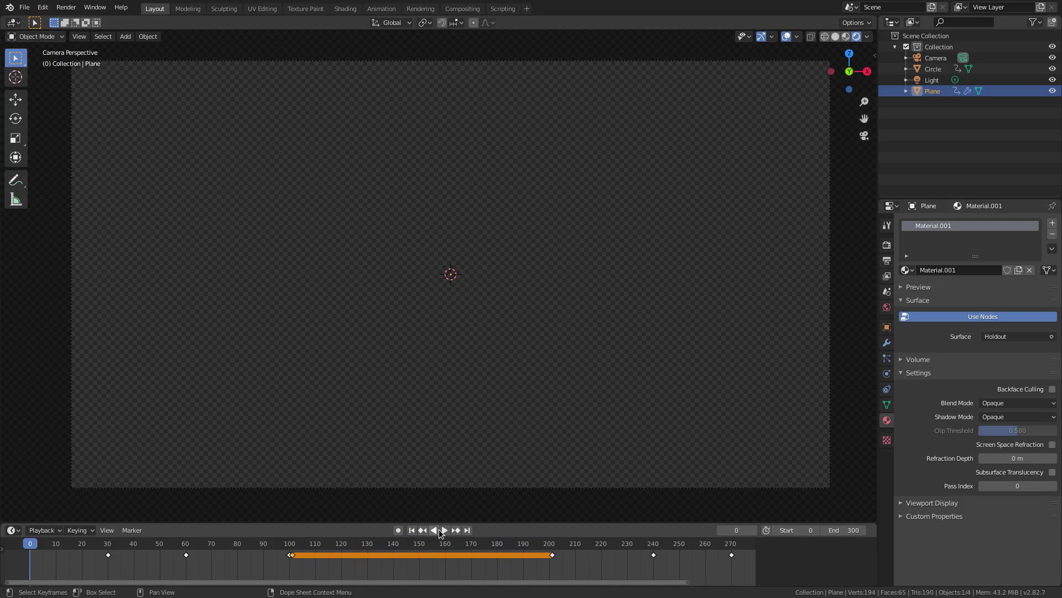